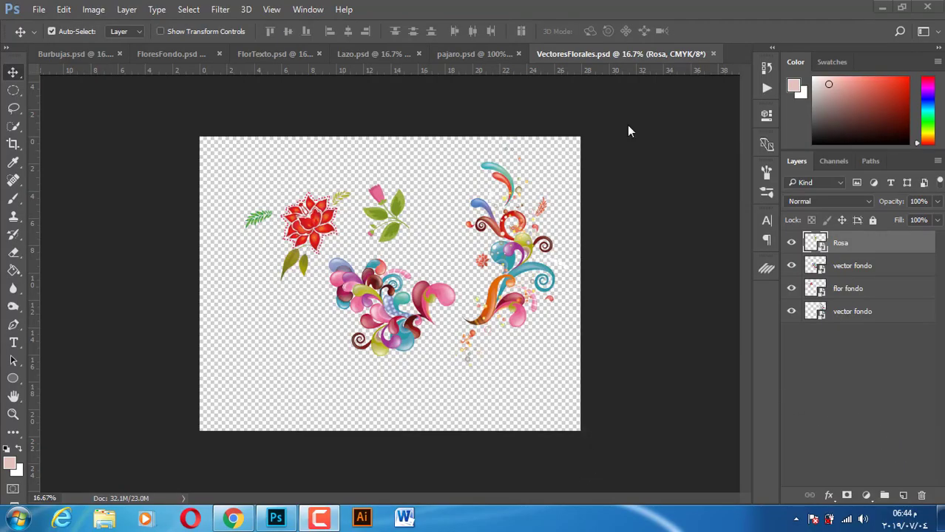
Step: Review the pajaro, Lazo, FlorTexto and FloresFondo artwork tabs, ending on Burbujas.psd
left_click(509, 56)
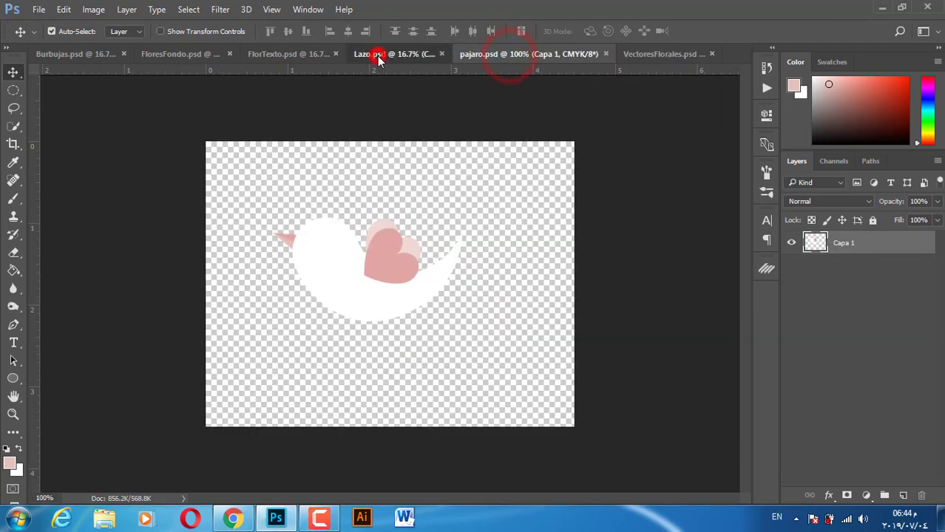
left_click(378, 56)
left_click(291, 55)
left_click(190, 55)
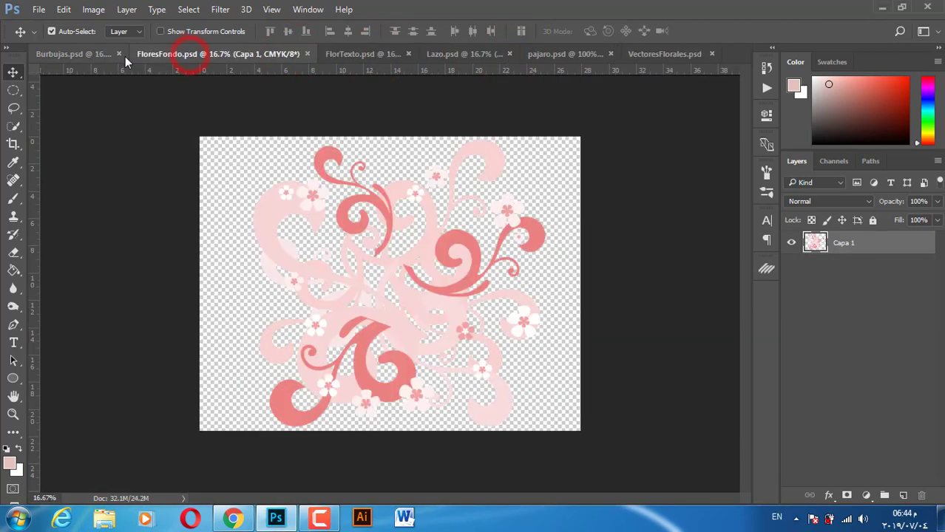
left_click(97, 55)
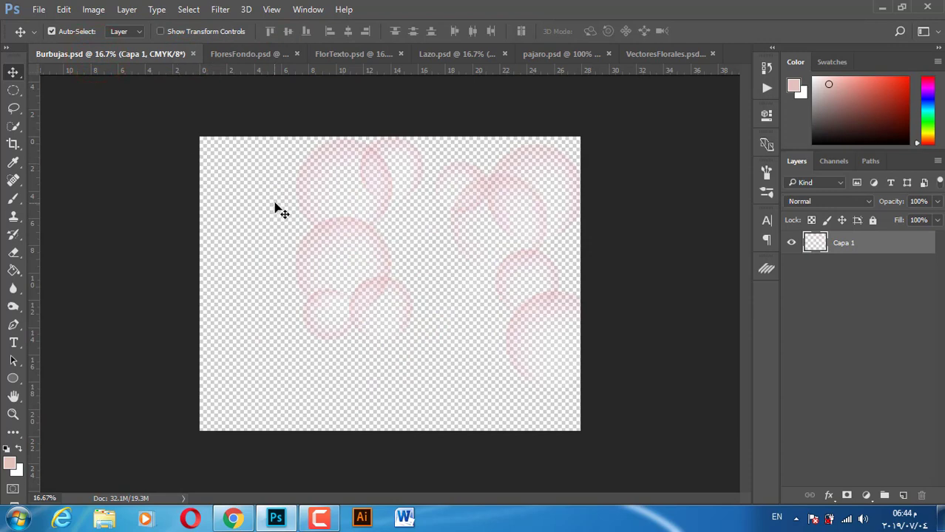
left_click(38, 10)
Step: Create an 8.5 × 11 in, 300 ppi CMYK document named 'Card' with white background
key("ctrl+n")
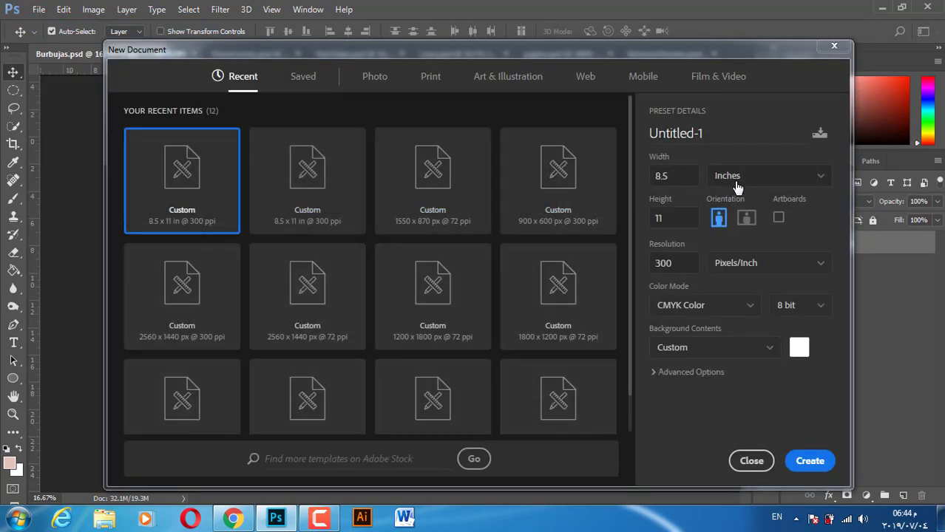
left_click(739, 178)
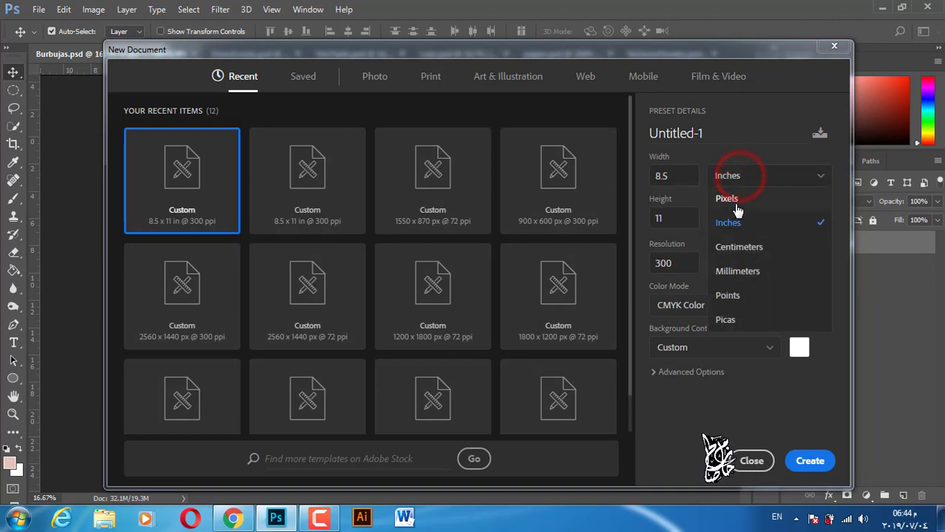
left_click(747, 140)
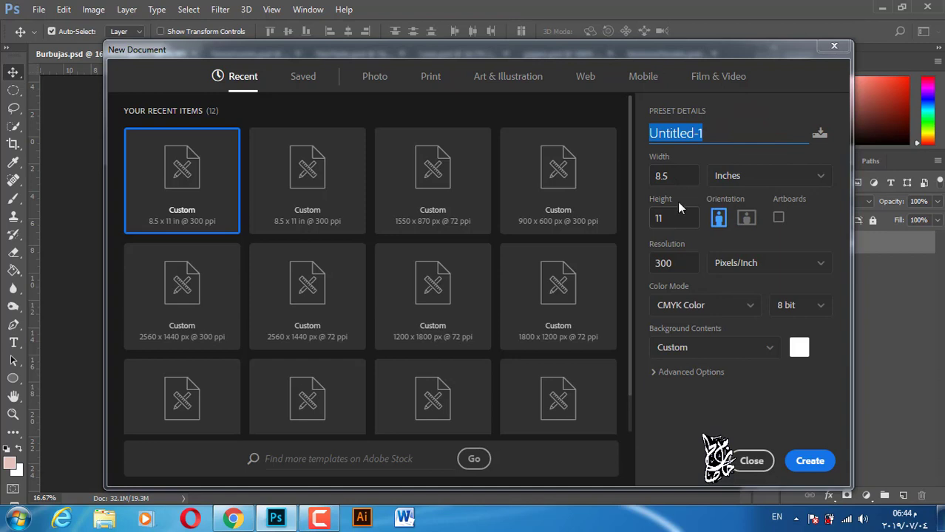
type("Card")
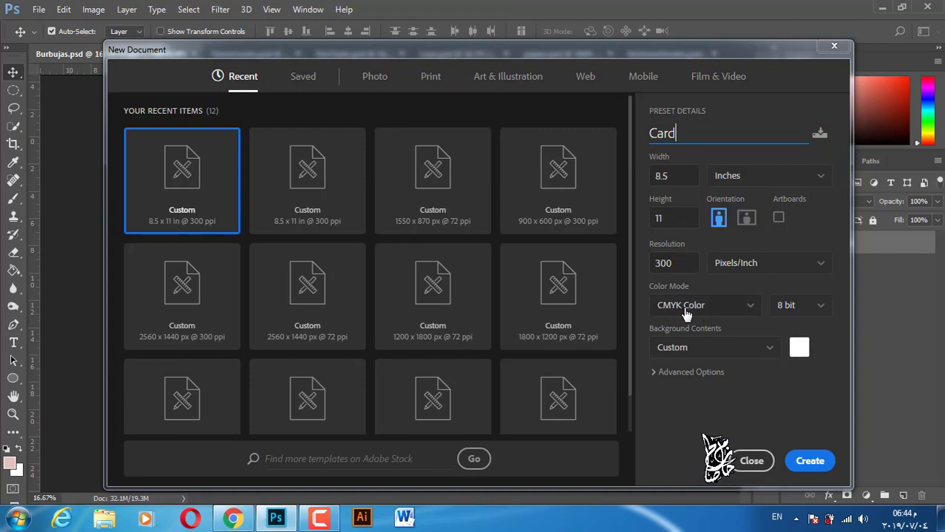
left_click(813, 467)
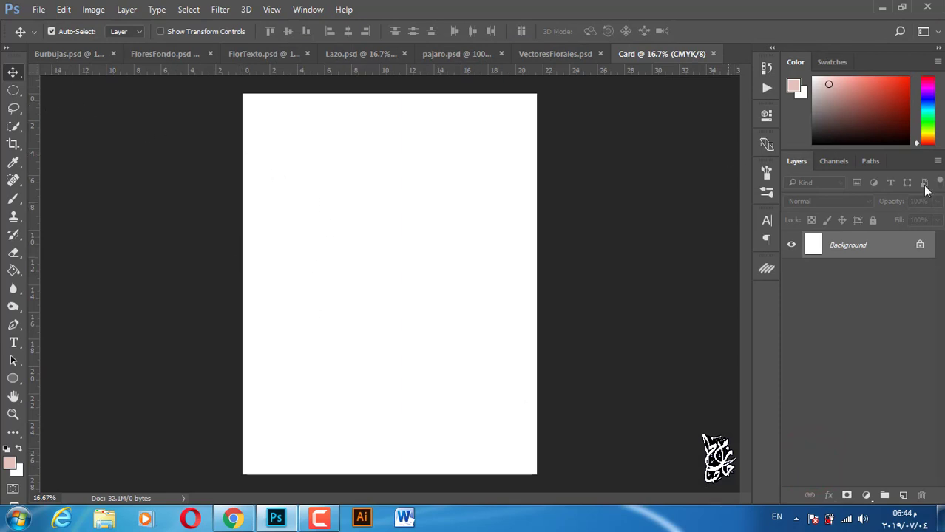
Step: Unlock the Background layer and add a horizontal guide at the page's midline
left_click(921, 246)
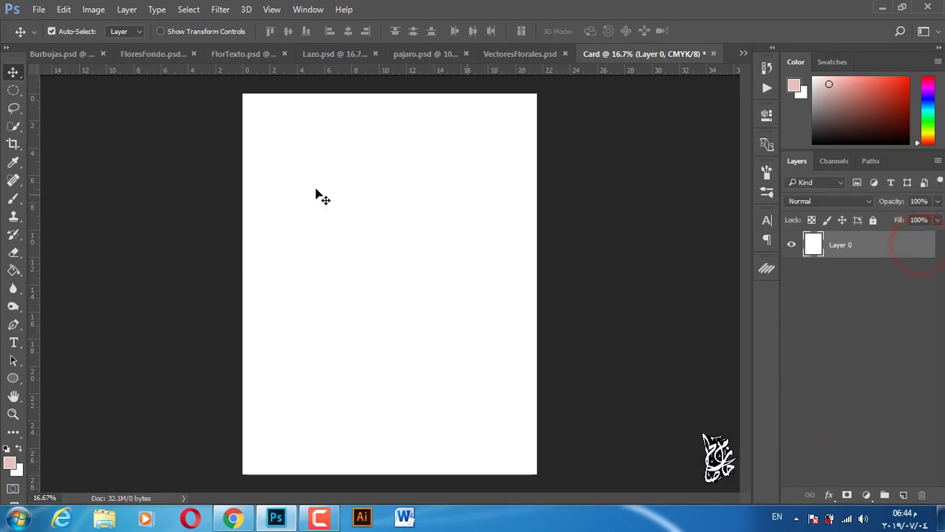
key("ctrl+t")
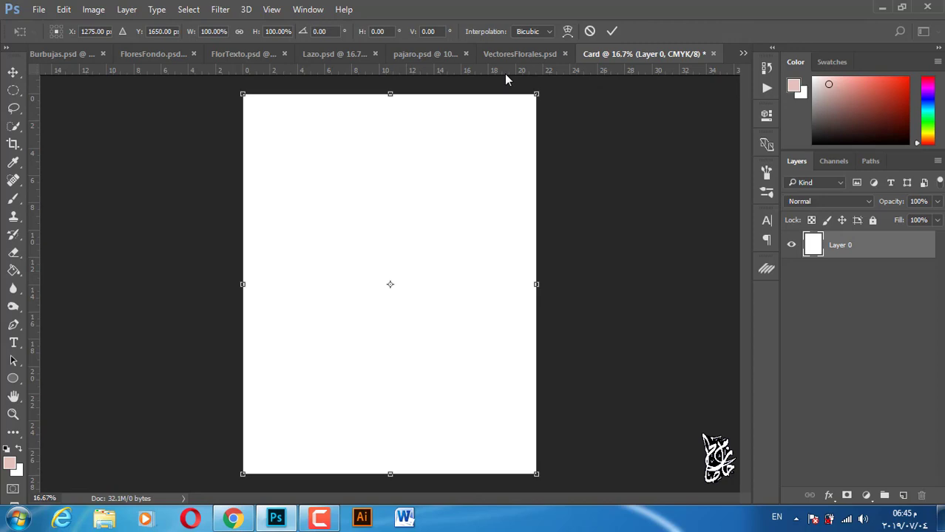
left_click_drag(503, 72, 507, 283)
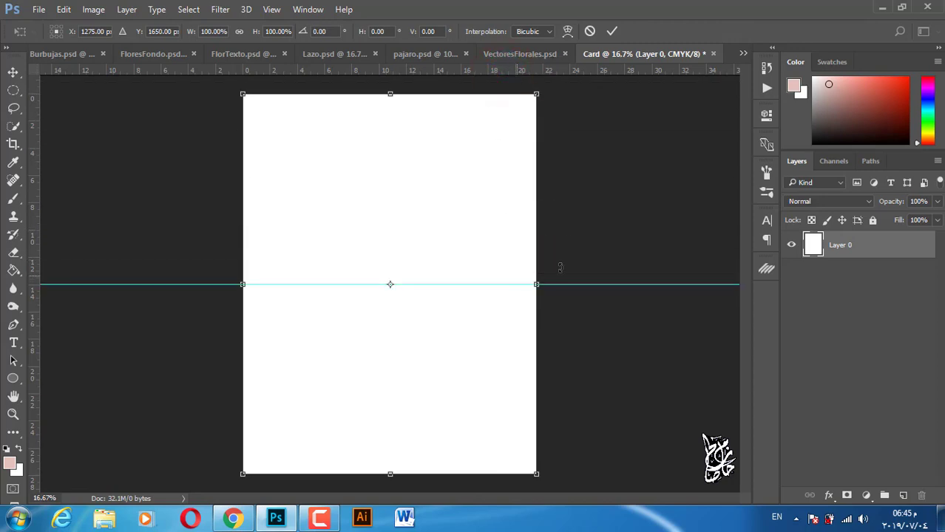
left_click(612, 31)
Step: Crop away the lower half below the guide and refit the view of the card
left_click(13, 144)
left_click_drag(390, 473, 390, 378)
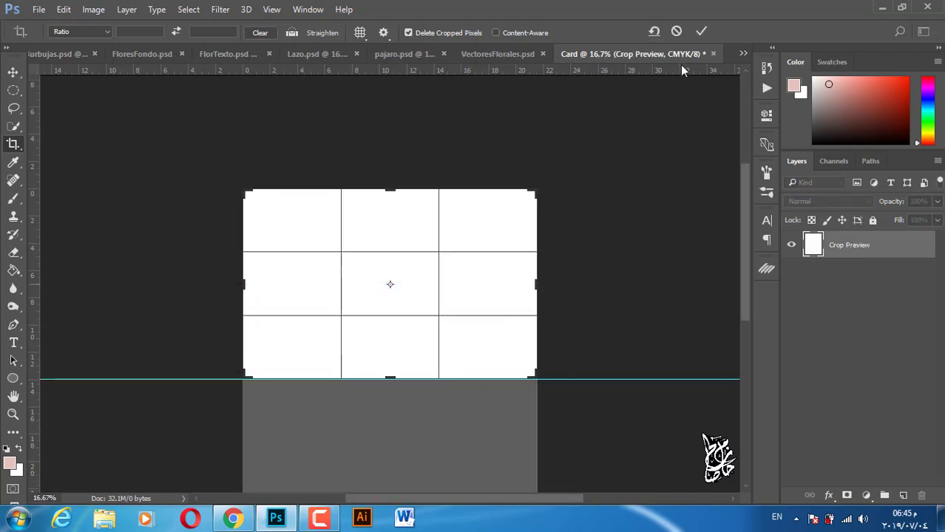
left_click(701, 31)
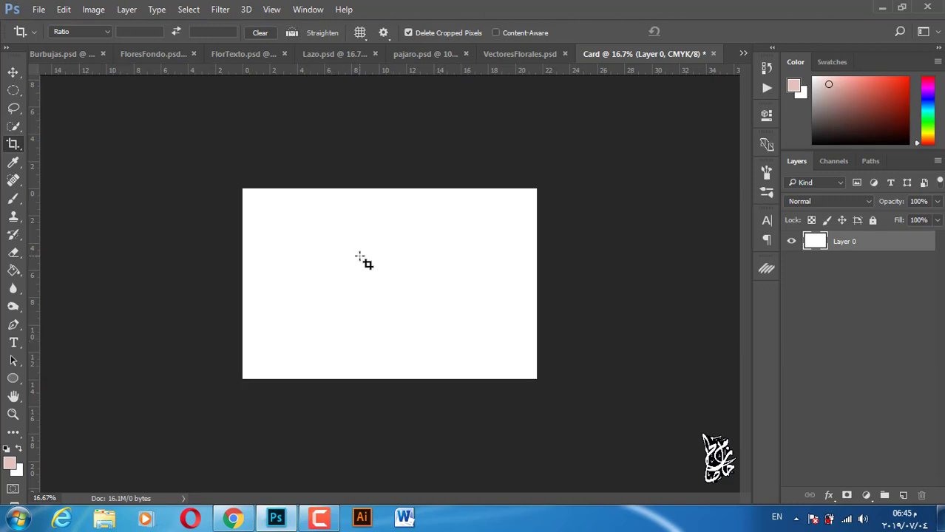
key("ctrl")
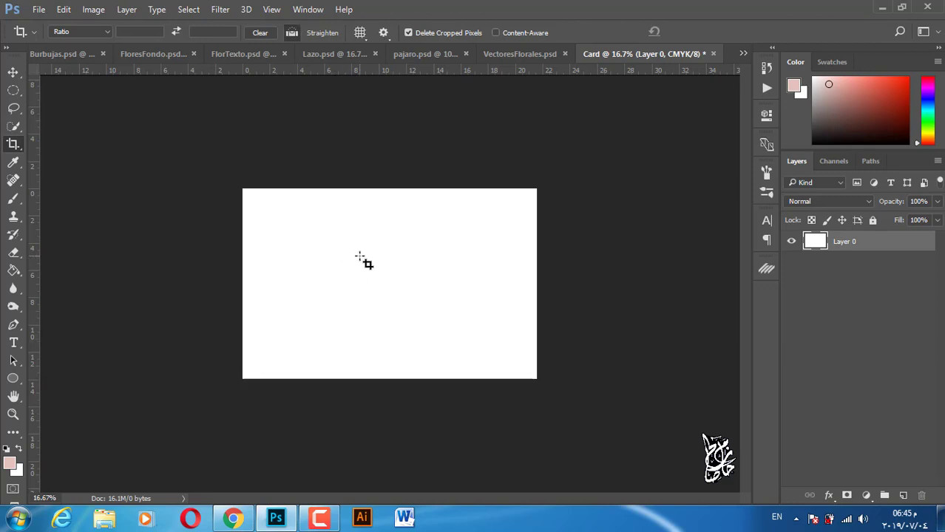
key("ctrl+0")
key("ctrl+minus")
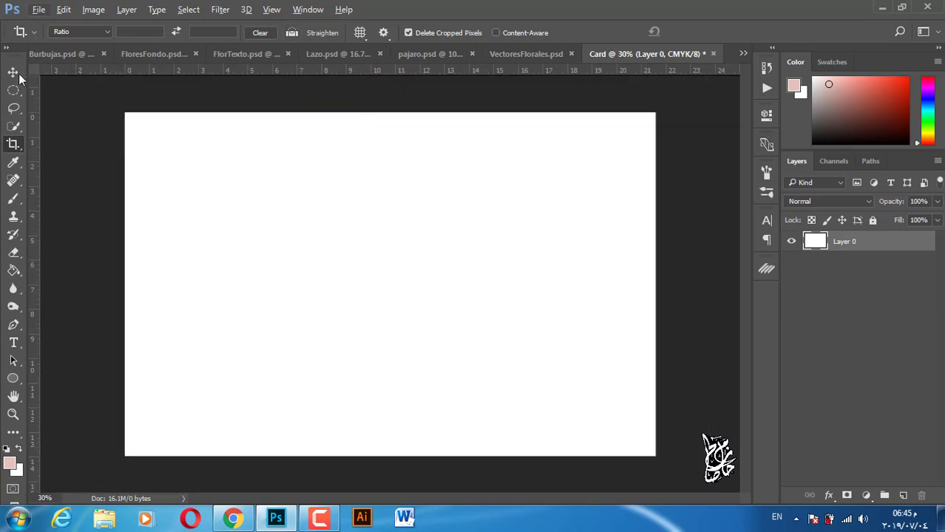
Step: Add a pale pink #e5c1bc Solid Color fill layer above Layer 0
left_click(14, 73)
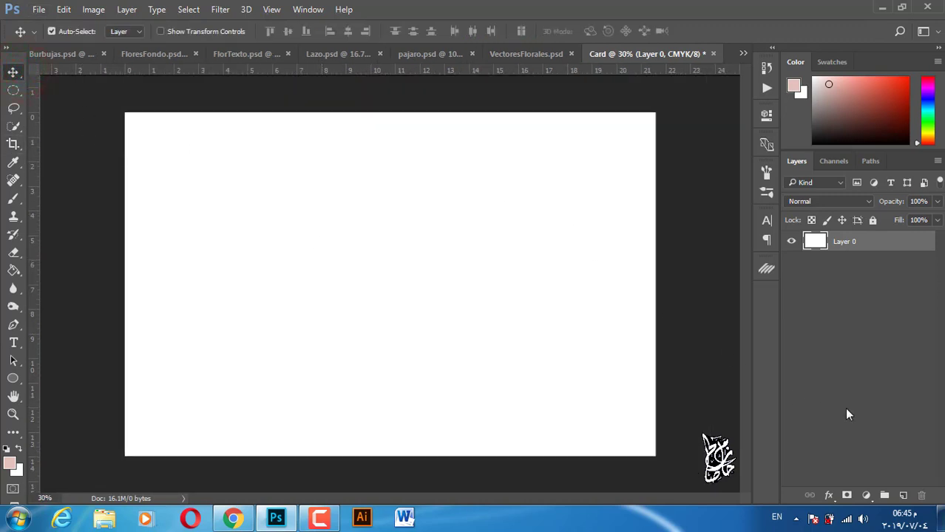
left_click(867, 496)
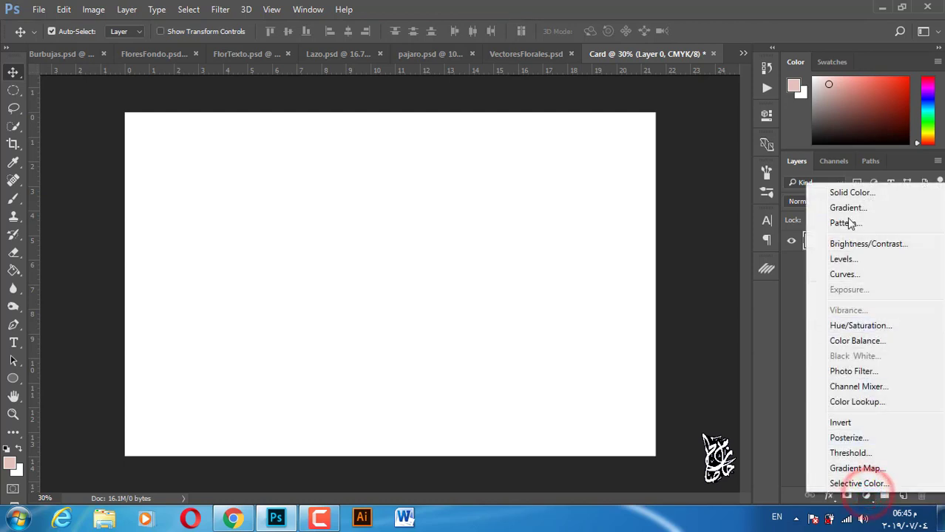
left_click(843, 190)
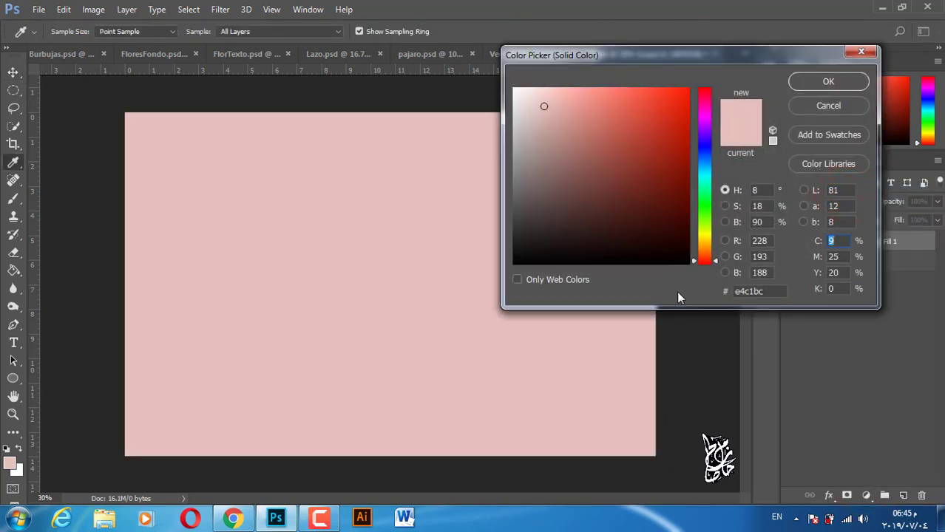
left_click(10, 463)
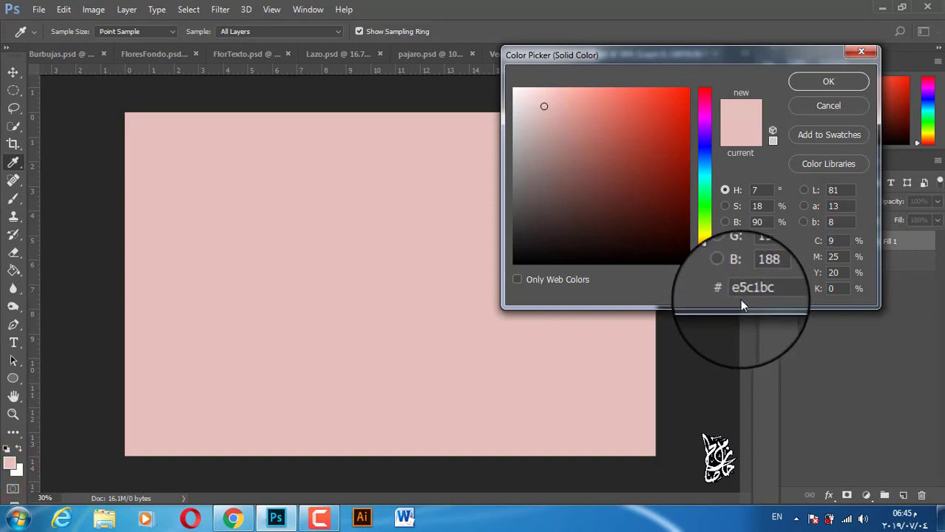
left_click(829, 82)
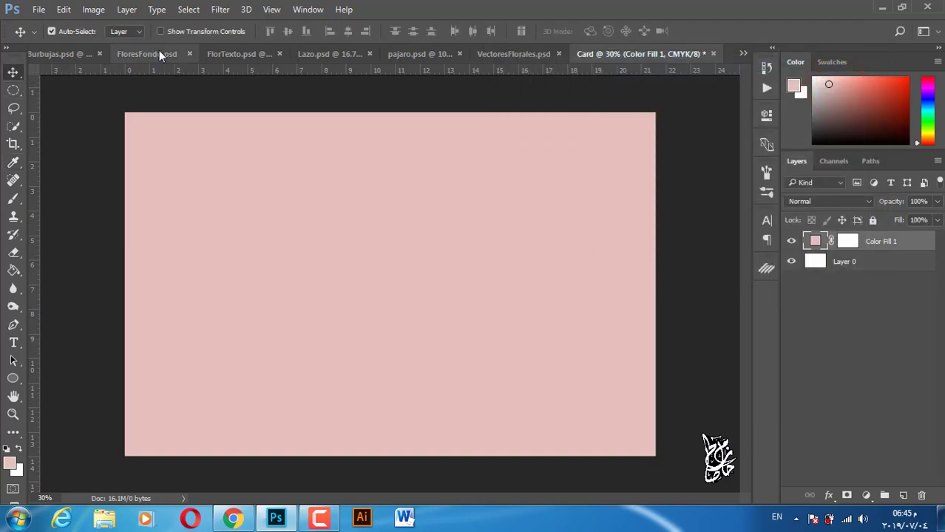
Step: Bring the Burbujas bubbles into Card, shrunk to about 36% in the top-right corner
left_click(58, 53)
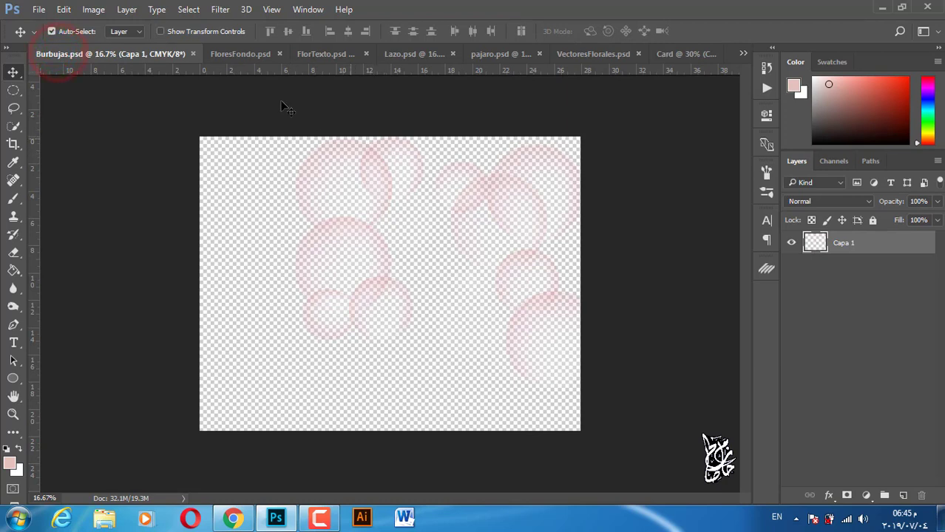
mouse_move(337, 186)
left_mouse_down()
mouse_move(669, 55)
mouse_move(502, 213)
left_mouse_up()
key("ctrl+t")
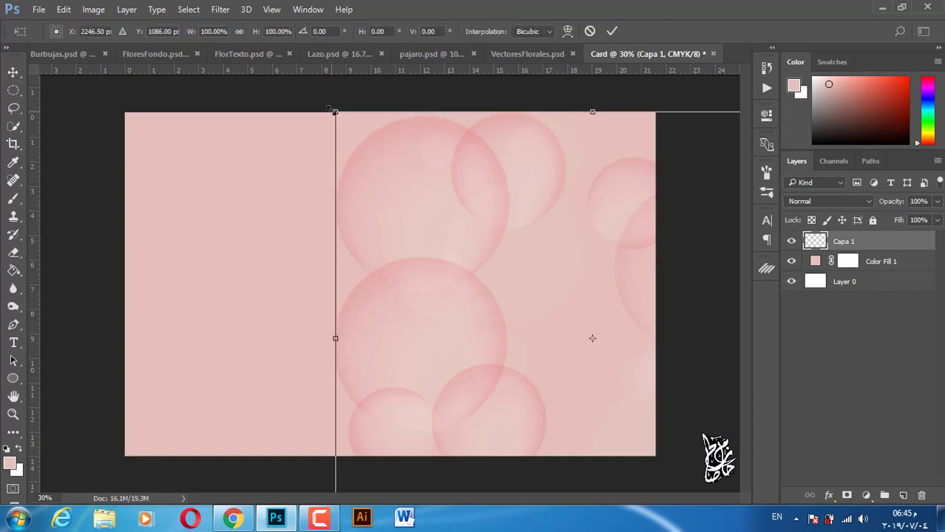
left_click_drag(335, 112, 499, 257)
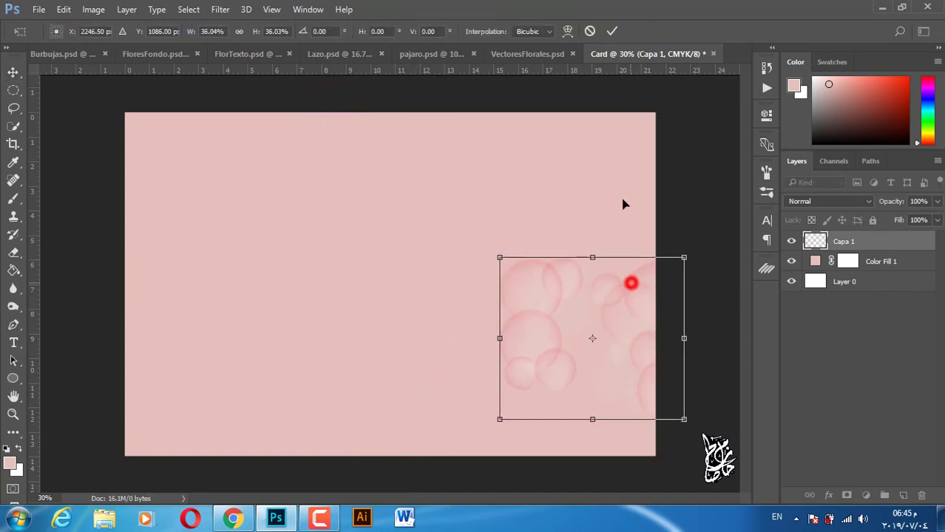
left_click_drag(630, 283, 607, 139)
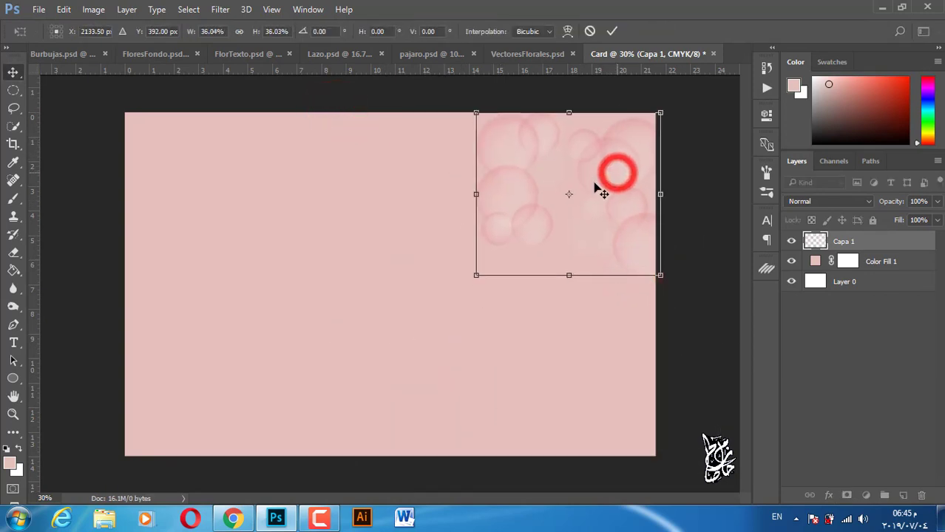
key("Return")
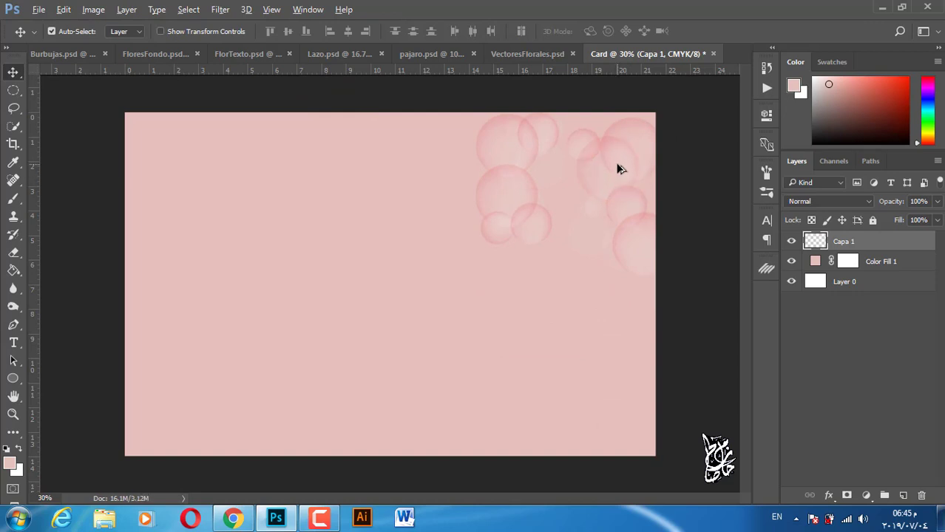
Step: Tile bubble copies across the top and lower half, enlarging the lower copies
left_click_drag(619, 168, 238, 165)
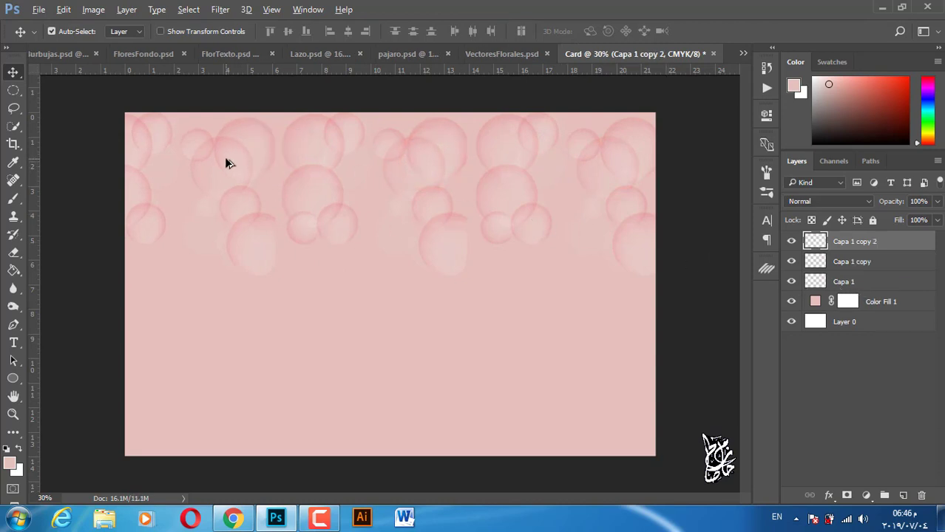
mouse_move(227, 162)
left_mouse_down()
mouse_move(224, 333)
mouse_move(674, 342)
left_mouse_up()
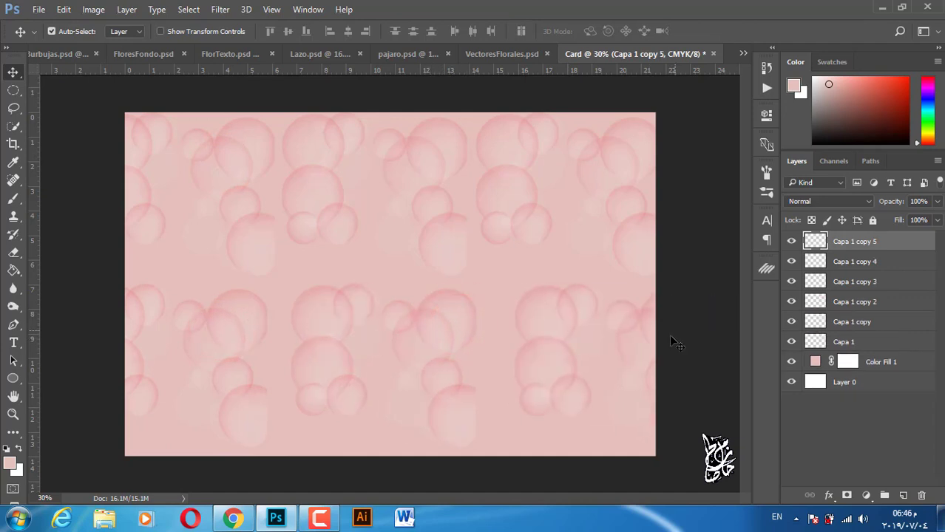
key("ctrl+t")
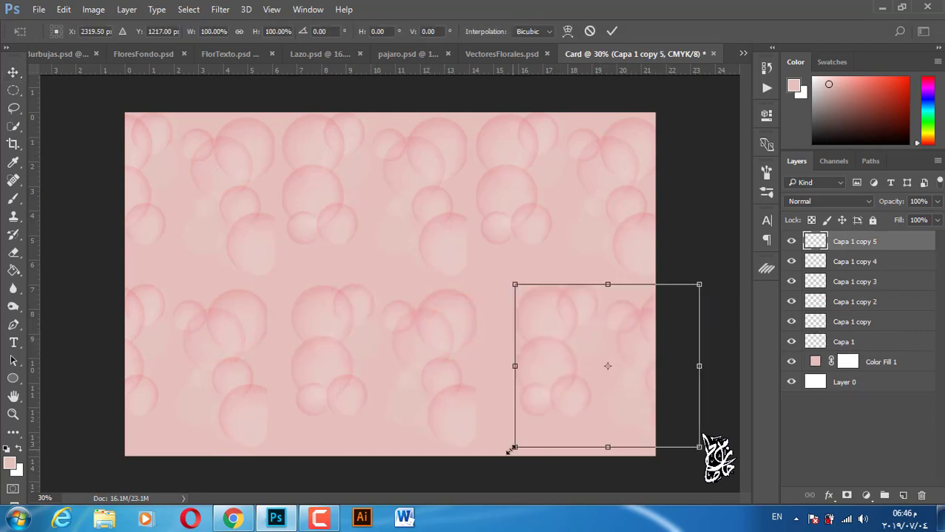
left_click_drag(511, 449, 448, 507)
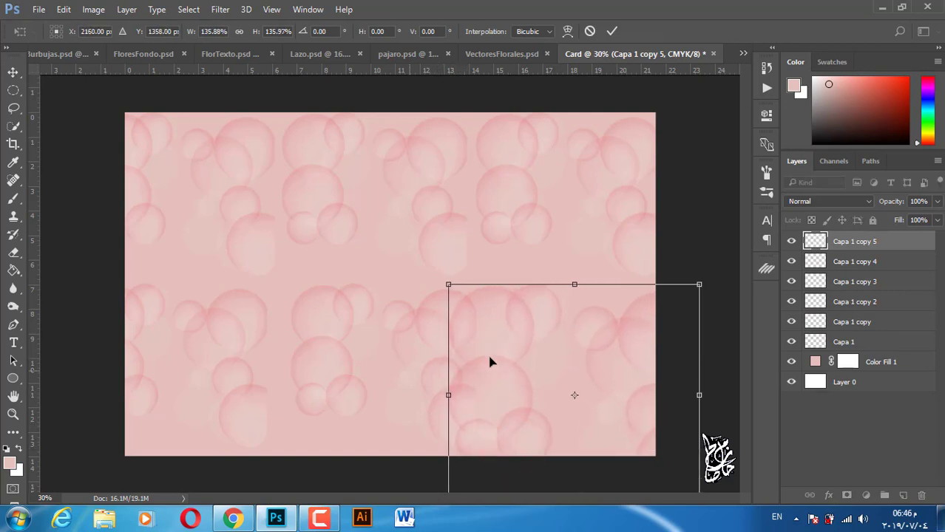
double_click(568, 357)
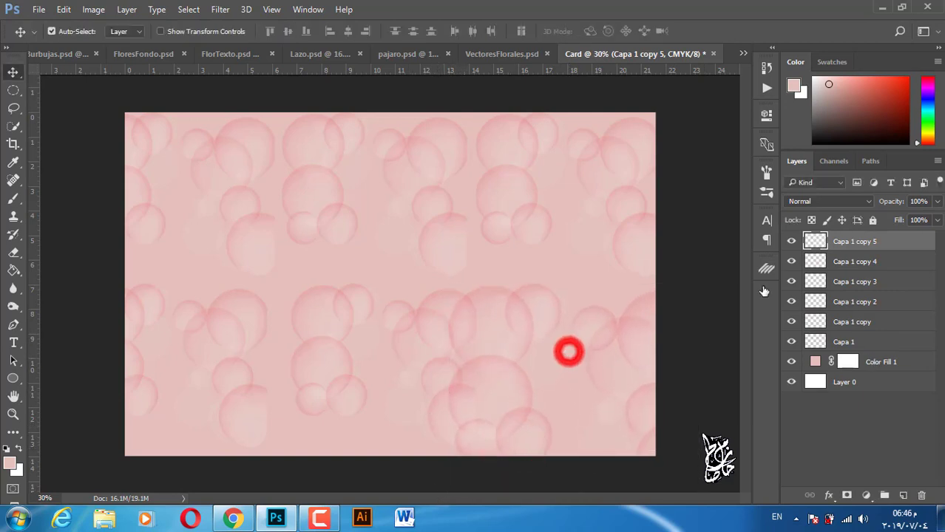
left_click(880, 281)
key("ctrl+t")
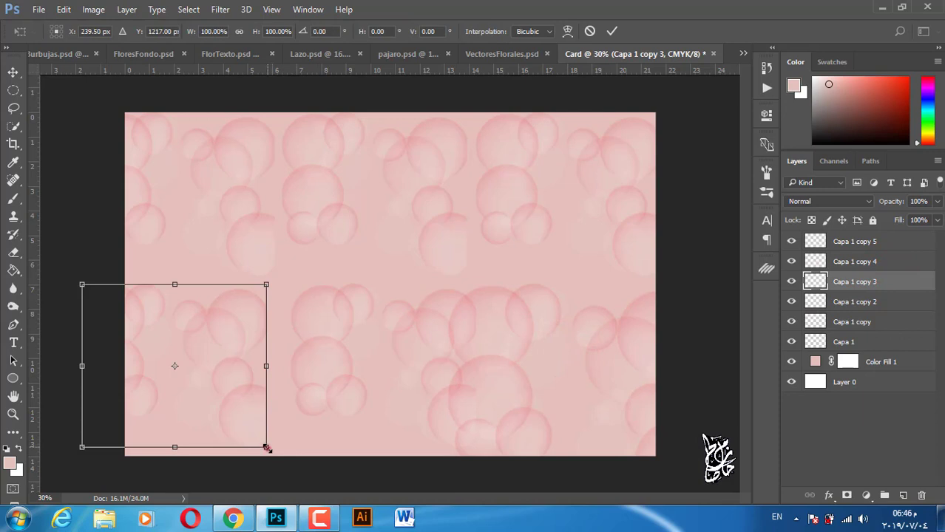
left_click_drag(267, 448, 369, 493)
double_click(318, 386)
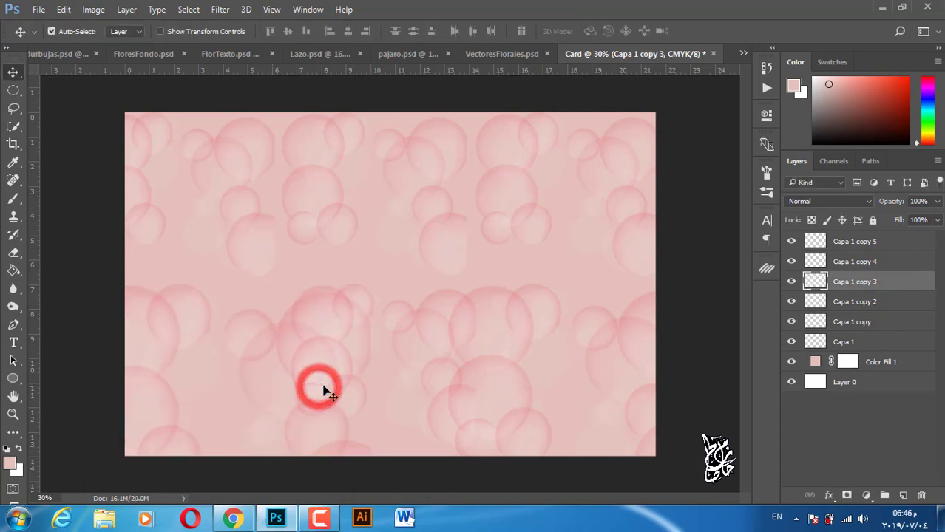
Step: Merge the six bubble layers into one and set its opacity to 84%
left_click(887, 241)
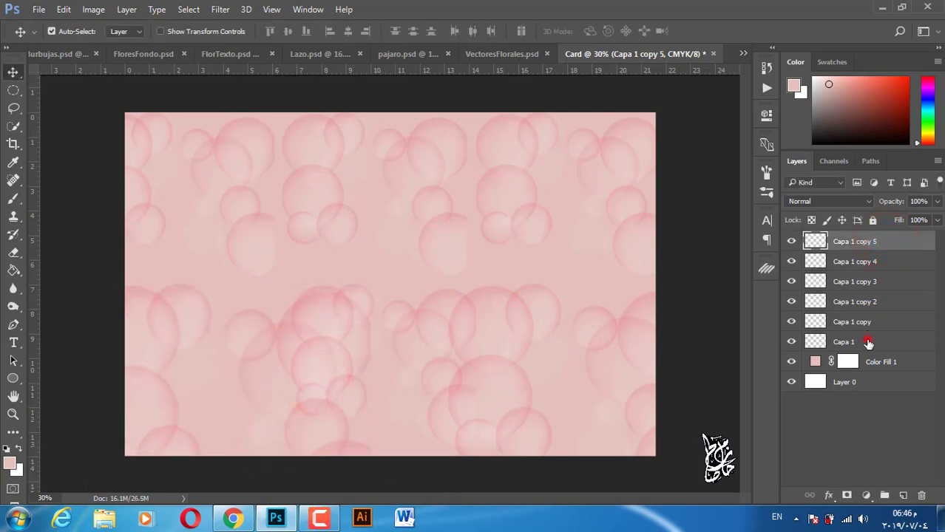
left_click(868, 342, "shift")
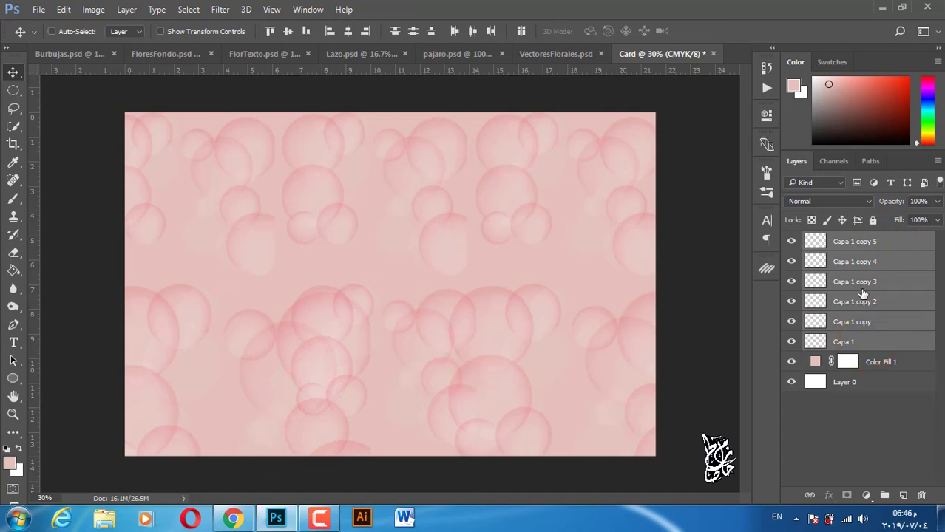
key("ctrl+e")
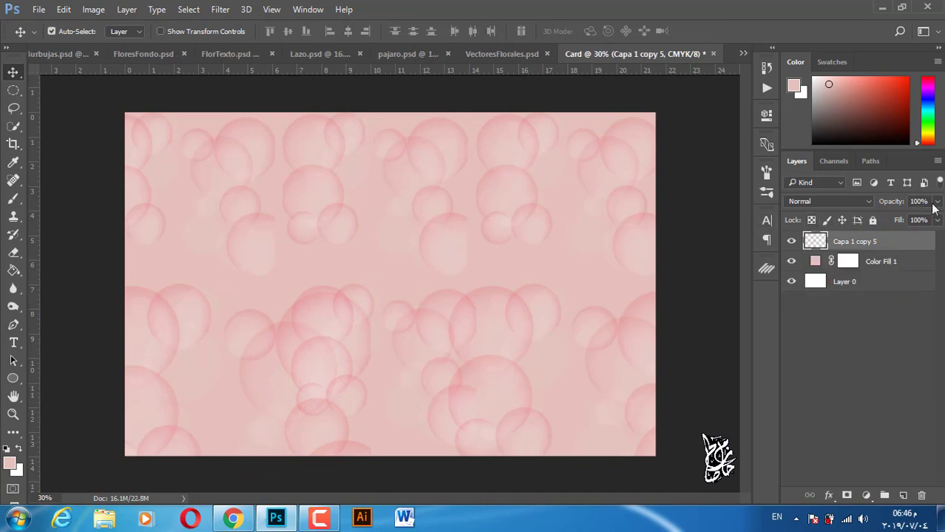
left_click_drag(938, 205, 930, 223)
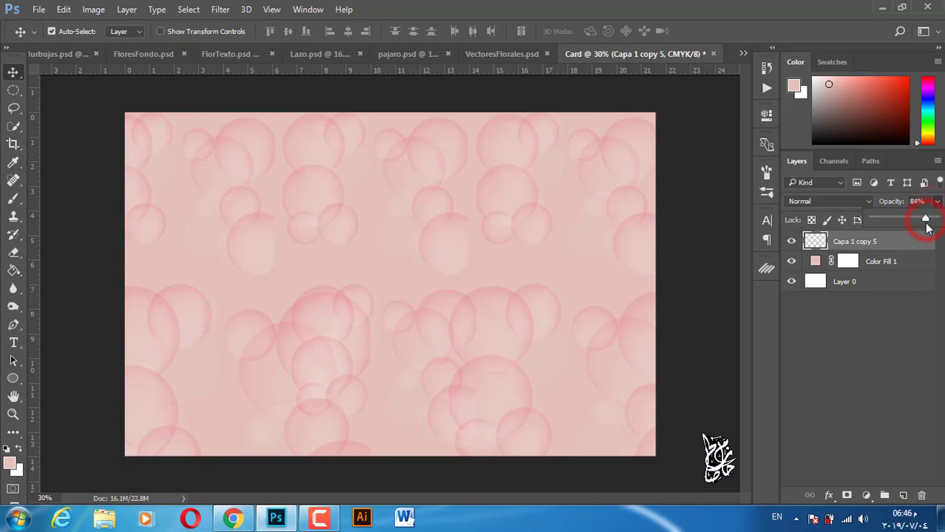
left_click_drag(926, 224, 924, 223)
left_click(71, 55)
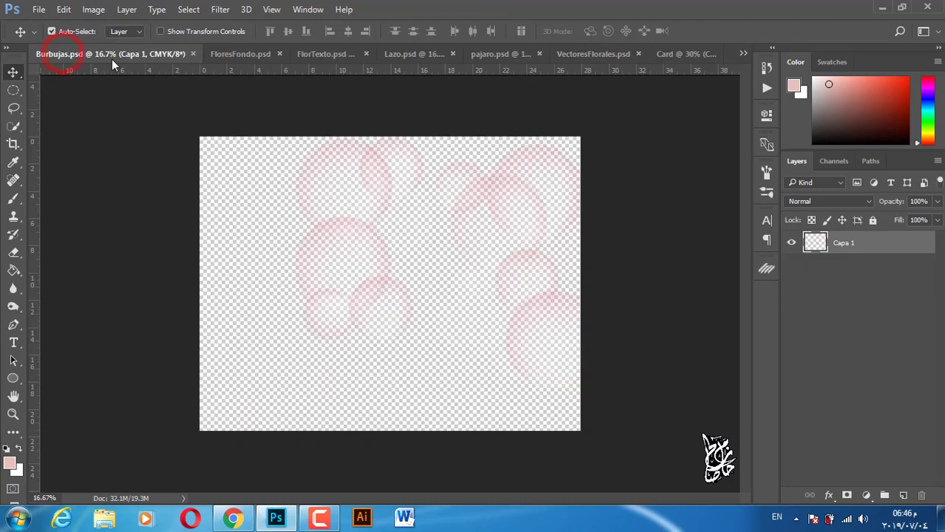
Step: Close Burbujas and place the FloresFondo flower swirls on Card, shrunk and centred
left_click(192, 54)
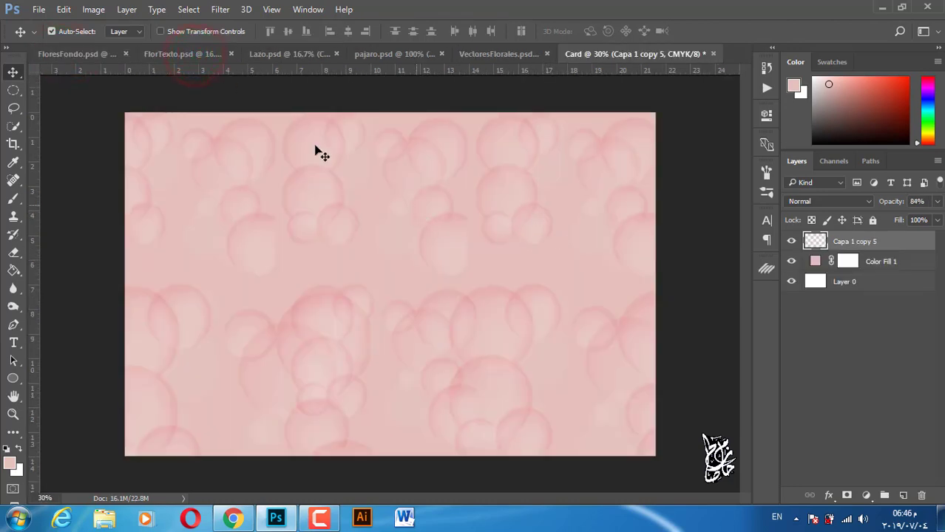
left_click(74, 54)
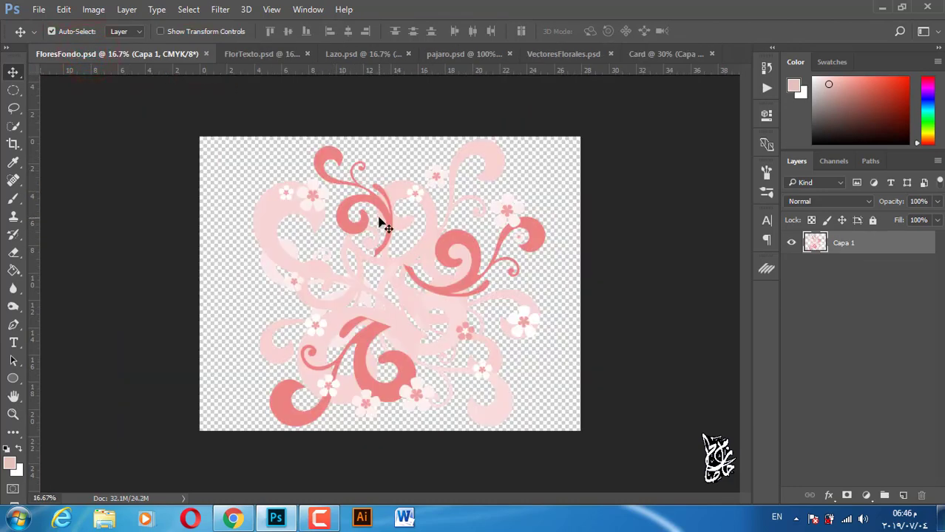
mouse_move(390, 221)
left_mouse_down()
mouse_move(380, 218)
mouse_move(386, 211)
left_mouse_up()
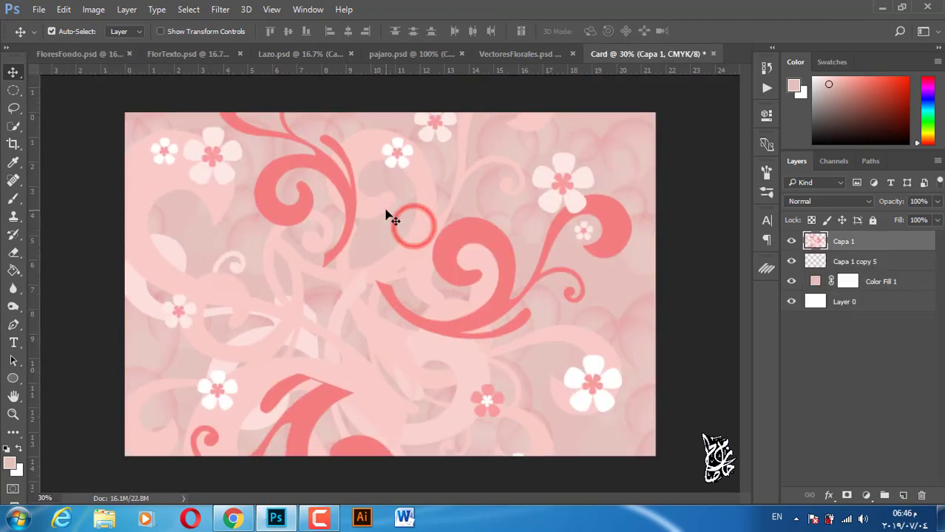
key("ctrl+t")
key("ctrl+0")
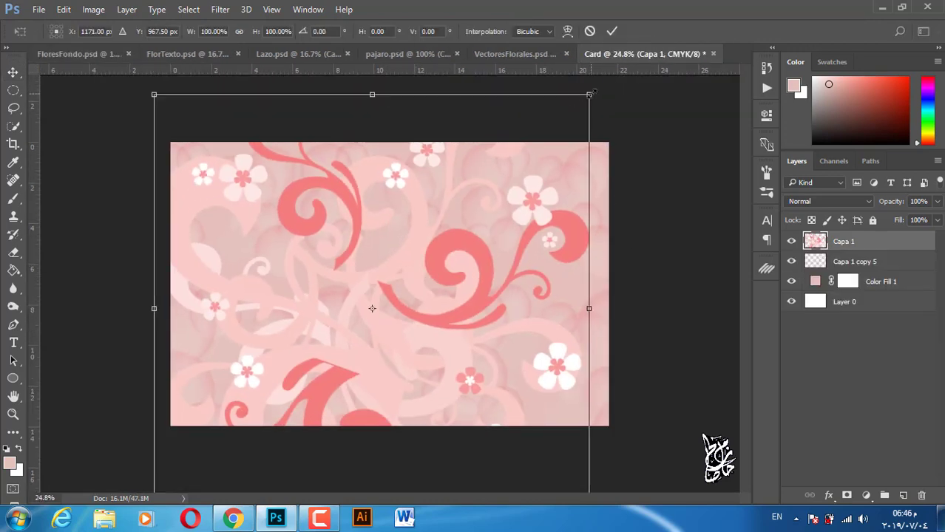
mouse_move(591, 96)
left_mouse_down()
mouse_move(529, 180)
mouse_move(508, 186)
mouse_move(515, 224)
mouse_move(523, 224)
left_mouse_up()
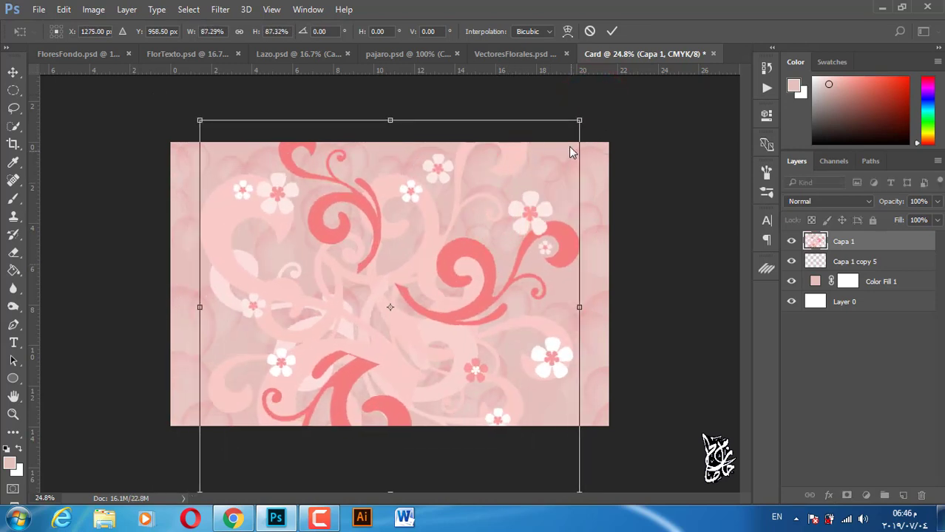
left_click_drag(464, 223, 463, 168)
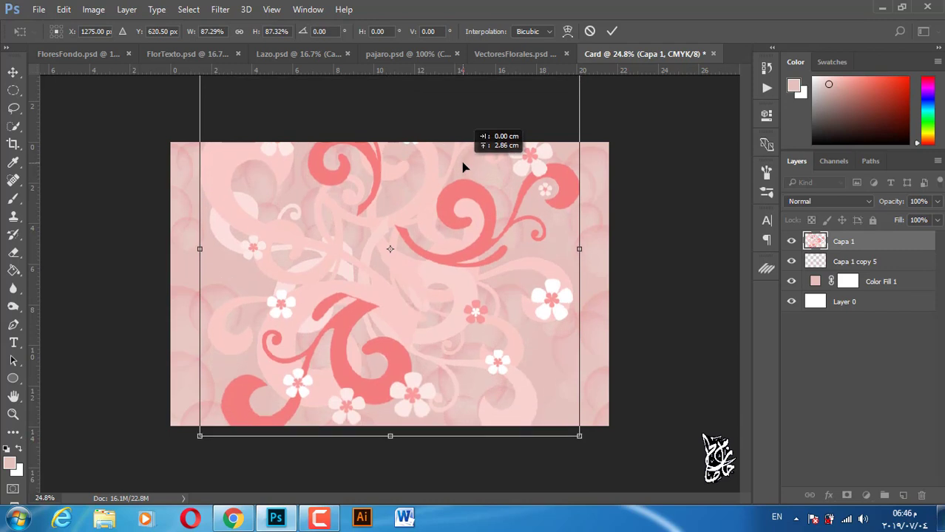
left_click_drag(460, 178, 461, 201)
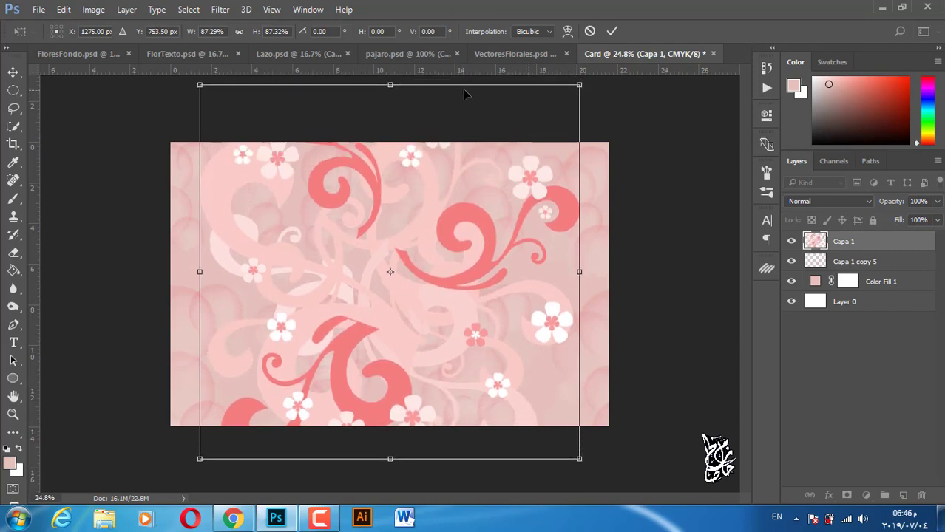
left_click_drag(580, 86, 551, 126)
left_click_drag(485, 238, 486, 247)
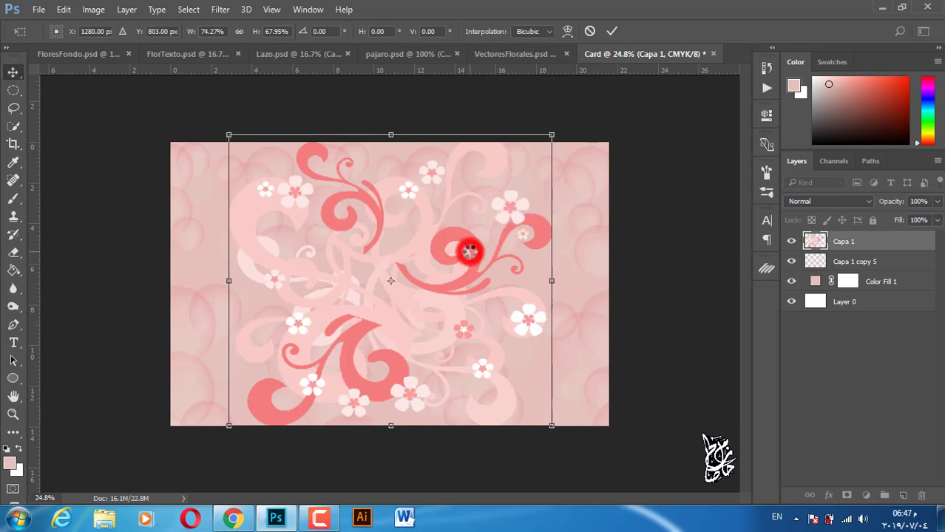
key("Return")
Step: Fade the flower swirl layer to 65% opacity
left_click(937, 201)
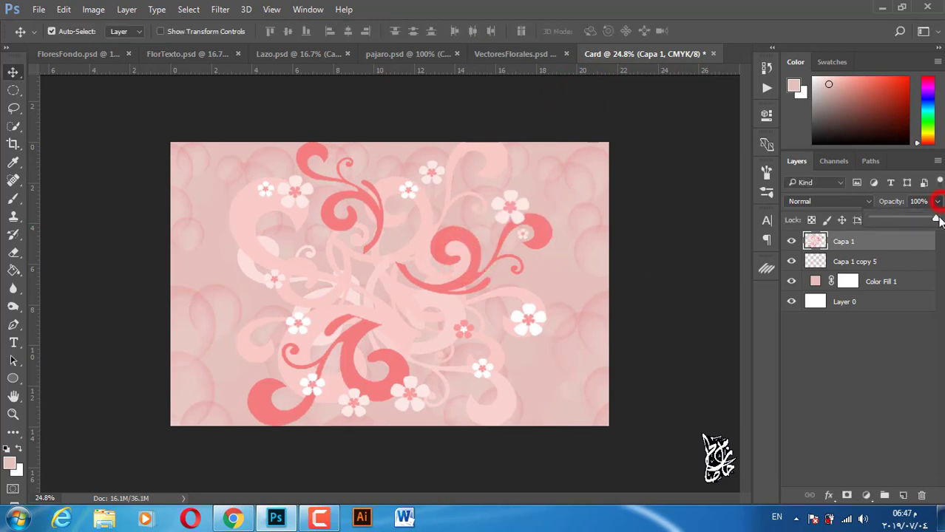
left_click_drag(936, 219, 909, 221)
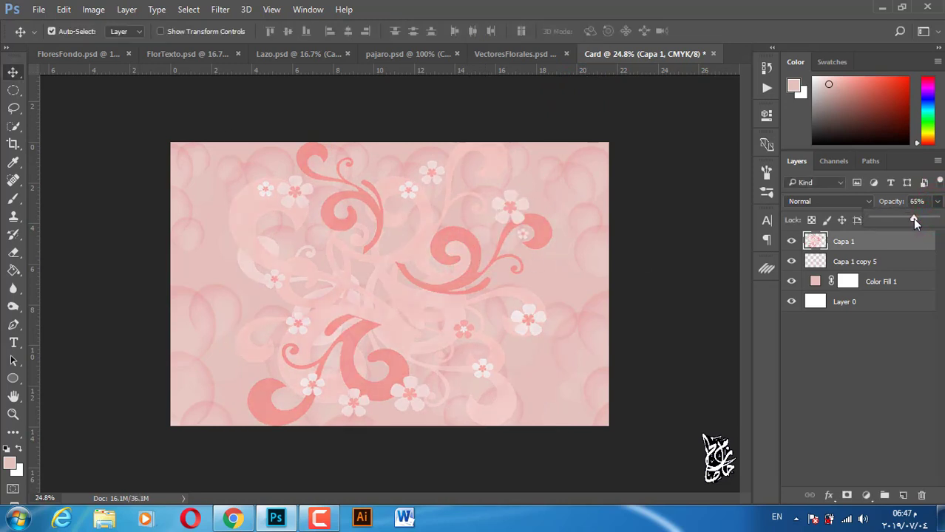
left_click(79, 53)
Step: Close FloresFondo and copy the FlorTexto scalloped frame onto the card
left_click(206, 53)
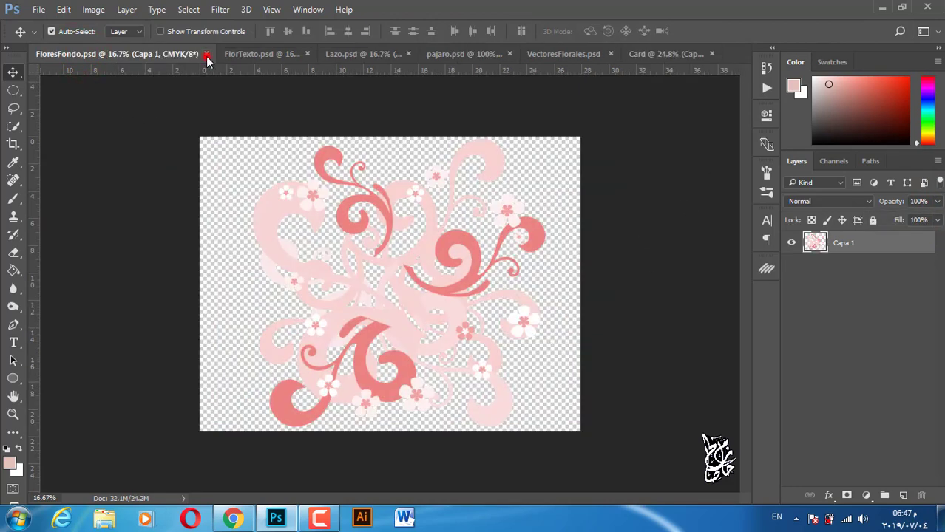
left_click(107, 55)
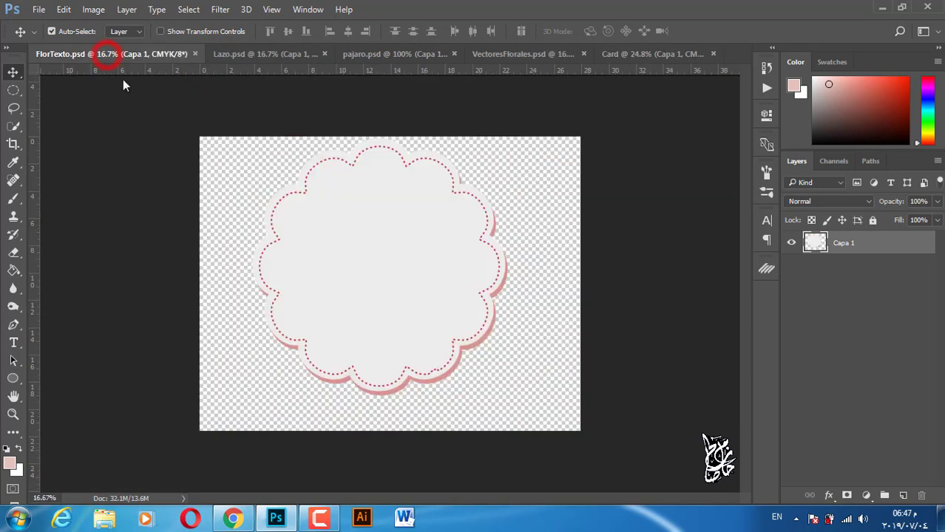
mouse_move(390, 214)
left_mouse_down()
mouse_move(460, 260)
mouse_move(399, 278)
left_mouse_up()
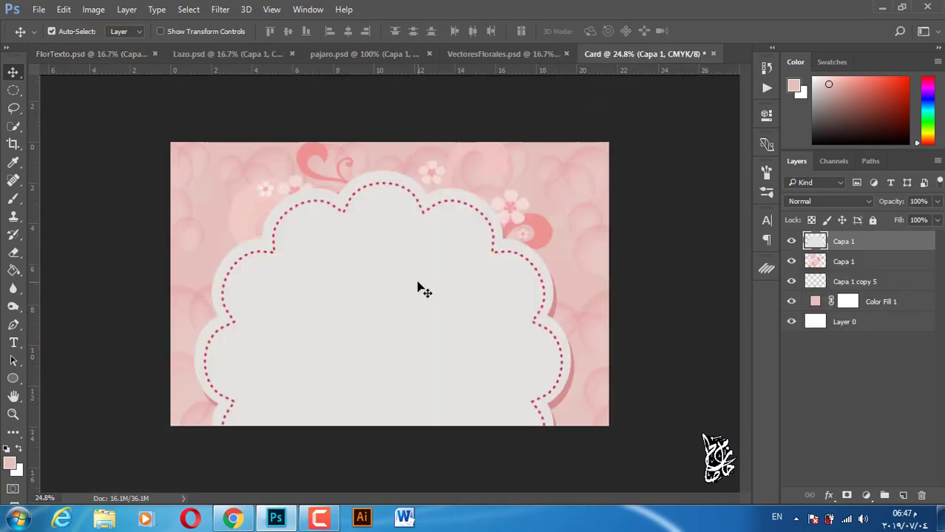
left_click(417, 282)
Step: Shrink the scalloped frame to about 59% and centre it on the card
key("ctrl+t")
left_click_drag(576, 170, 536, 205)
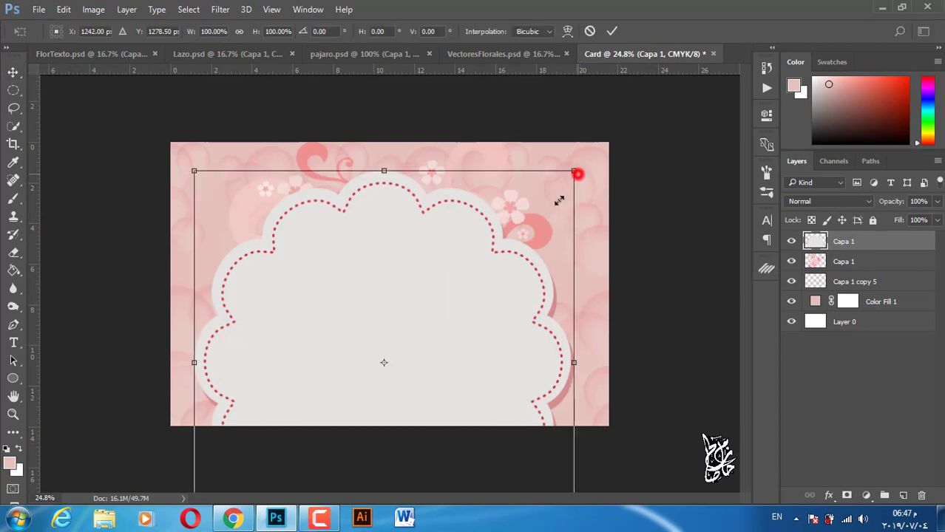
left_click_drag(429, 317, 437, 246)
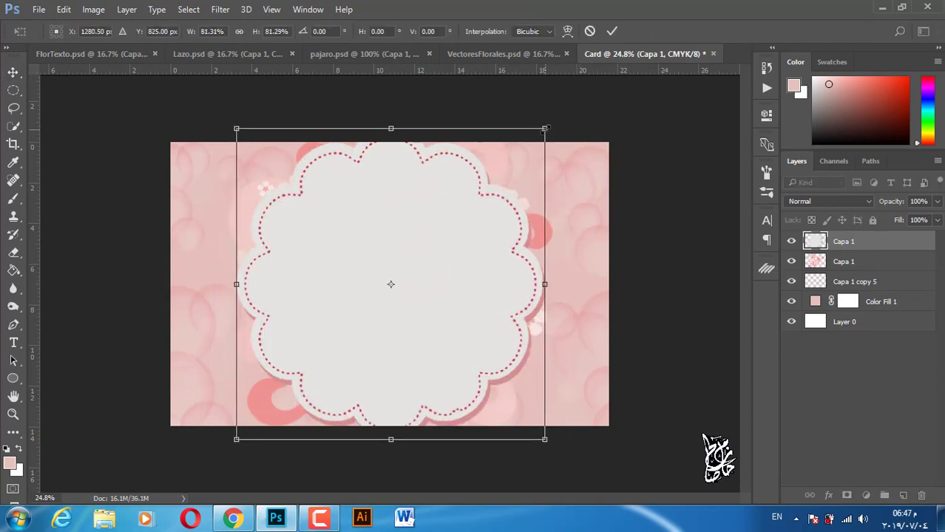
left_click_drag(544, 129, 503, 168)
left_click_drag(427, 263, 430, 256)
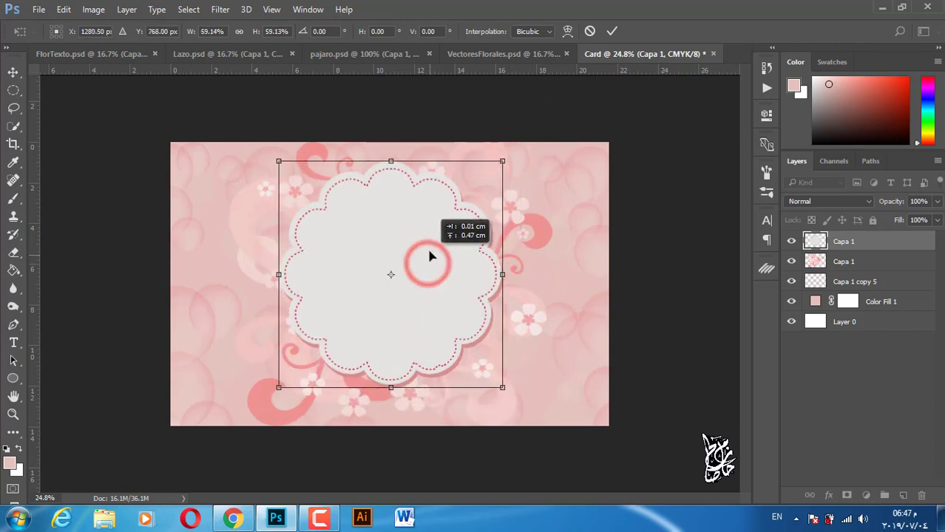
double_click(430, 256)
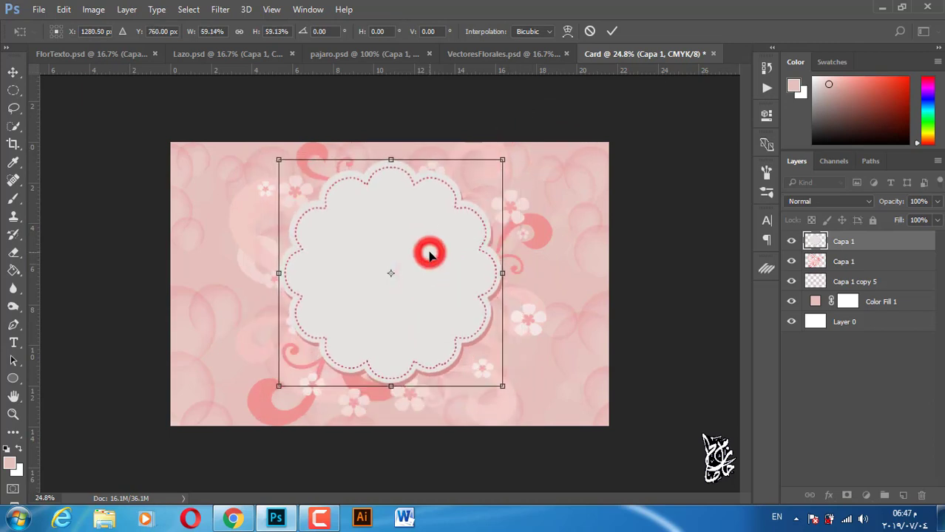
scroll(382, 302, "up", 1)
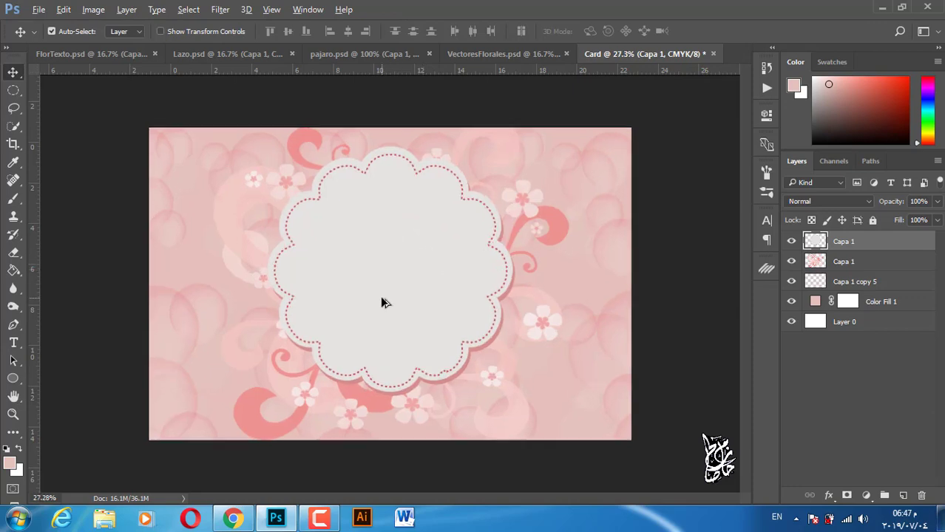
scroll(381, 301, "up", 1)
scroll(381, 302, "up", 1)
scroll(381, 302, "up", 1)
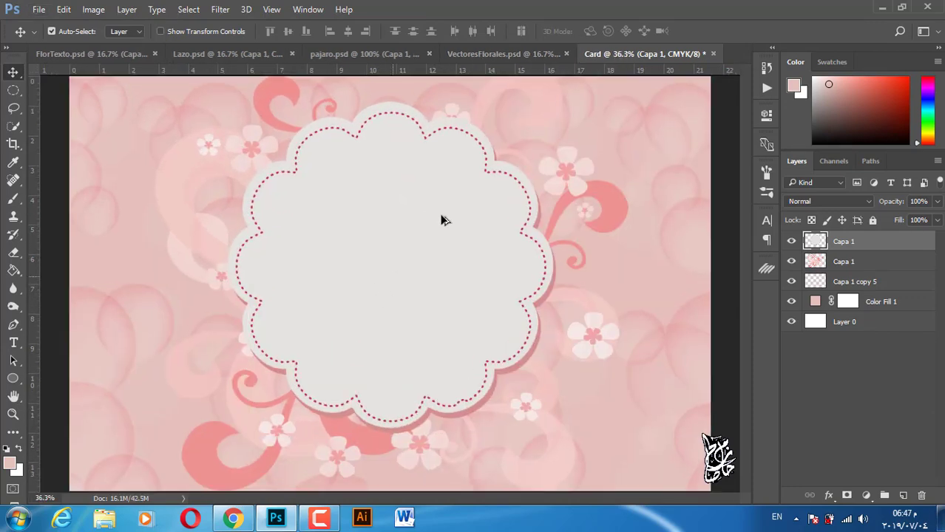
left_click(96, 54)
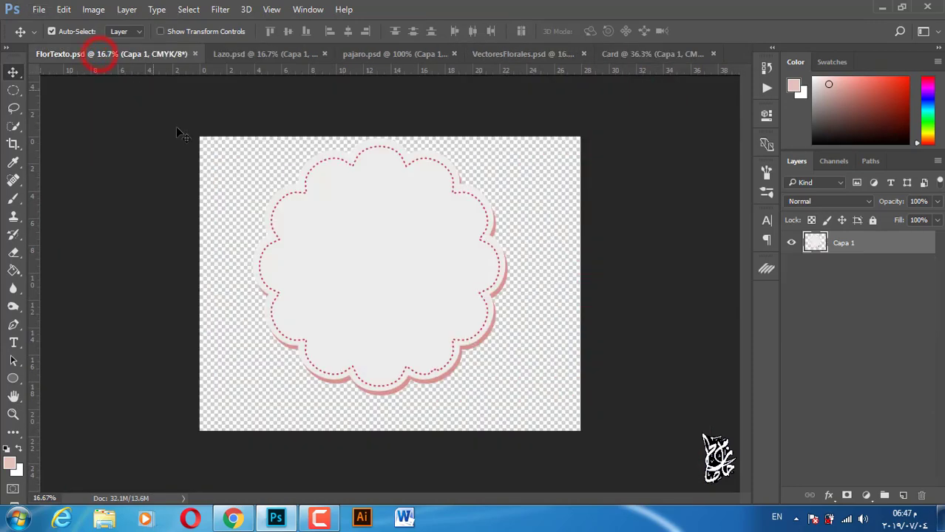
Step: Close FlorTexto and bring the red flower from VectoresFlorales into Card, beneath Capa 1
left_click(193, 54)
left_click(138, 54)
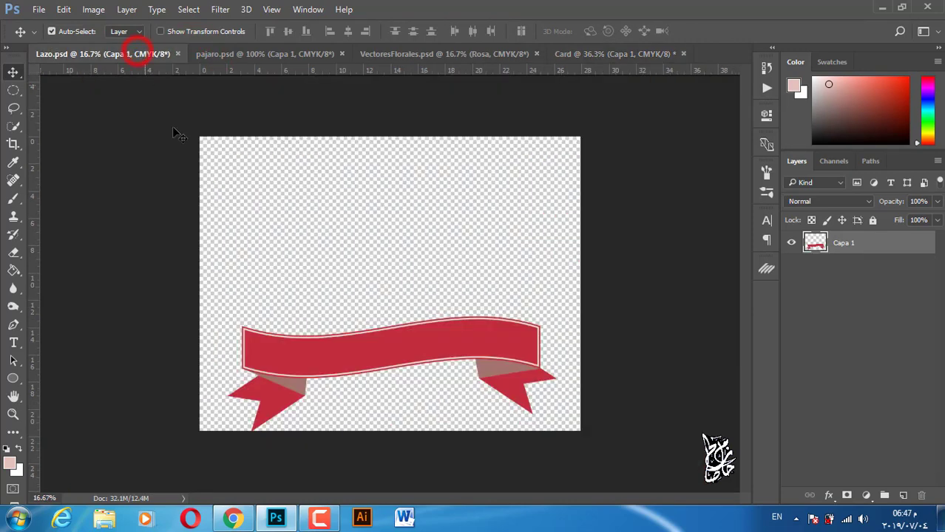
left_click(252, 53)
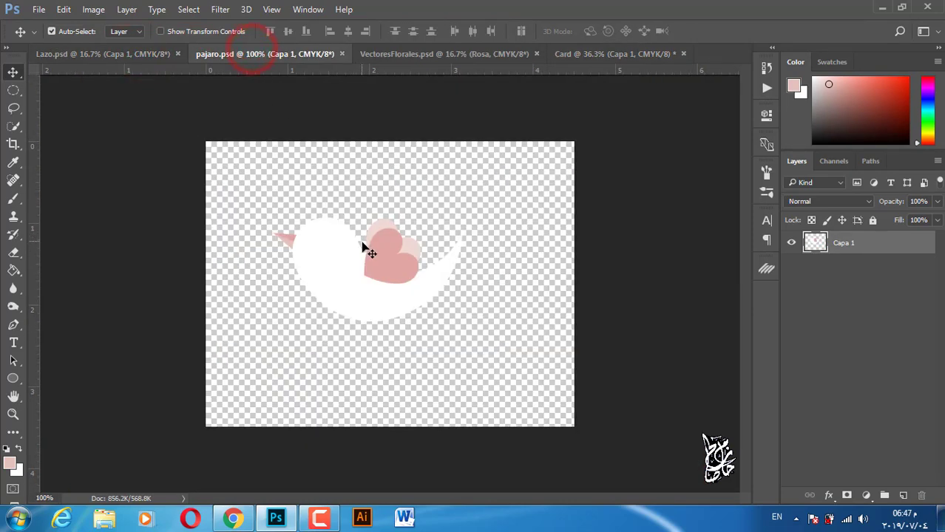
left_click(437, 54)
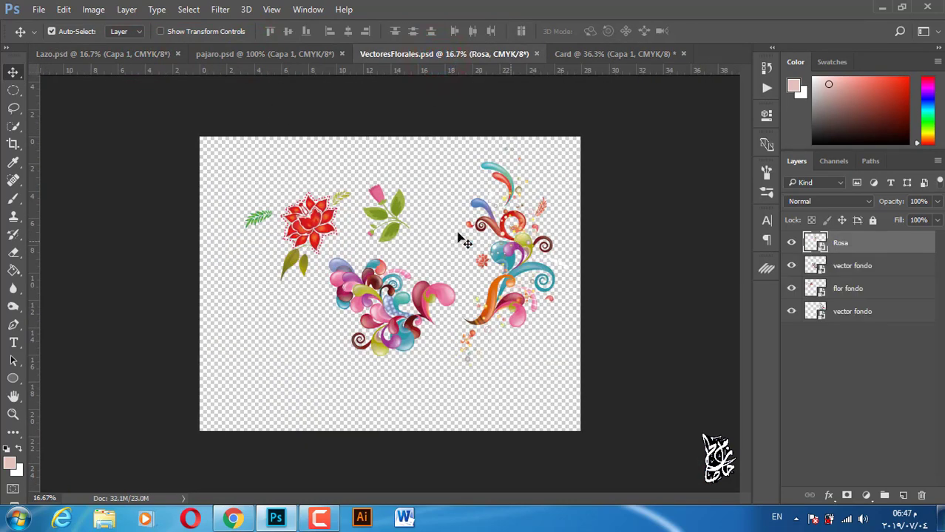
mouse_move(316, 225)
left_mouse_down()
mouse_move(602, 54)
mouse_move(256, 160)
left_mouse_up()
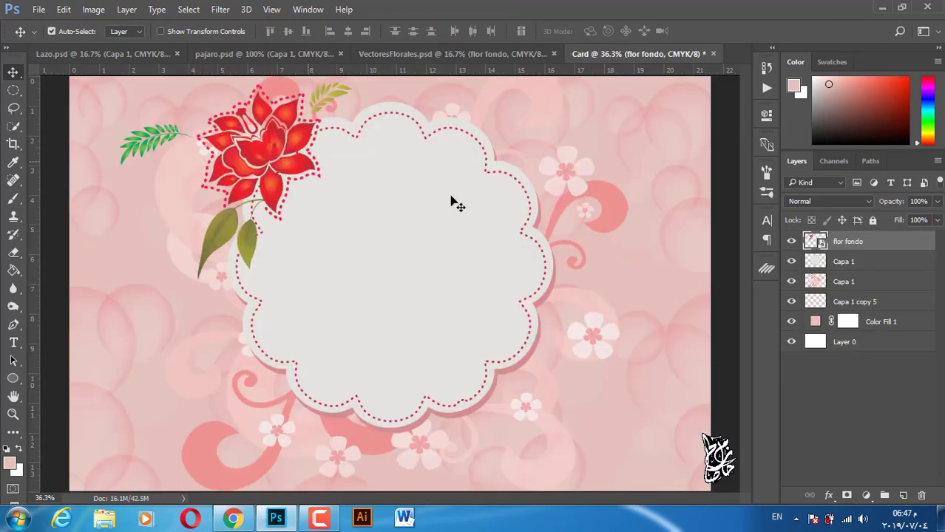
mouse_move(855, 247)
left_mouse_down()
mouse_move(879, 266)
mouse_move(866, 261)
left_mouse_up()
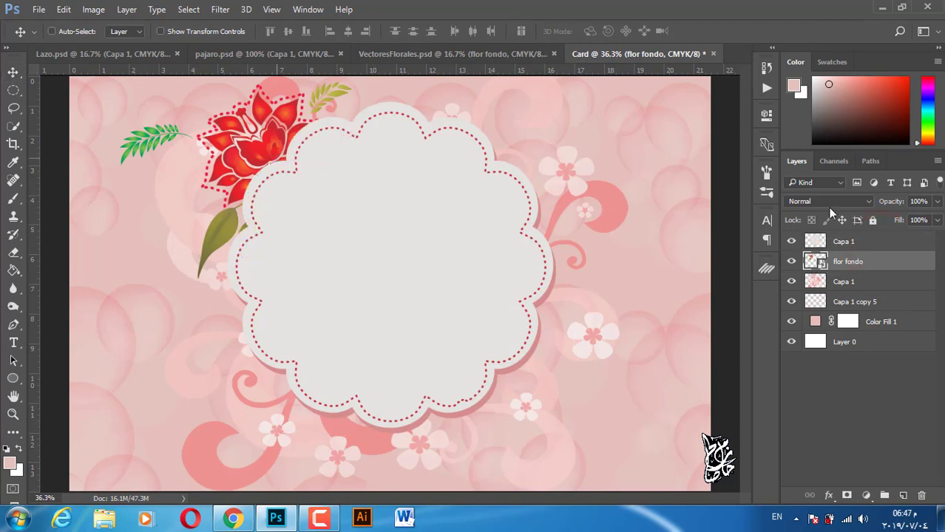
Step: Shrink the red flower to about 60%, tilt it, and set it at the frame's top-left
key("ctrl+t")
left_click_drag(358, 272, 310, 233)
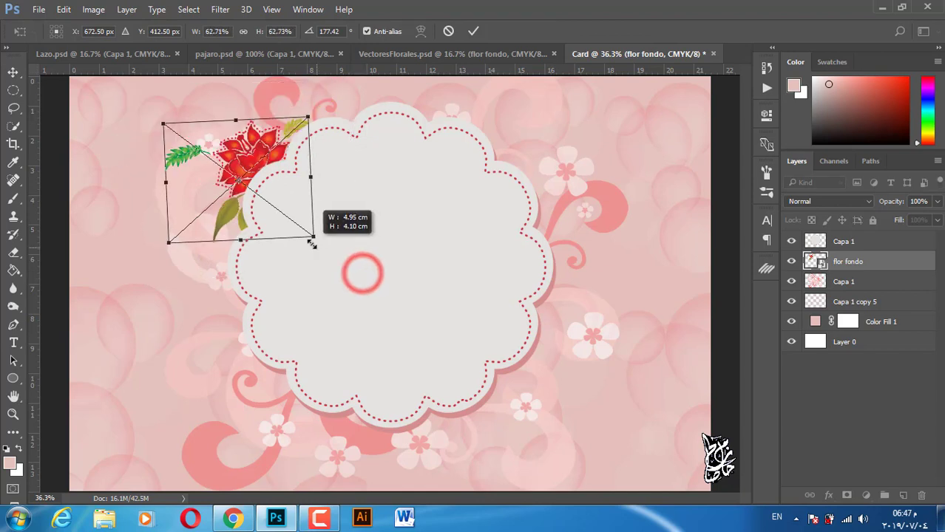
left_click_drag(289, 156, 292, 137)
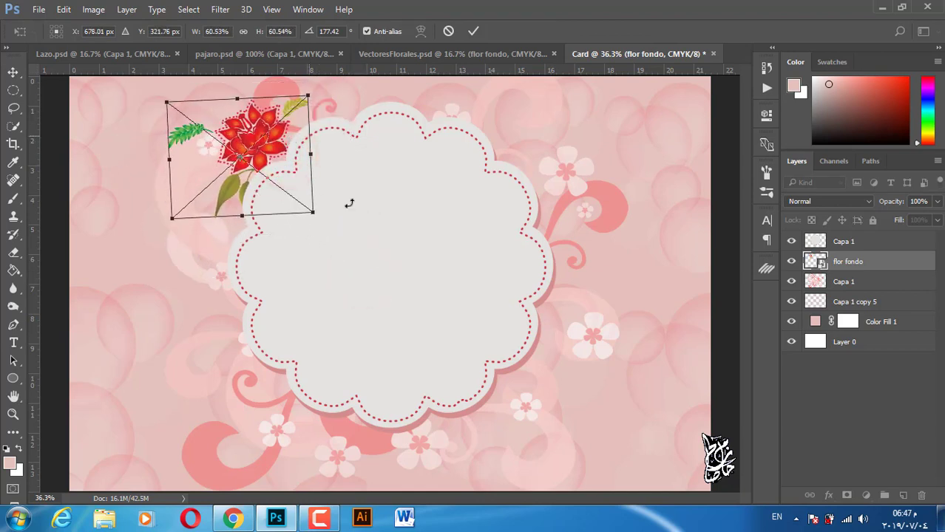
left_click_drag(358, 227, 344, 245)
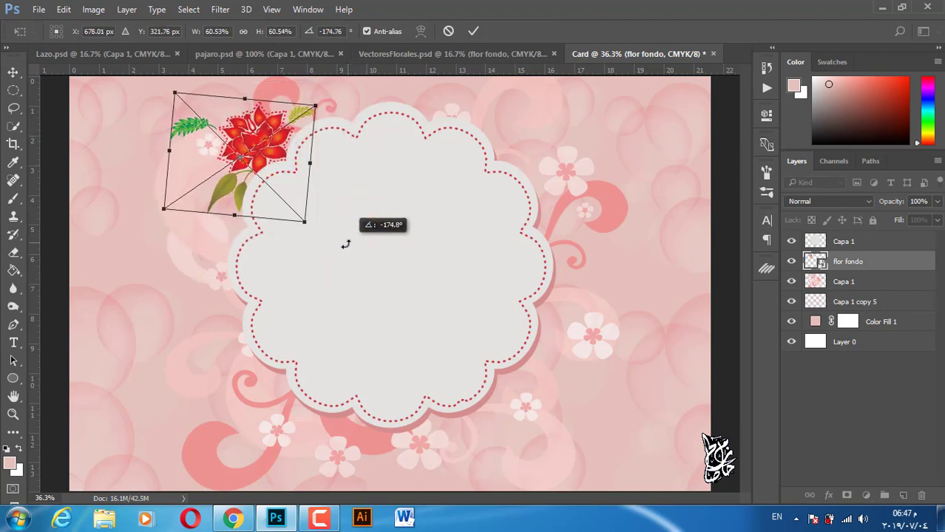
left_click_drag(280, 148, 283, 142)
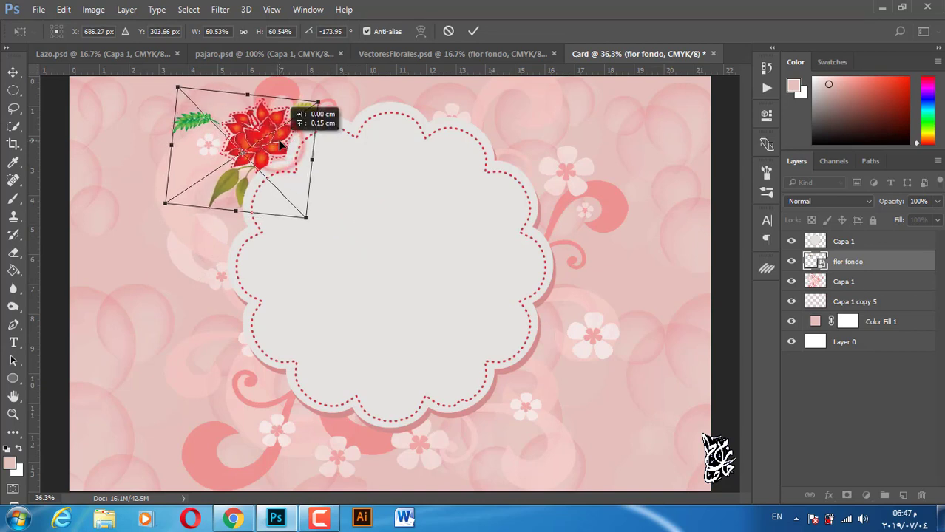
key("Return")
key("ctrl+minus")
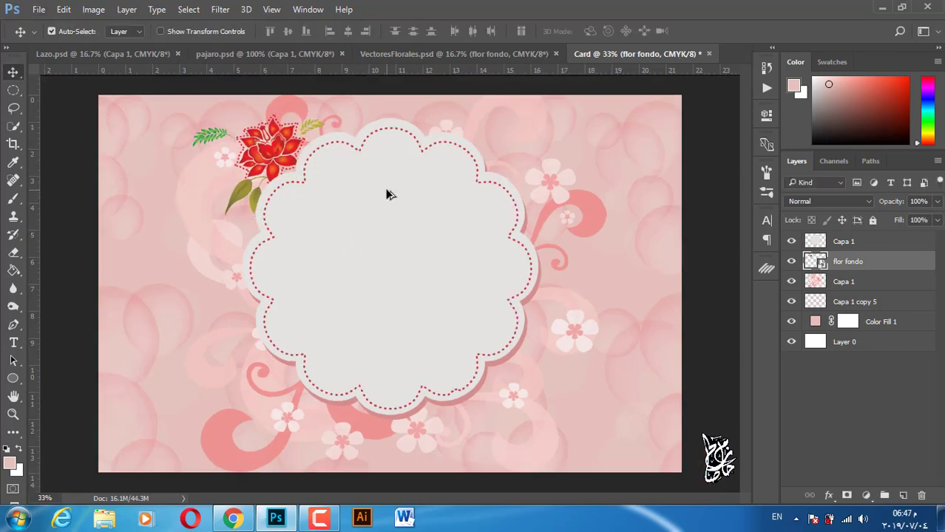
left_click(405, 177)
left_click(471, 53)
left_click(519, 57)
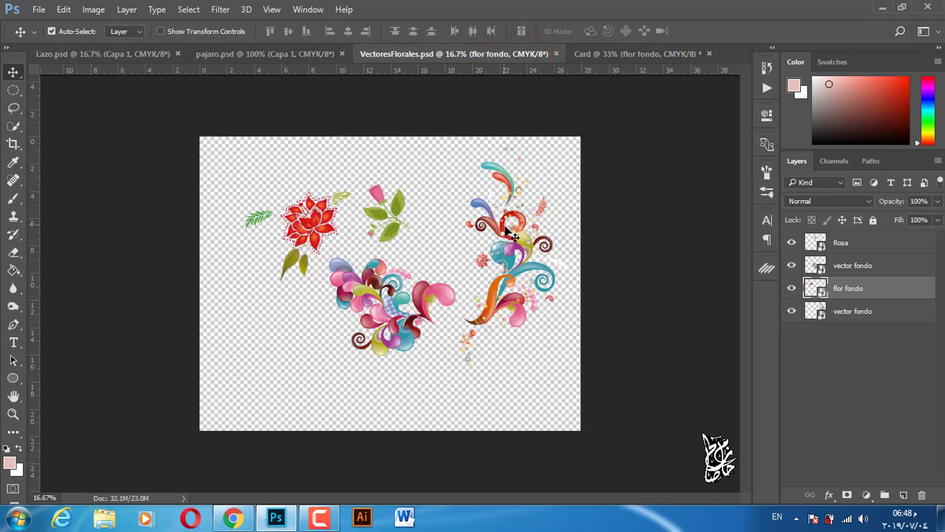
Step: Drop the vector fondo flower cluster onto Card, shrink it and tuck it by the frame's left edge
left_click_drag(411, 306, 549, 144)
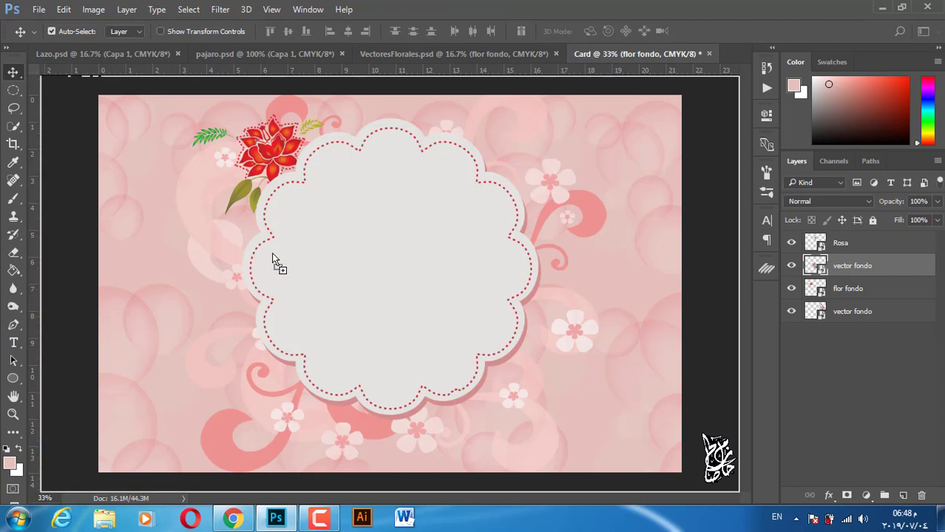
left_click_drag(272, 254, 228, 260)
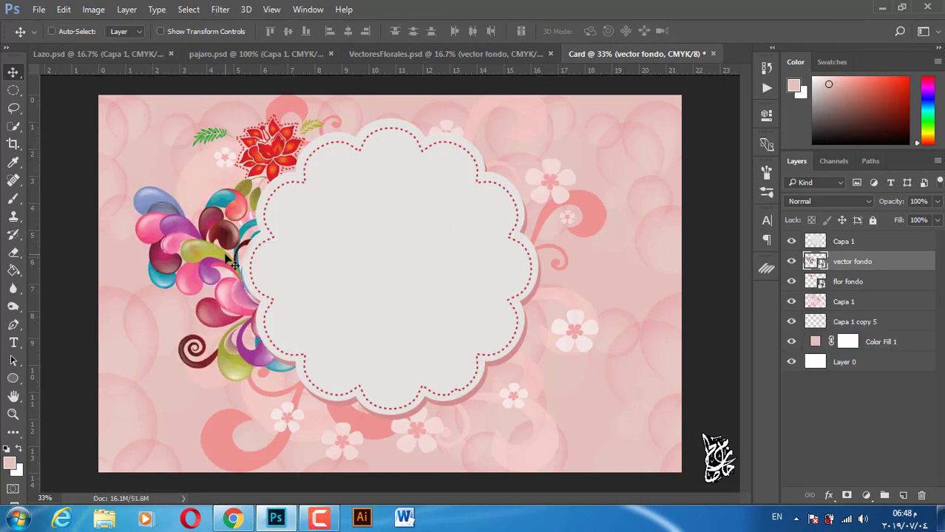
key("ctrl+t")
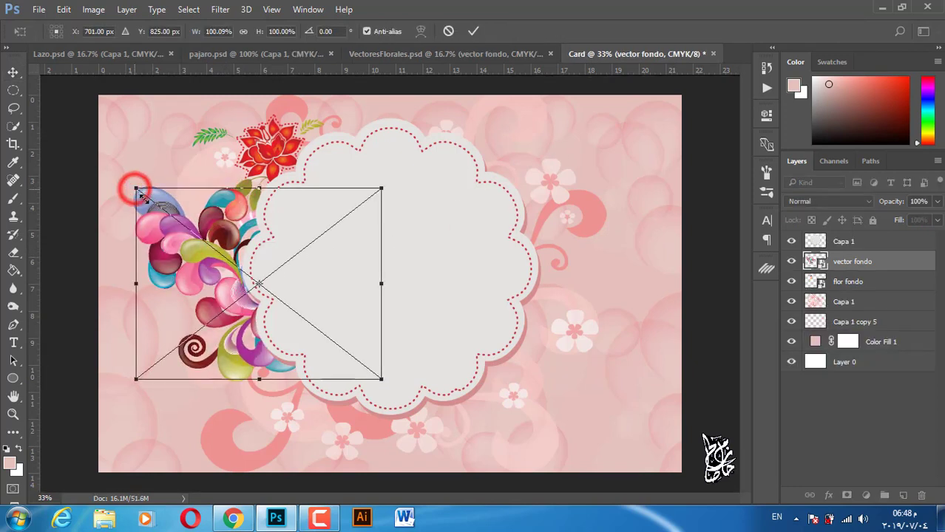
left_click_drag(132, 187, 142, 197)
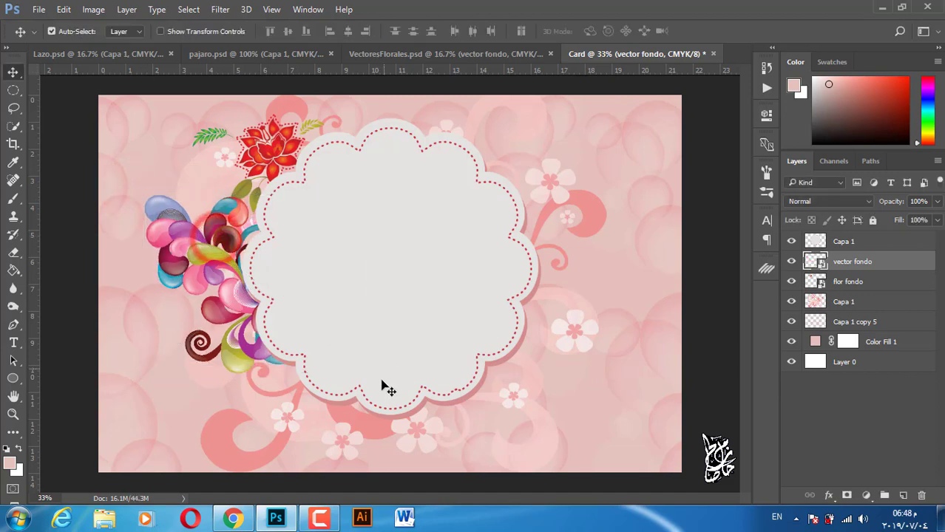
key("Return")
mouse_move(229, 299)
left_mouse_down()
mouse_move(195, 261)
mouse_move(177, 263)
mouse_move(200, 276)
left_mouse_up()
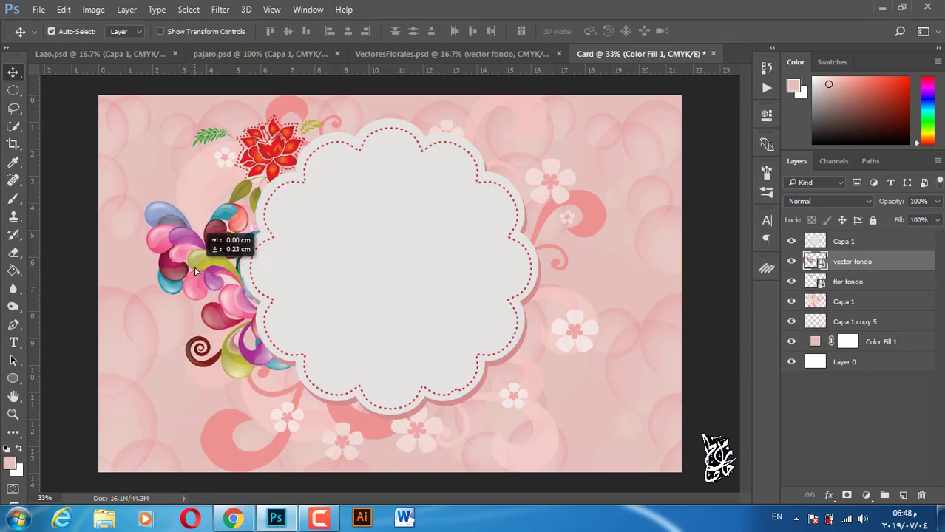
left_click(423, 51)
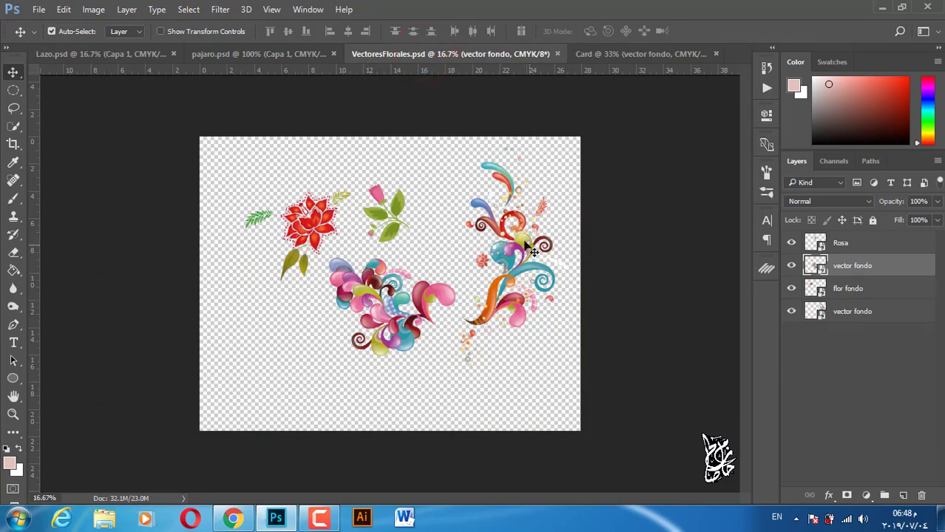
Step: Bring the swirl cluster into Card, dismiss the transform error and select its new layer
mouse_move(530, 248)
left_mouse_down()
mouse_move(538, 235)
mouse_move(537, 243)
mouse_move(560, 234)
mouse_move(563, 255)
left_mouse_up()
key("ctrl+t")
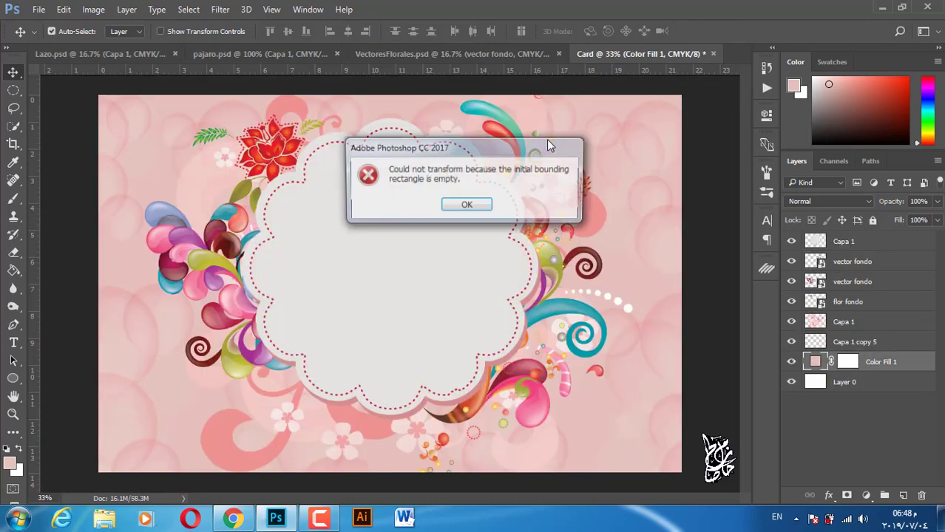
left_click(466, 204)
left_click(855, 338)
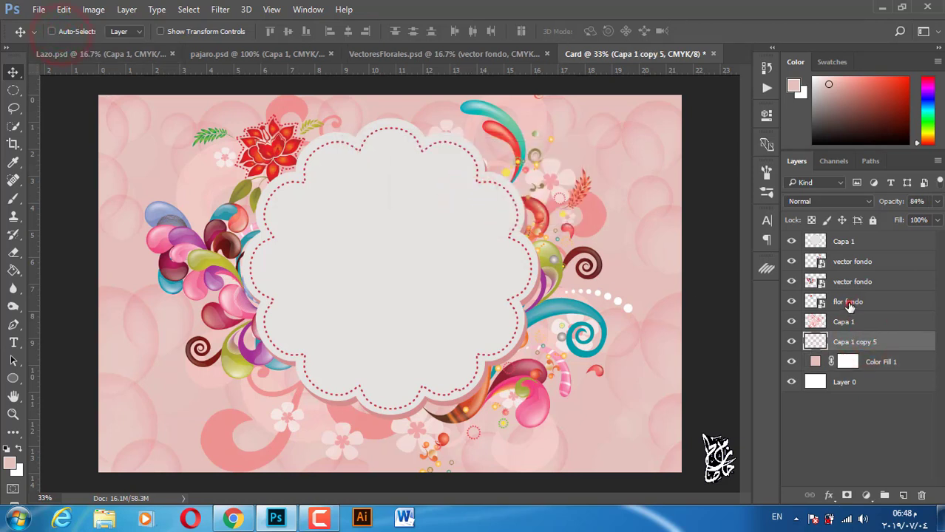
left_click(849, 303)
left_click(841, 323)
left_click(831, 302)
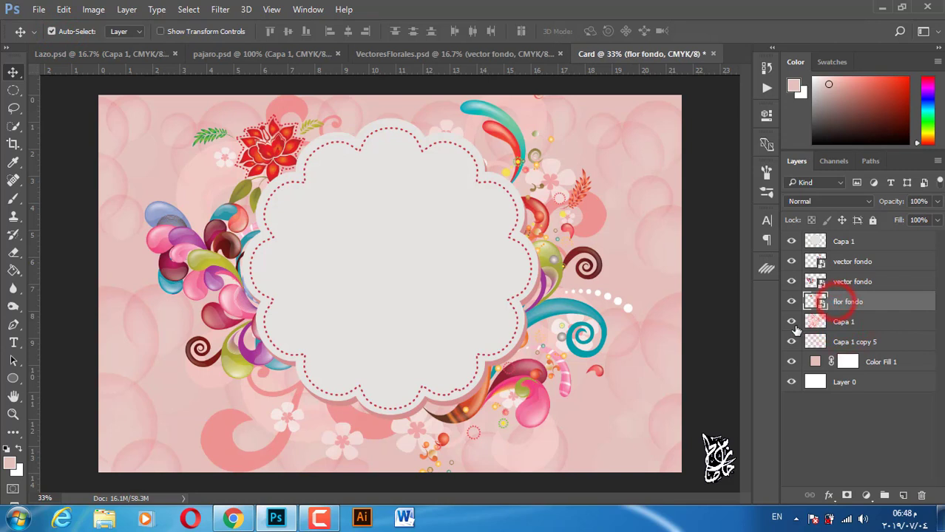
key("ctrl+t")
double_click(289, 177)
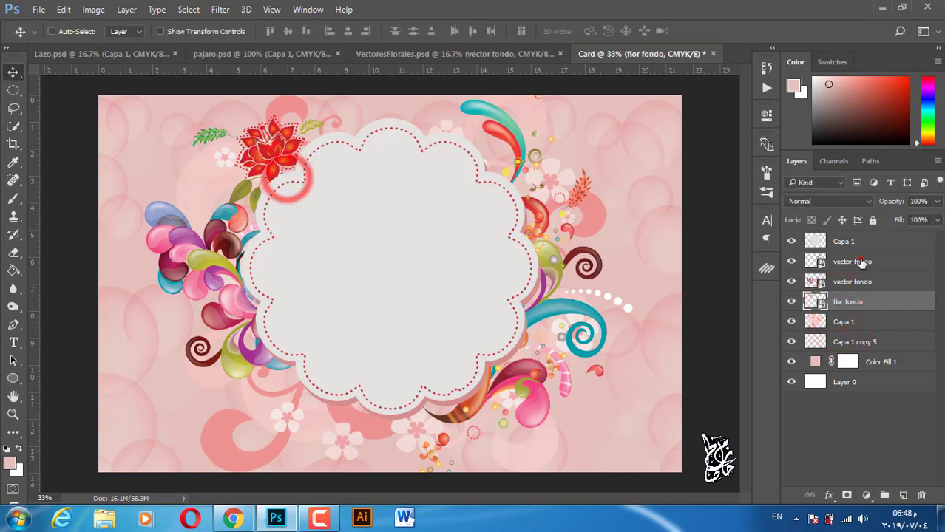
left_click(861, 261)
Step: Rotate the swirl cluster about 56°, scale it to 72%, and place it along the frame's right edge
key("ctrl+t")
mouse_move(647, 294)
left_mouse_down()
mouse_move(711, 357)
mouse_move(664, 337)
left_mouse_up()
left_click_drag(551, 270, 564, 258)
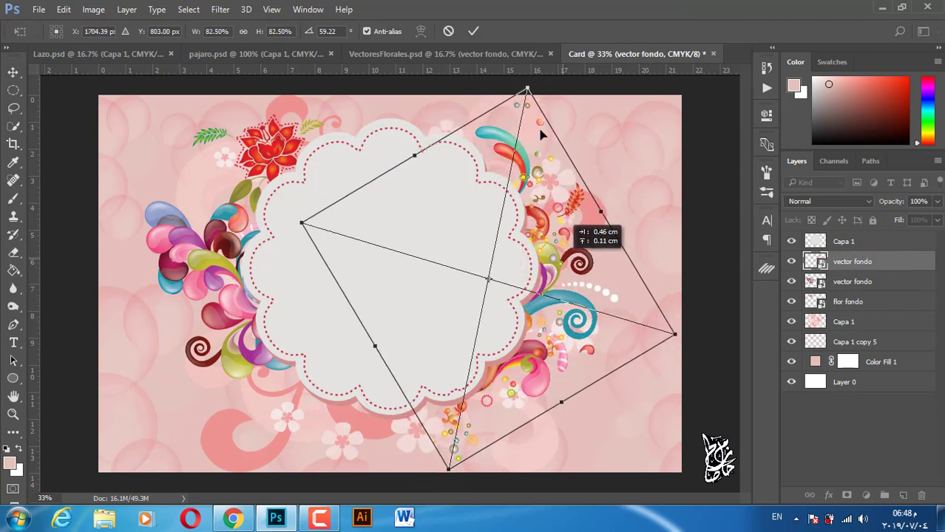
left_click_drag(564, 259, 565, 269)
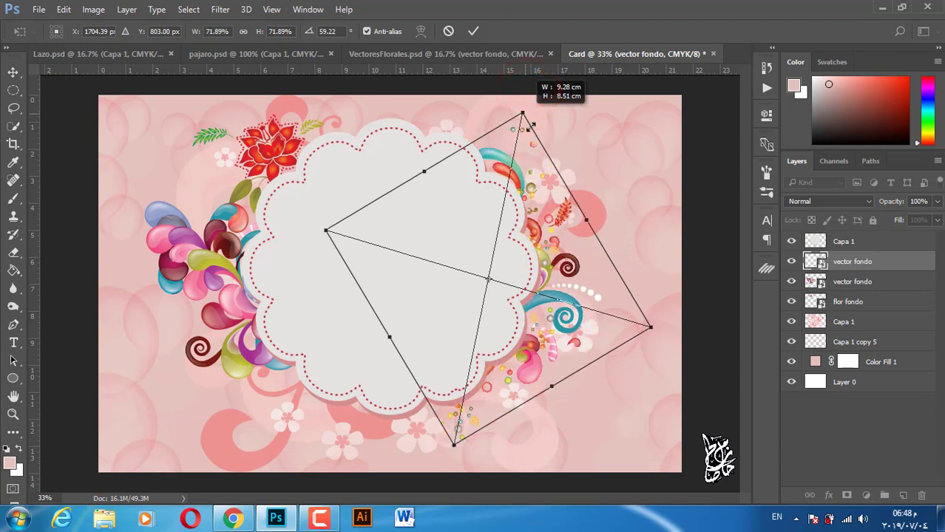
left_click_drag(527, 90, 522, 115)
left_click_drag(575, 275, 600, 277)
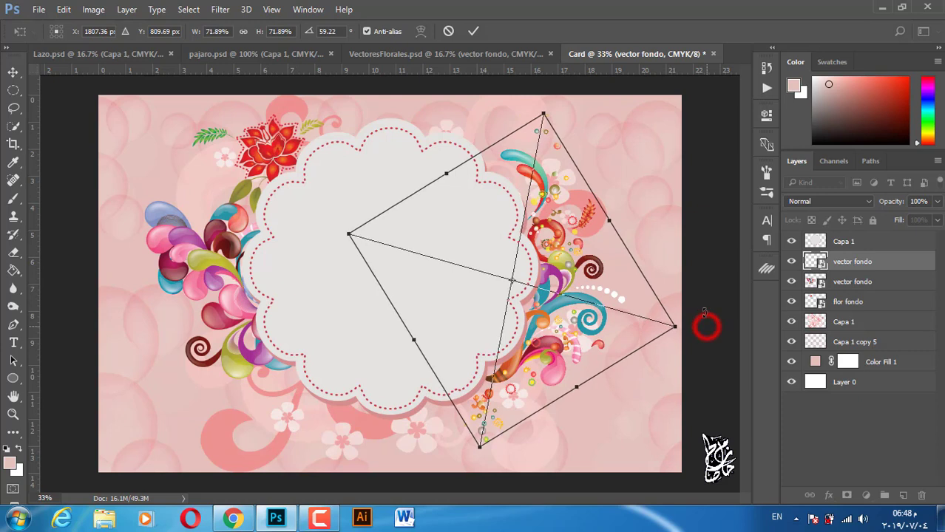
mouse_move(706, 323)
left_mouse_down()
mouse_move(601, 296)
mouse_move(584, 266)
mouse_move(593, 266)
left_mouse_up()
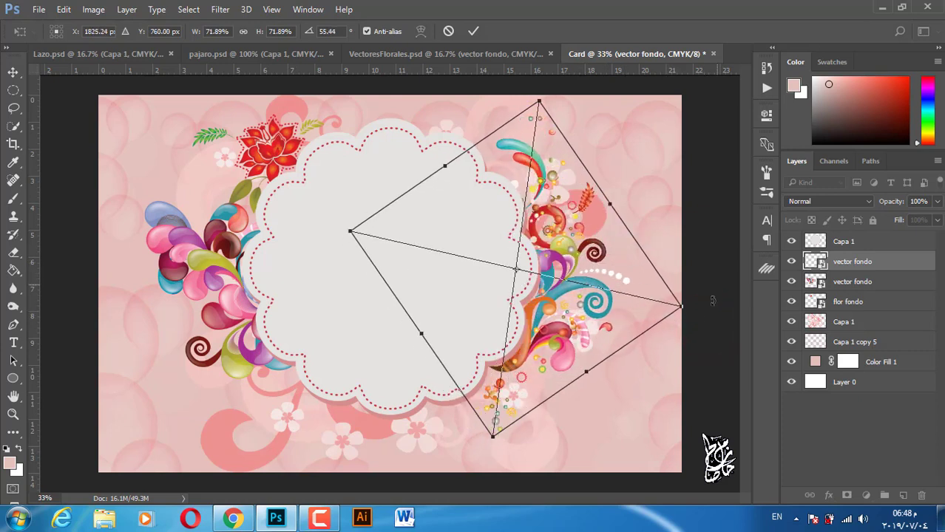
left_click_drag(709, 301, 709, 316)
double_click(638, 302)
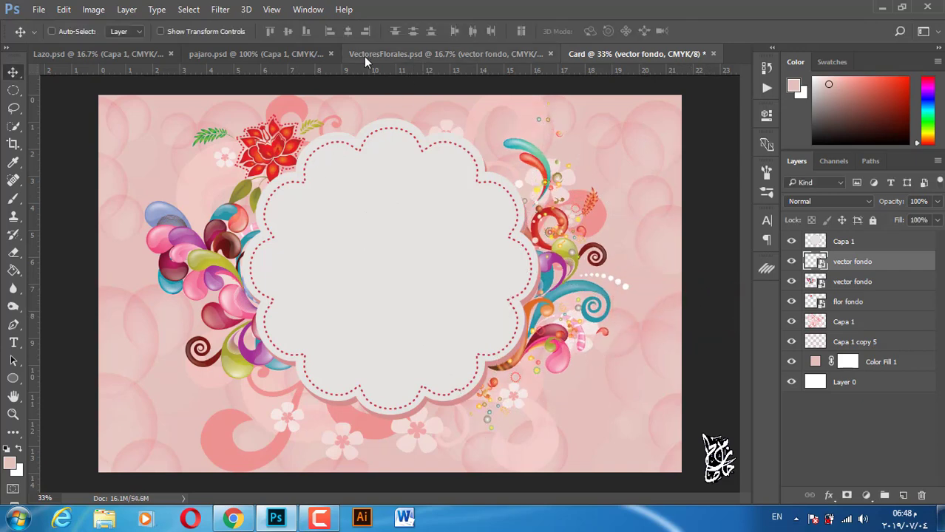
left_click(393, 54)
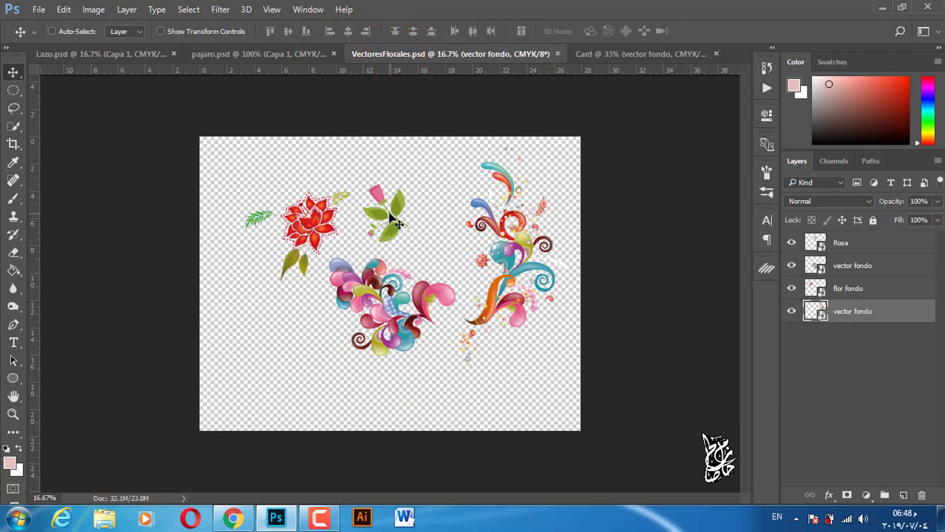
Step: Drag the red ribbon from Lazo.psd onto the Card artwork
left_click(236, 53)
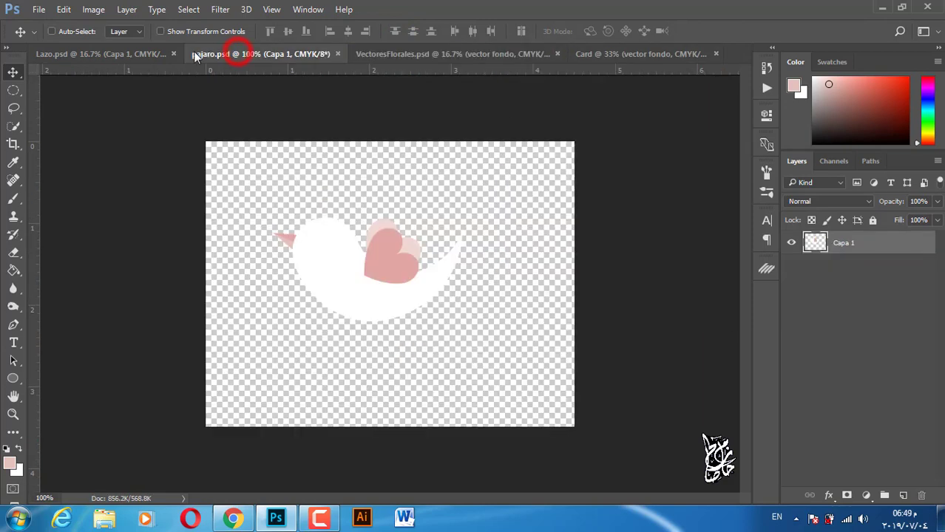
left_click(124, 55)
mouse_move(438, 337)
left_mouse_down()
mouse_move(416, 312)
mouse_move(435, 320)
left_mouse_up()
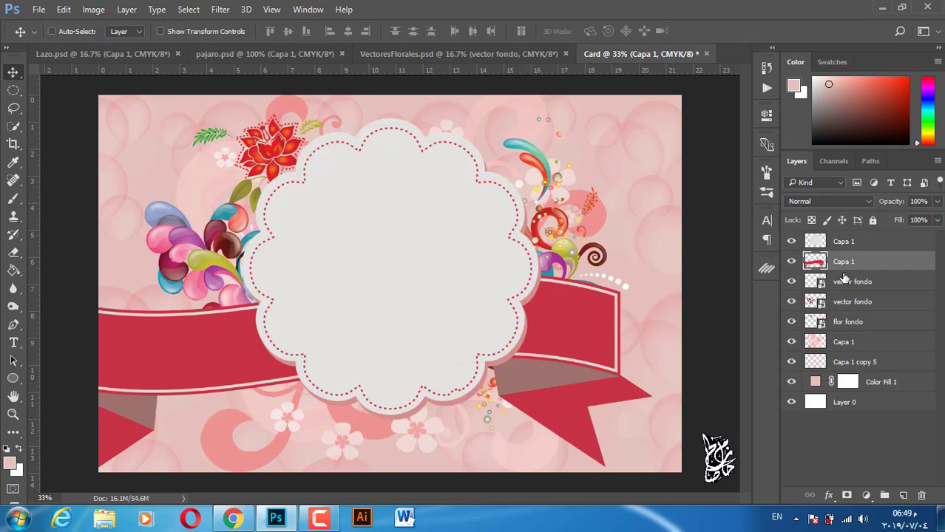
left_click_drag(869, 241, 860, 242)
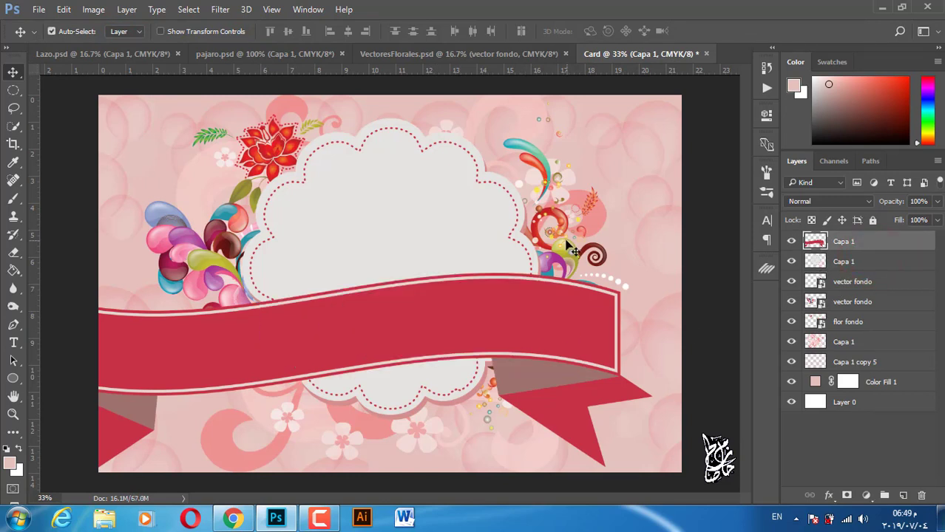
Step: Scale the ribbon to about 51%, slightly tilted, across the frame's bottom
key("ctrl+t")
mouse_move(653, 269)
left_mouse_down()
mouse_move(482, 325)
mouse_move(556, 358)
mouse_move(625, 361)
left_mouse_up()
mouse_move(623, 323)
left_mouse_down()
mouse_move(588, 331)
mouse_move(595, 325)
mouse_move(607, 341)
left_mouse_up()
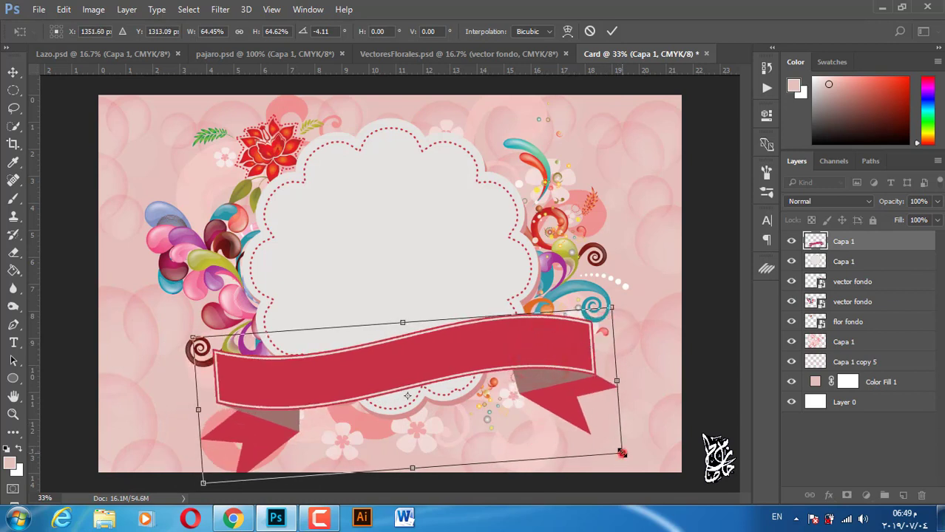
left_click_drag(622, 453, 589, 444)
key("alt+shift")
left_click_drag(446, 380, 455, 383)
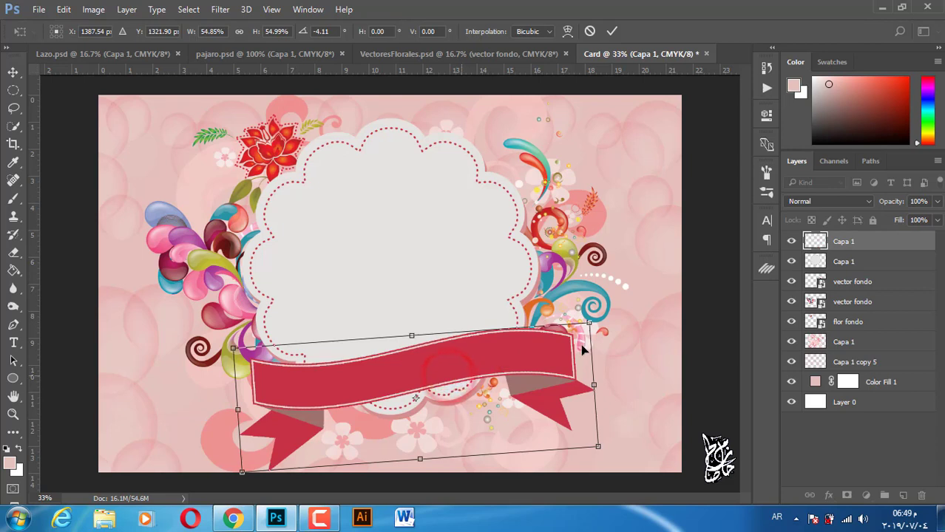
left_click_drag(589, 324, 578, 329)
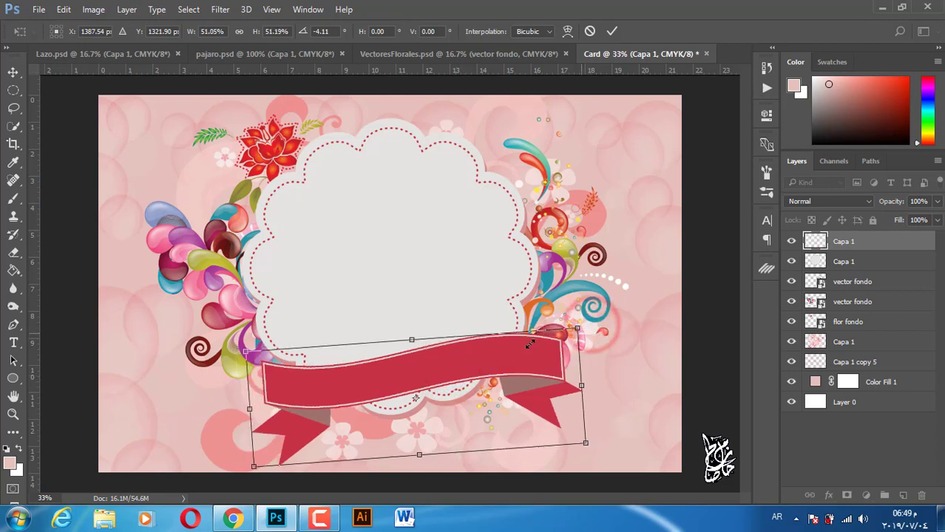
left_click(471, 366)
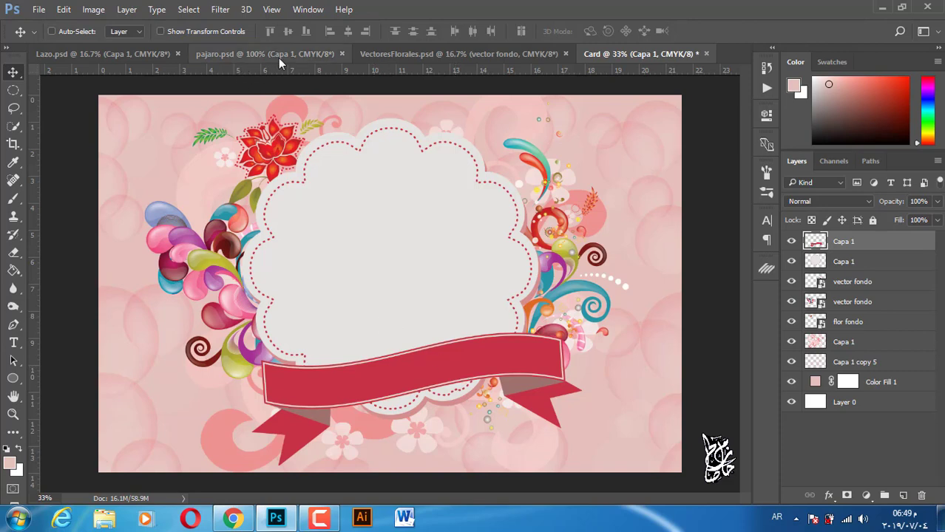
Step: Close Lazo.psd, glance at pajaro.psd and the floral vectors file, then return to Card
left_click(154, 53)
left_click(178, 53)
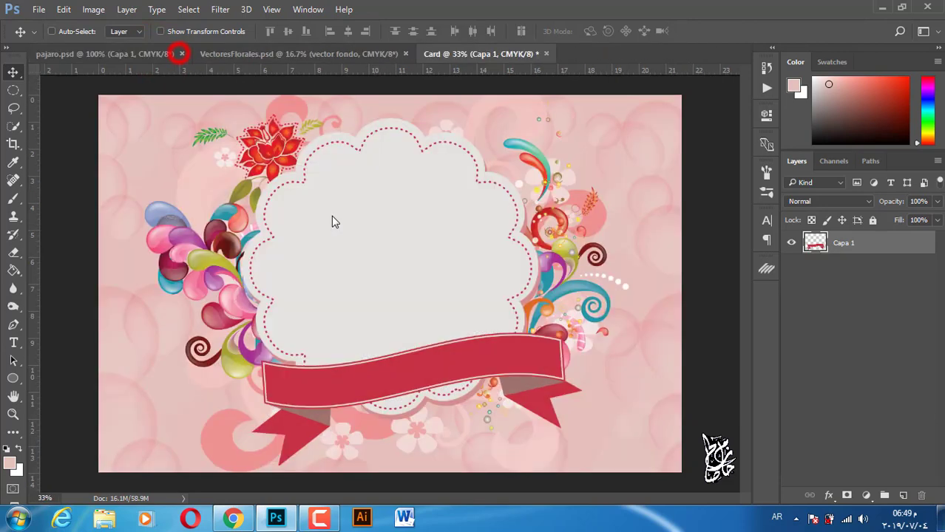
left_click(150, 56)
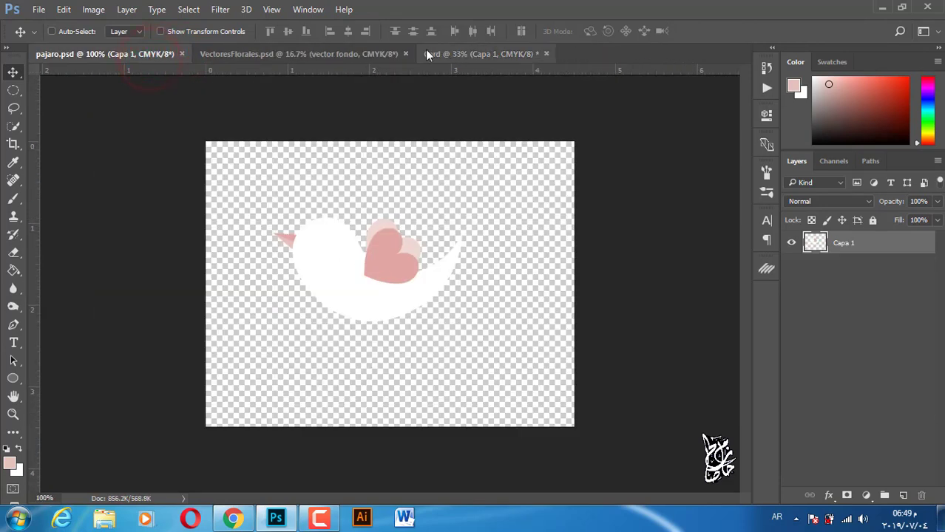
left_click(342, 56)
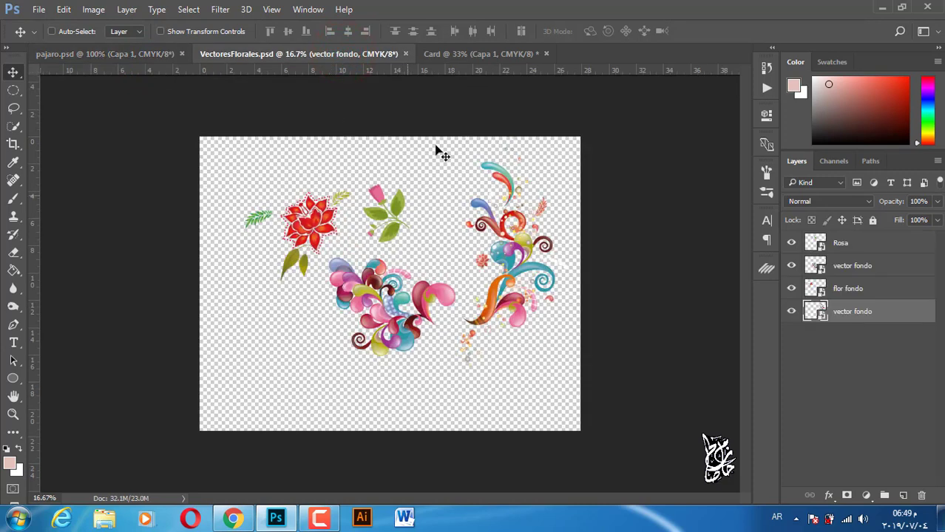
left_click(477, 53)
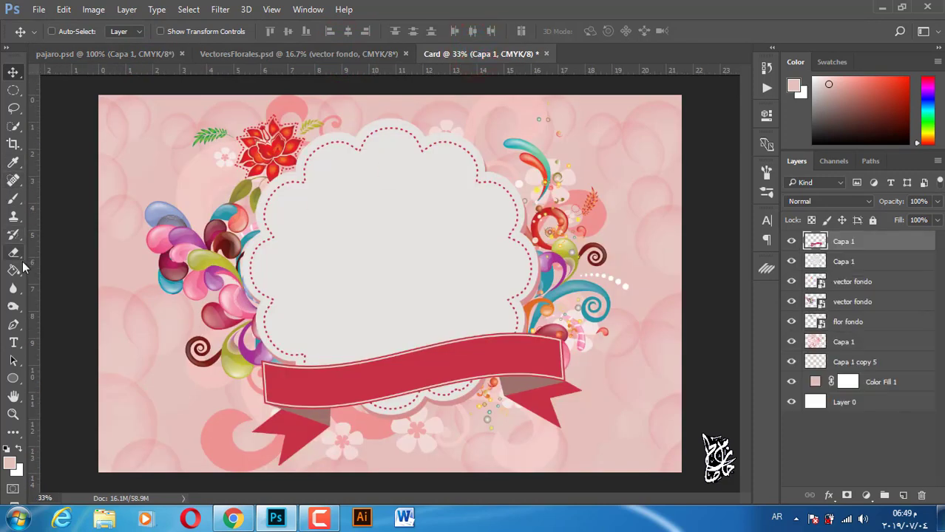
Step: Start a text layer in the frame with its colour eyedropped from the ribbon red #c73146
left_click(14, 342)
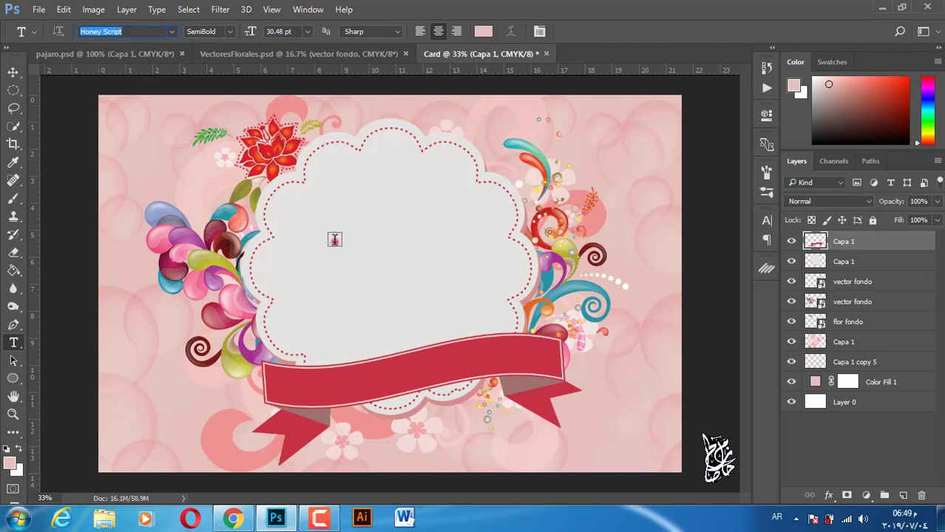
left_click(334, 239)
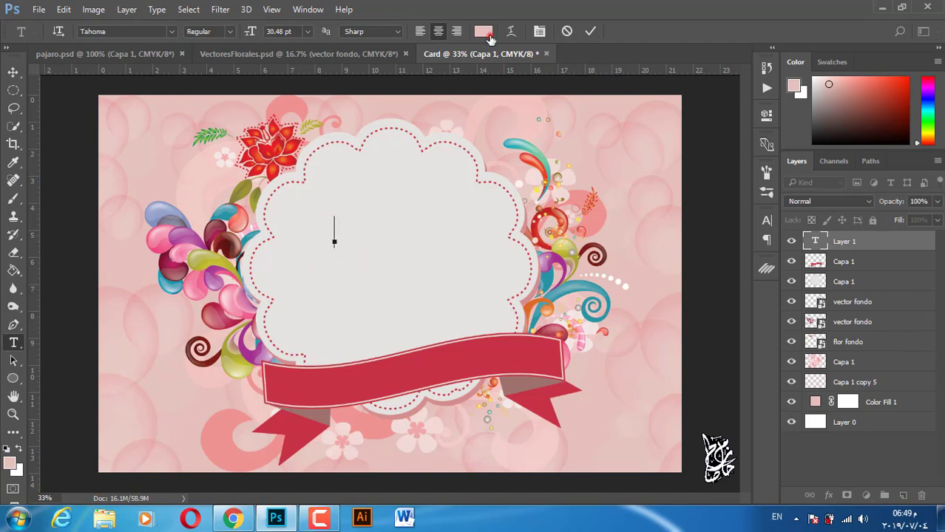
left_click(482, 31)
left_click_drag(534, 106, 515, 89)
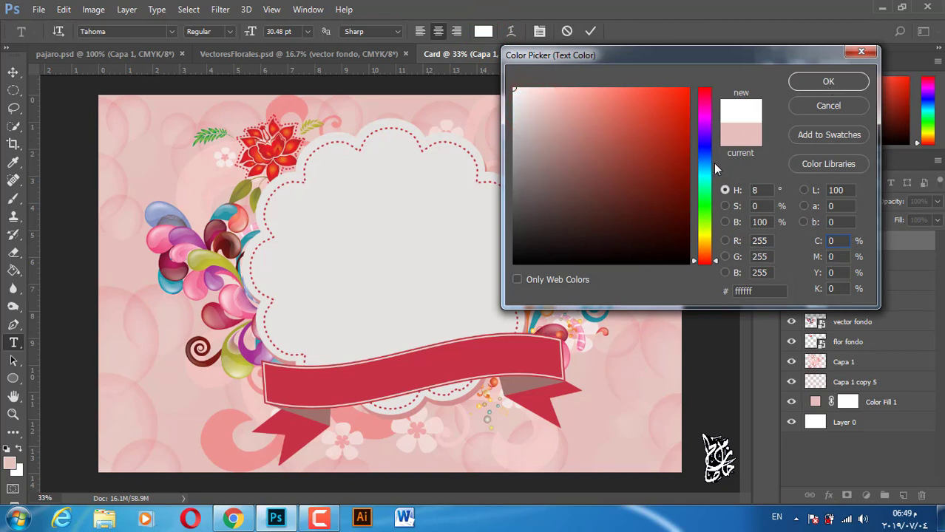
left_click(344, 378)
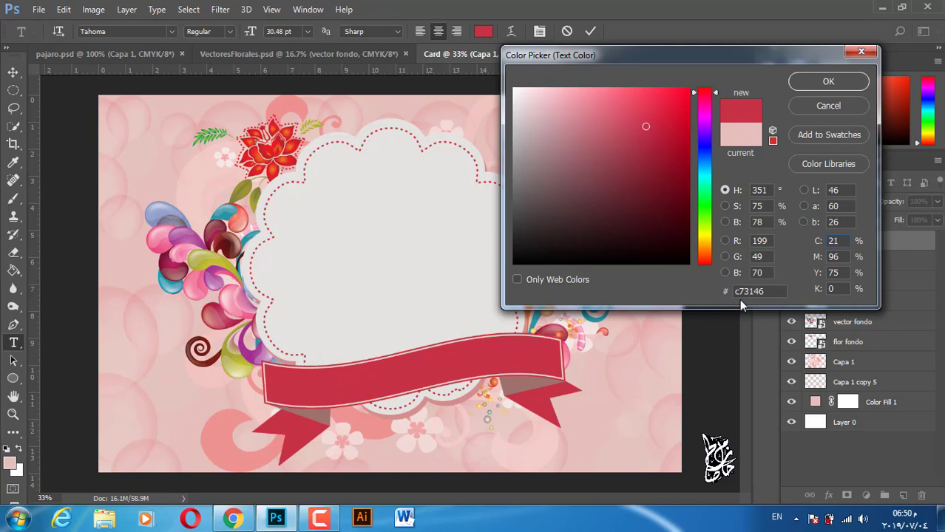
left_click(828, 82)
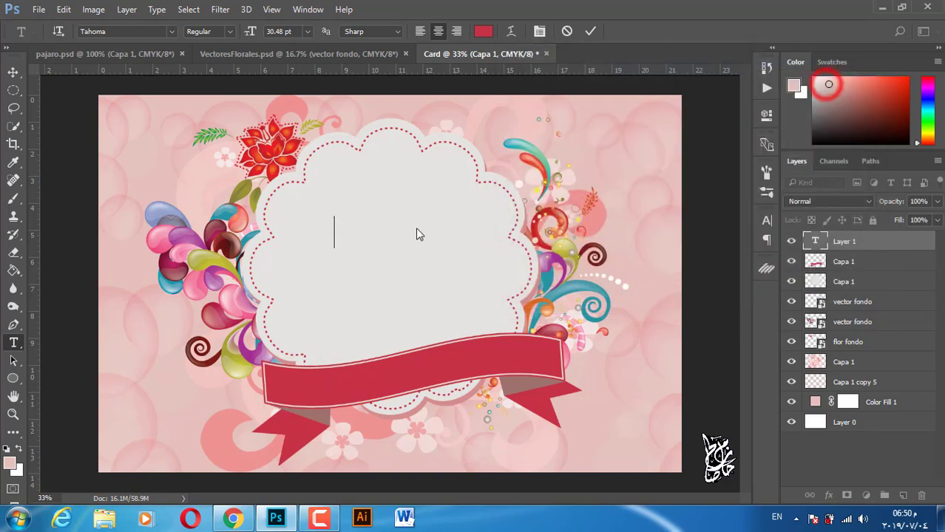
left_click(330, 239)
Step: Type 'Happy Birthday' and set it in the Honey Script Light font
type("Ha")
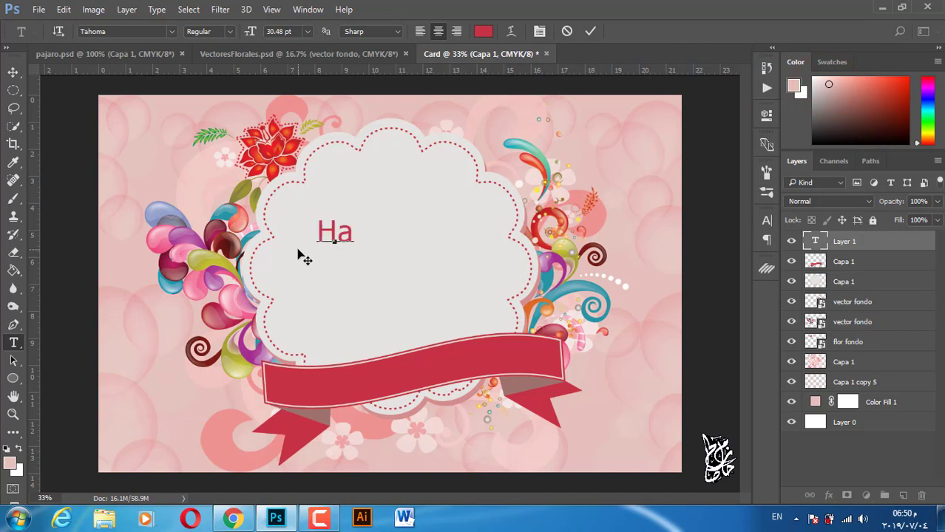
type("ppy")
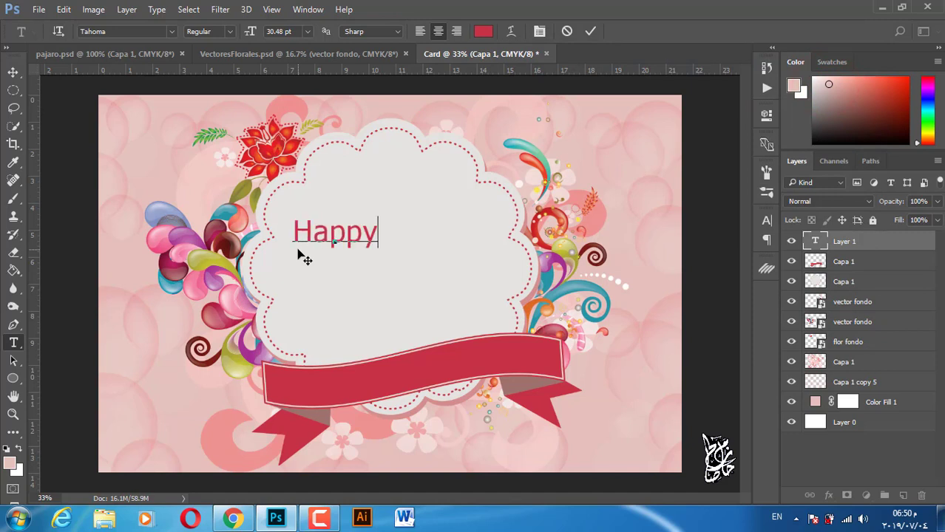
type(" Bir")
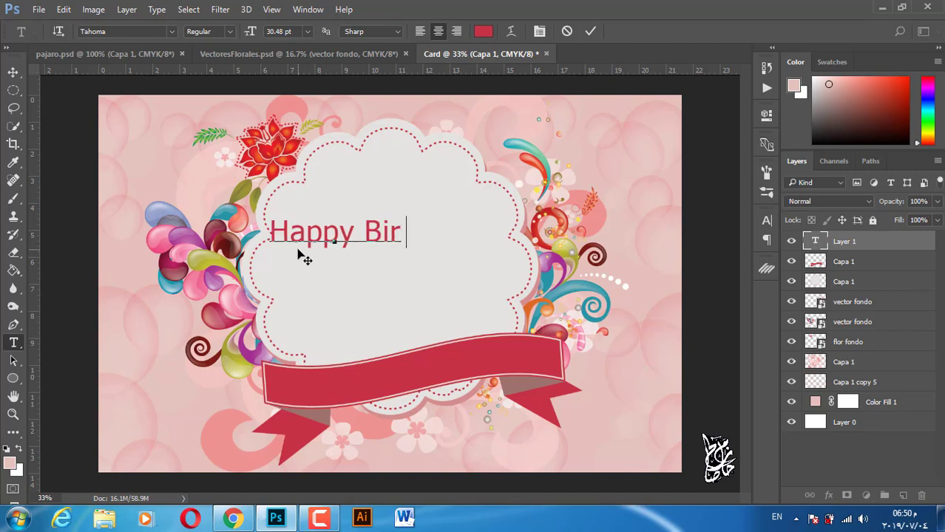
type("thday")
key("ctrl+a")
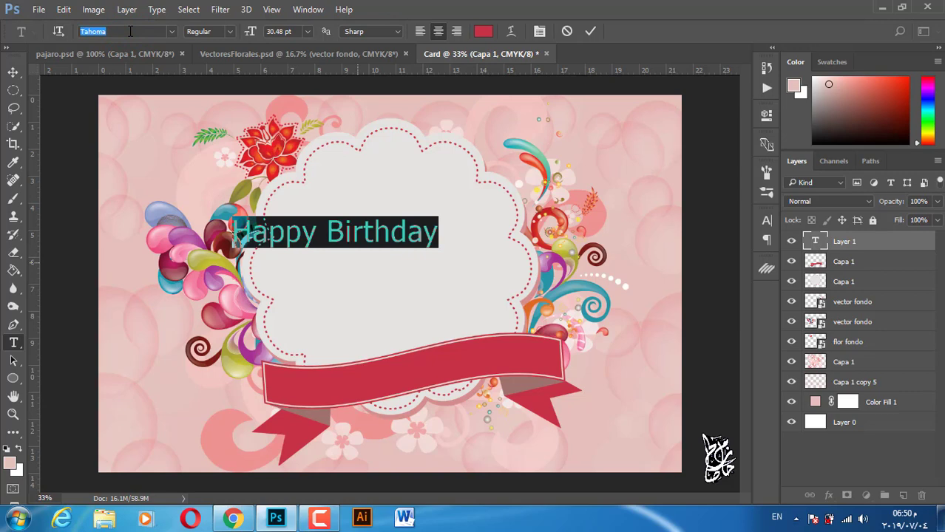
type("honey")
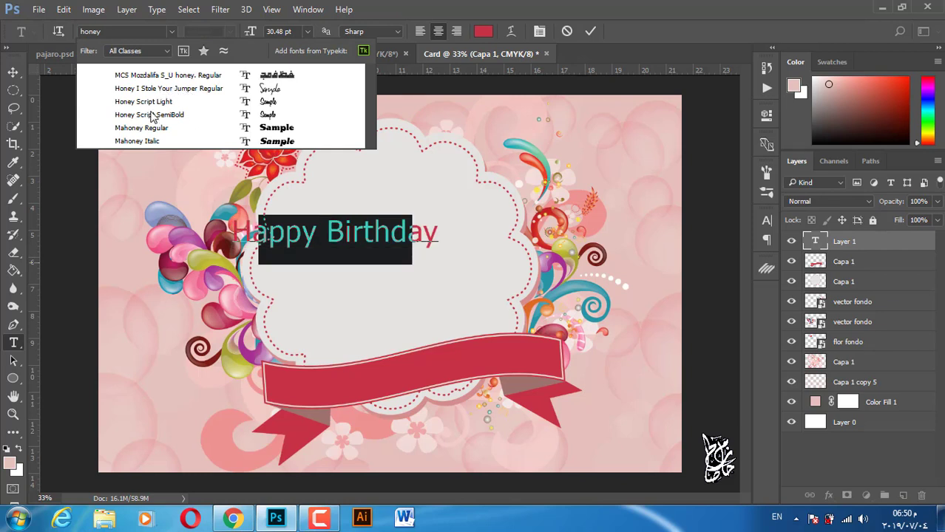
key("Down")
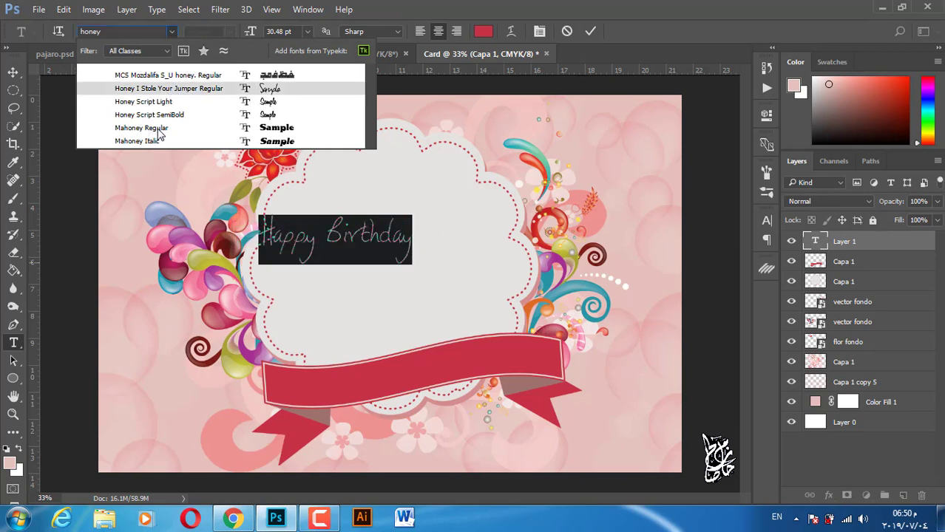
key("Down")
key("Down")
key("Down")
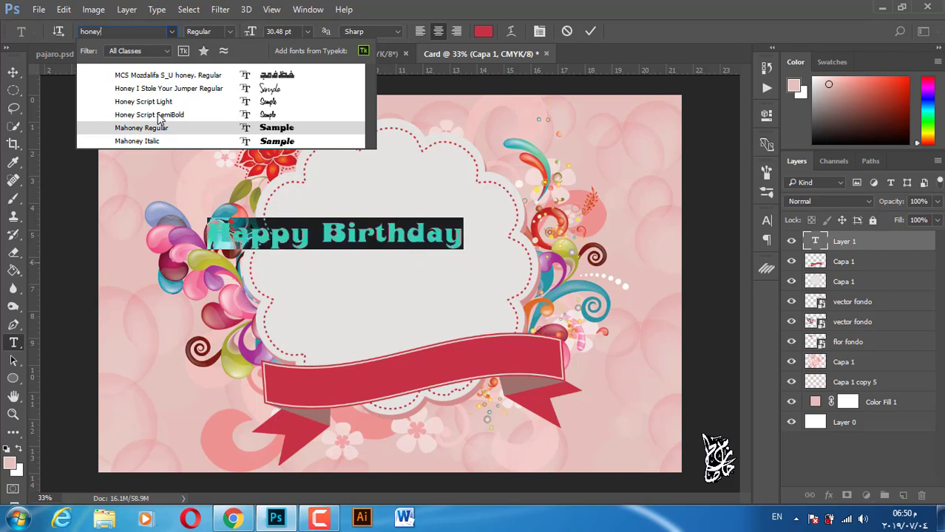
left_click(158, 115)
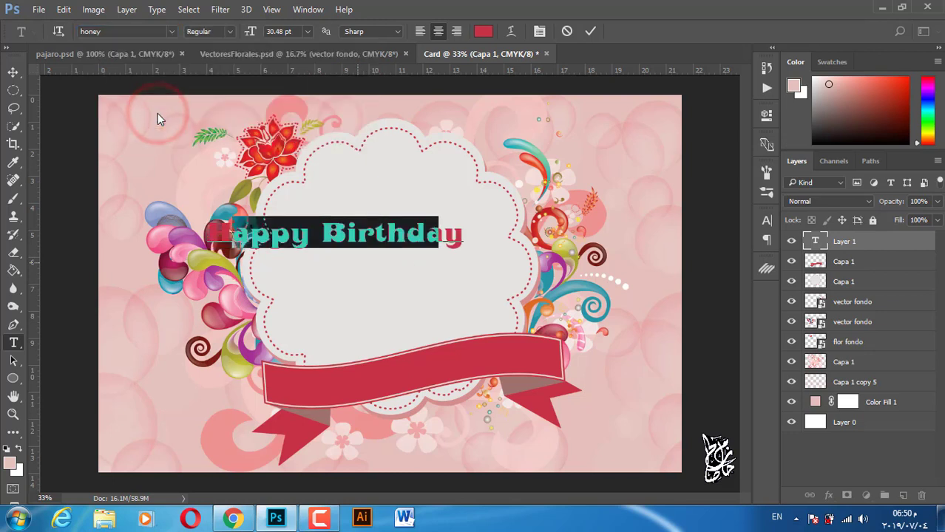
type("Honey Script")
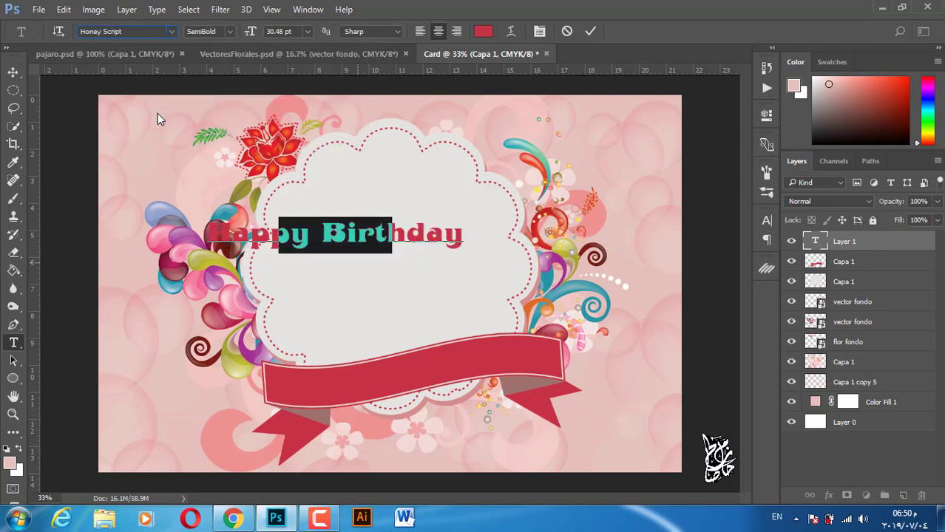
key("Return")
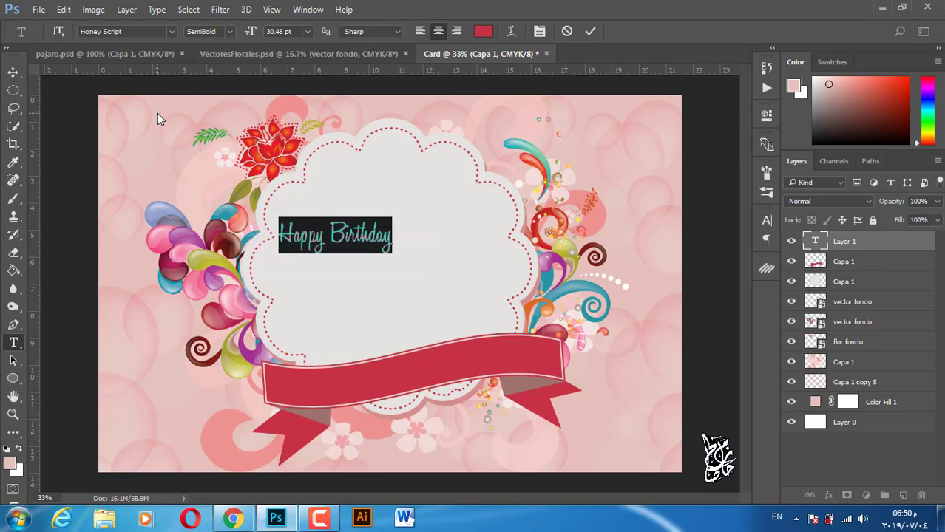
left_click(230, 34)
left_click(234, 45)
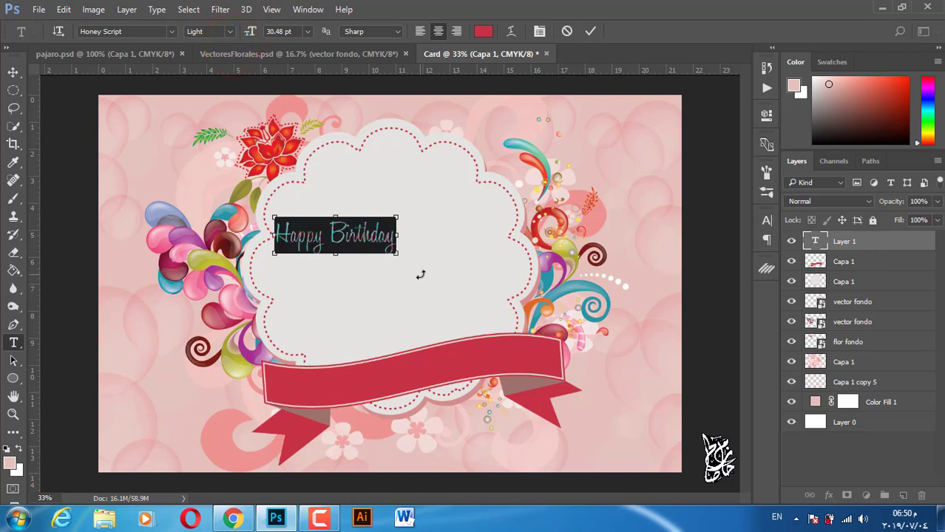
Step: Enlarge the Happy Birthday text to about 190% with a slight upward tilt
left_click(13, 72)
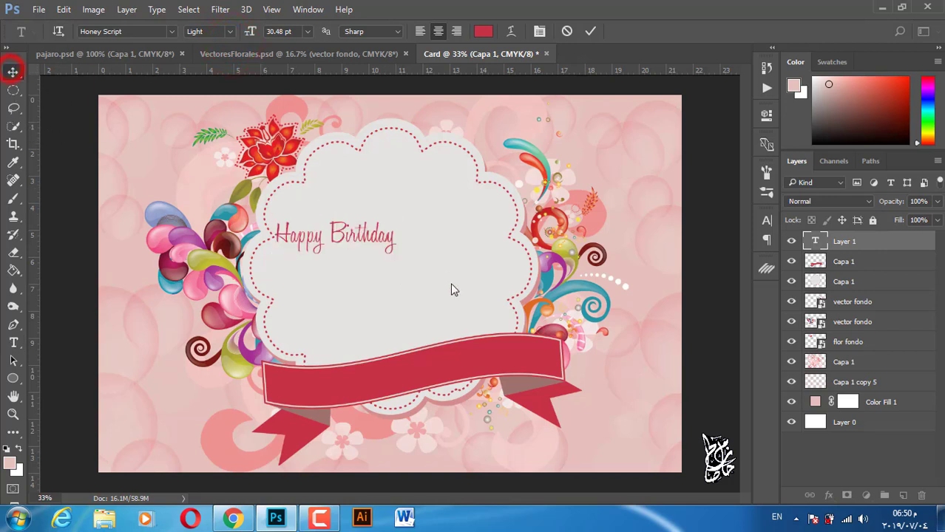
key("ctrl+t")
mouse_move(397, 217)
left_mouse_down()
mouse_move(514, 173)
mouse_move(470, 250)
left_mouse_up()
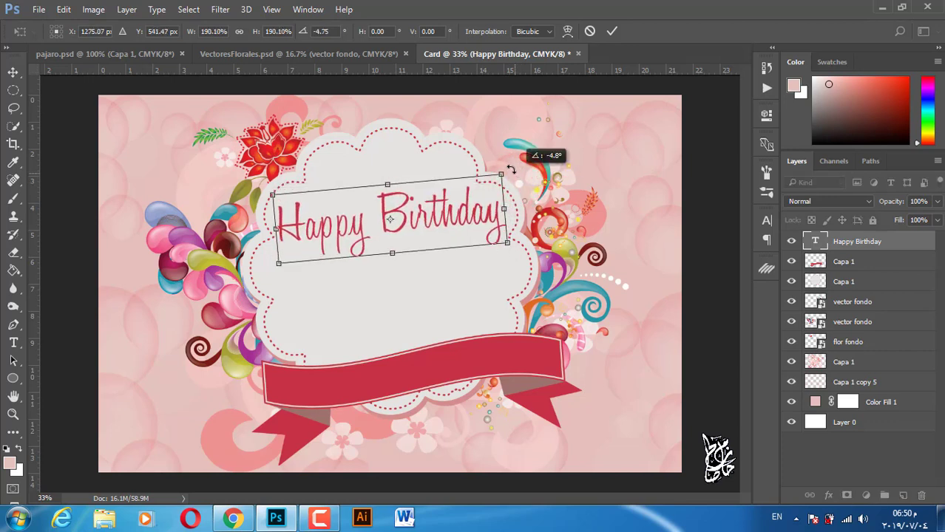
double_click(452, 220)
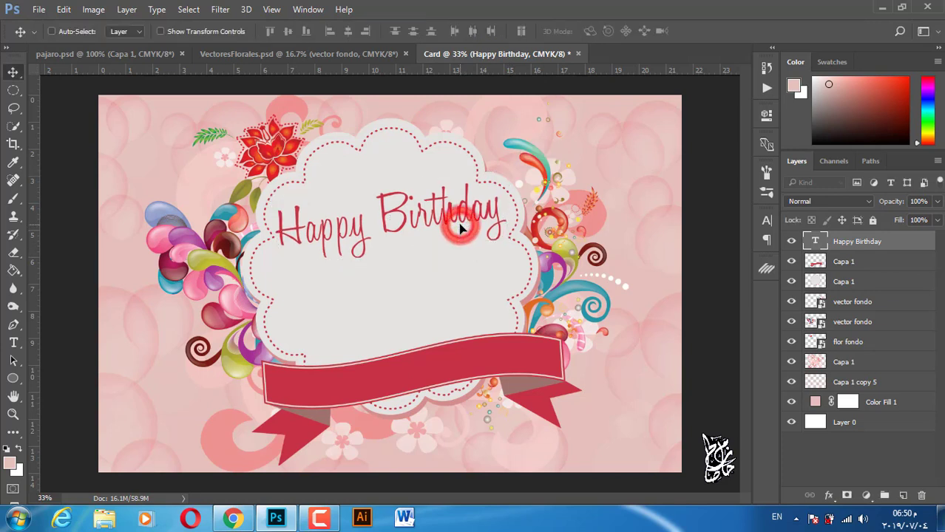
Step: Add a white 10 px Stroke layer style to the Happy Birthday text
double_click(909, 241)
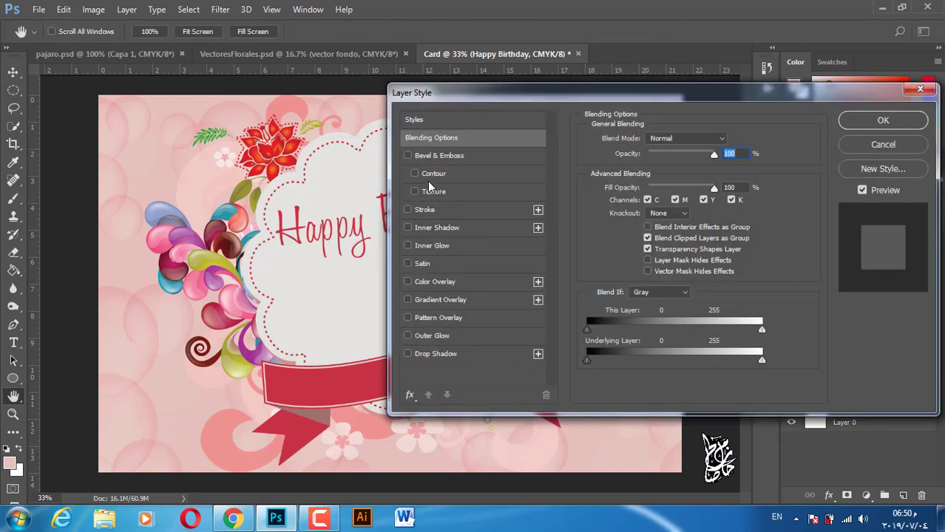
left_click(427, 210)
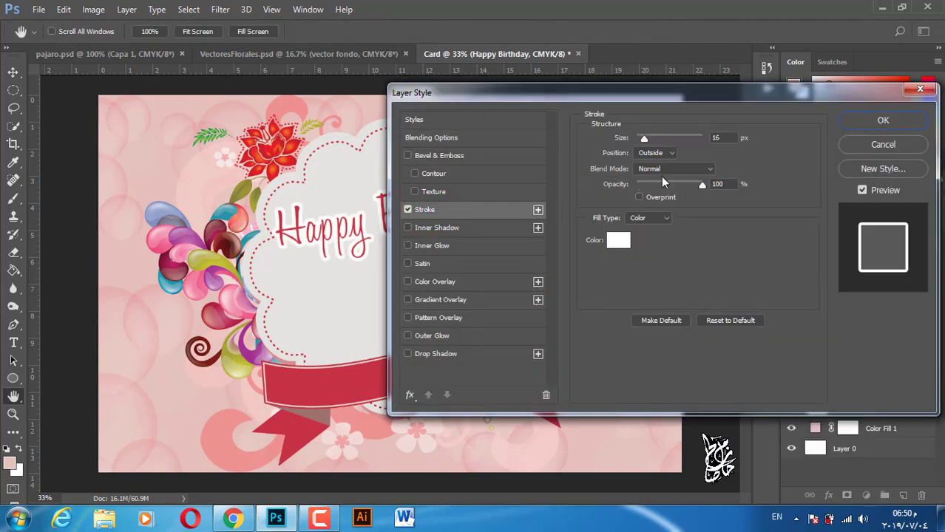
left_click(623, 246)
left_click(843, 80)
left_click_drag(680, 91, 750, 117)
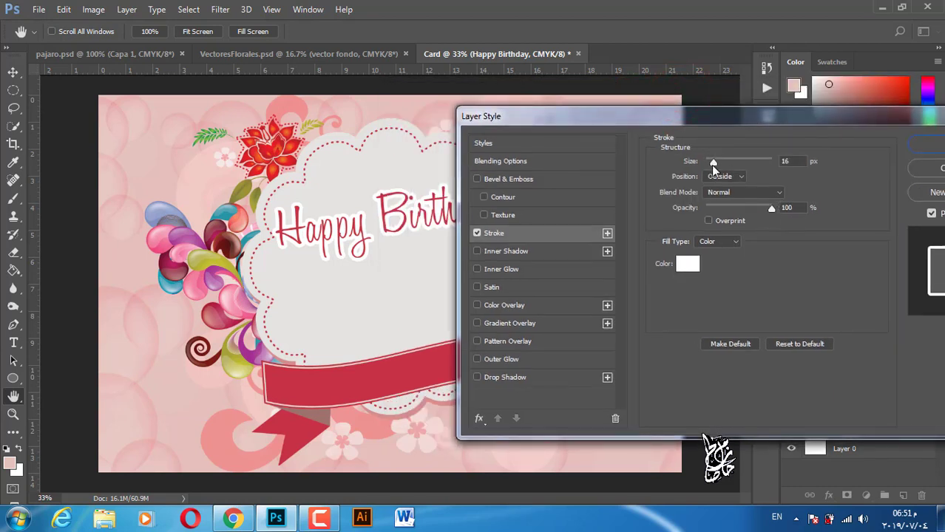
left_click_drag(710, 165, 709, 165)
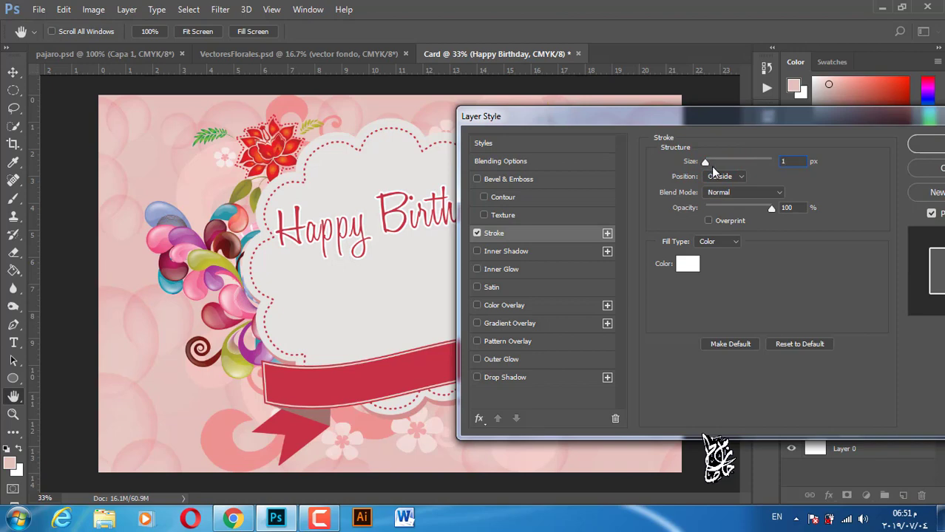
type("10")
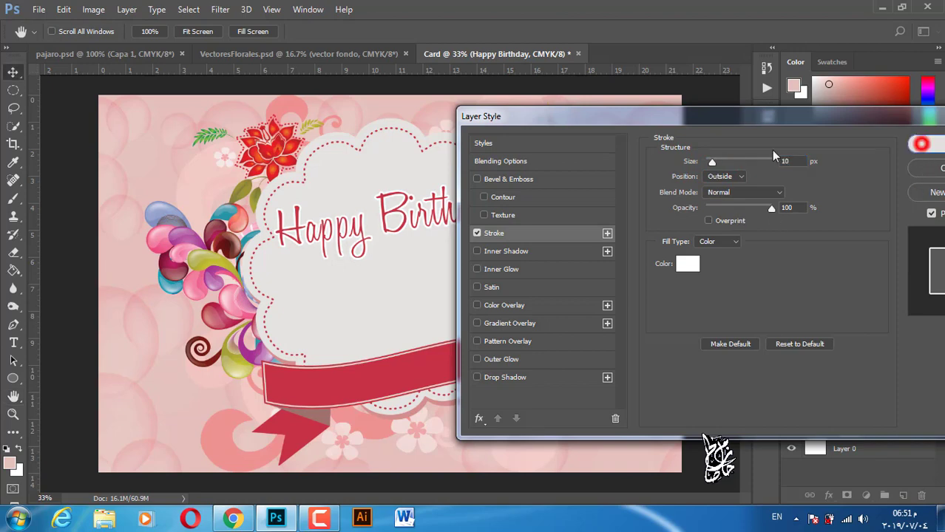
left_click(924, 146)
scroll(395, 244, "up", 1)
scroll(395, 209, "up", 1)
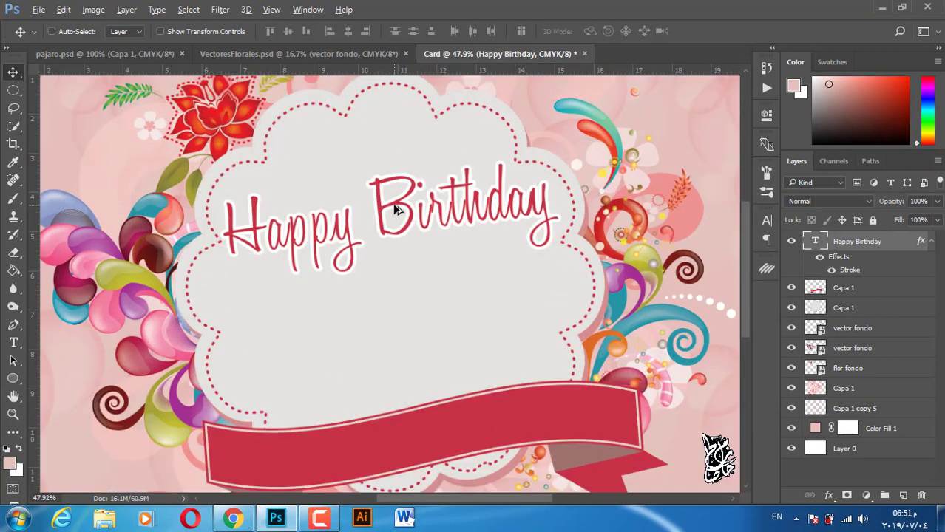
Step: Type the recipient's name below Happy Birthday, then enlarge and tilt it
left_click(14, 342)
left_click(390, 340)
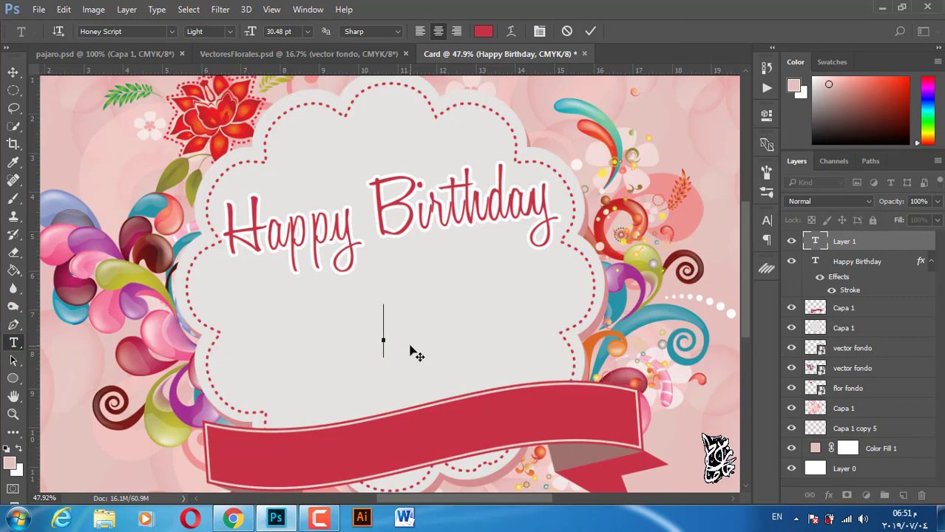
type("Hazem")
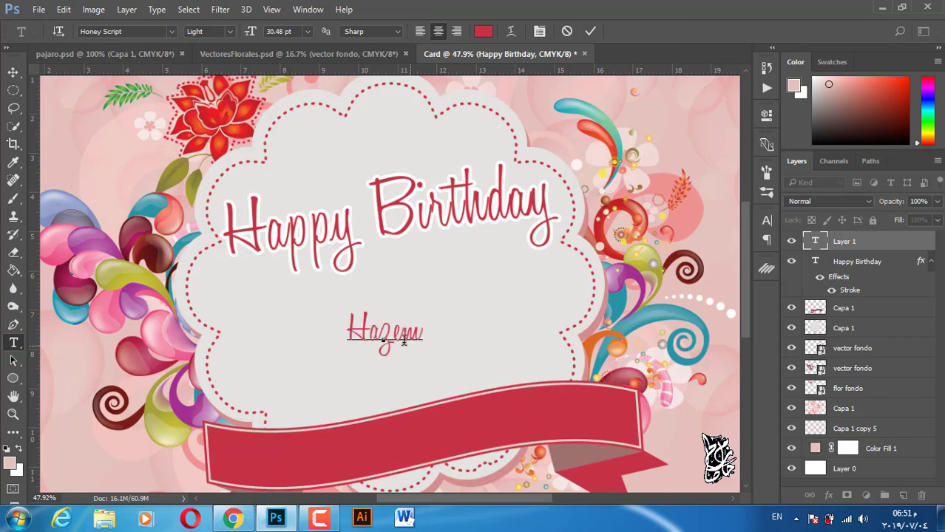
left_click(14, 72)
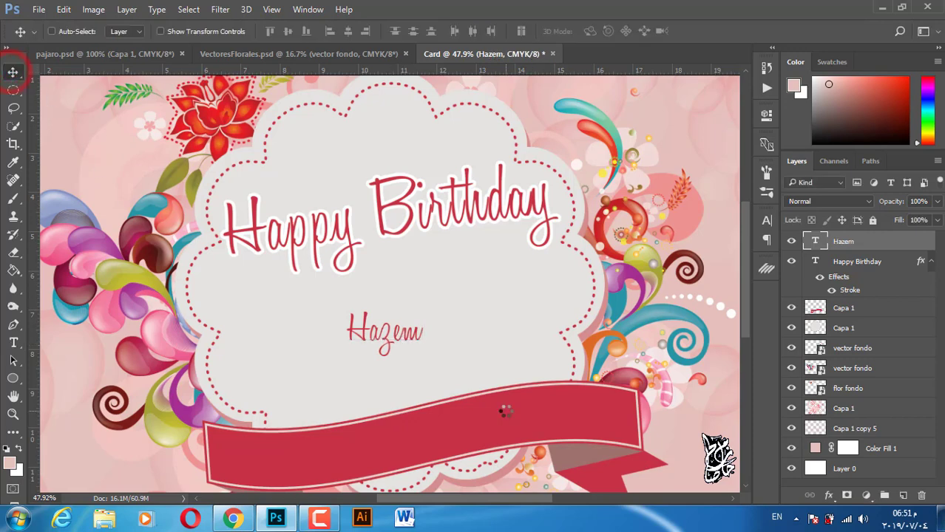
key("ctrl+t")
mouse_move(424, 359)
left_mouse_down()
mouse_move(576, 419)
mouse_move(501, 354)
left_mouse_up()
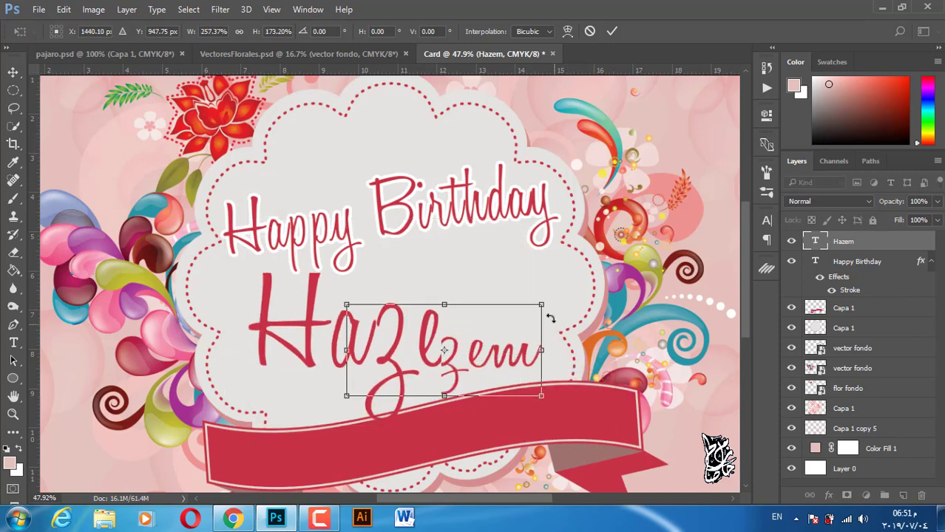
left_click_drag(542, 303, 551, 281)
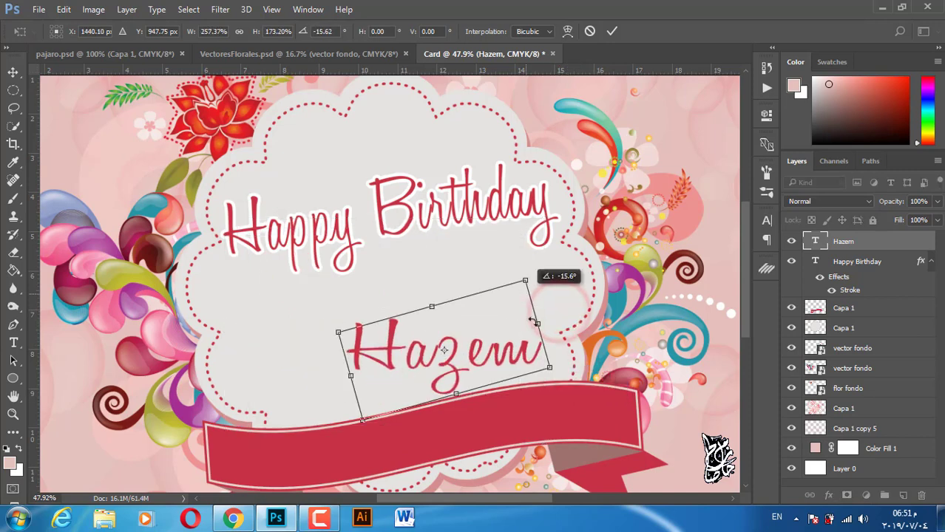
double_click(509, 360)
Step: Redo the name's transform at about 315% with a slight counterclockwise rotation
key("ctrl+z")
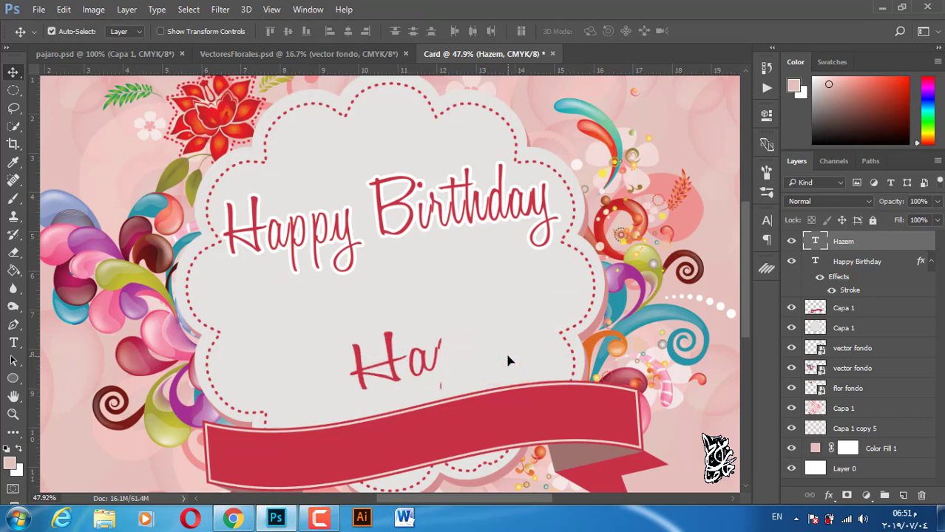
key("ctrl+t")
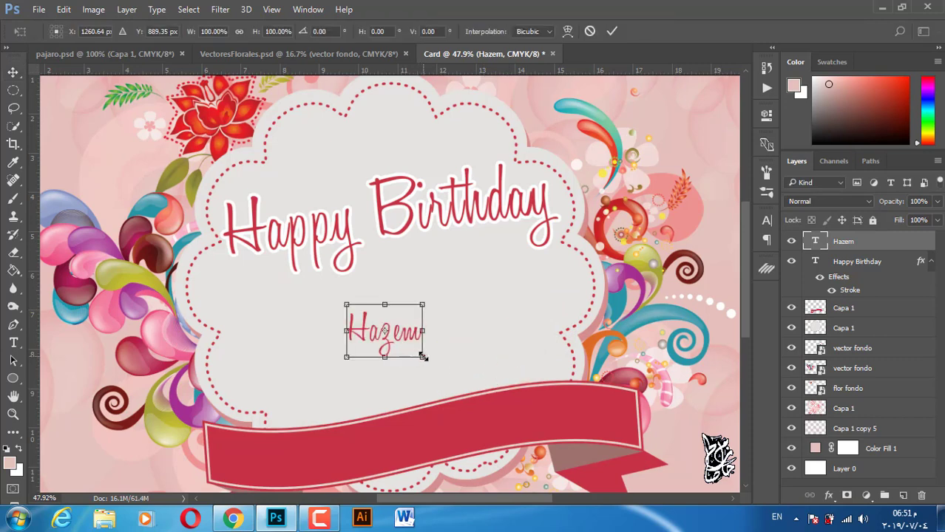
left_click_drag(423, 357, 547, 392)
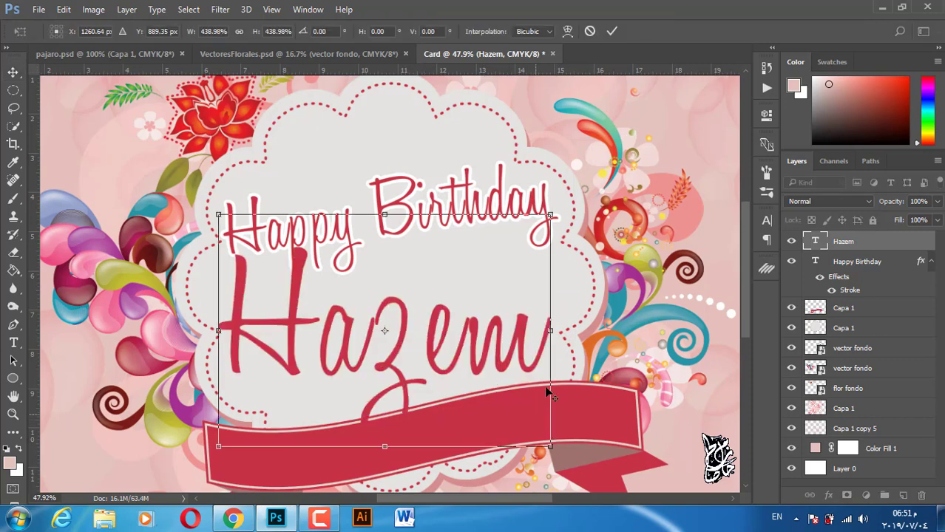
left_click_drag(551, 214, 503, 249)
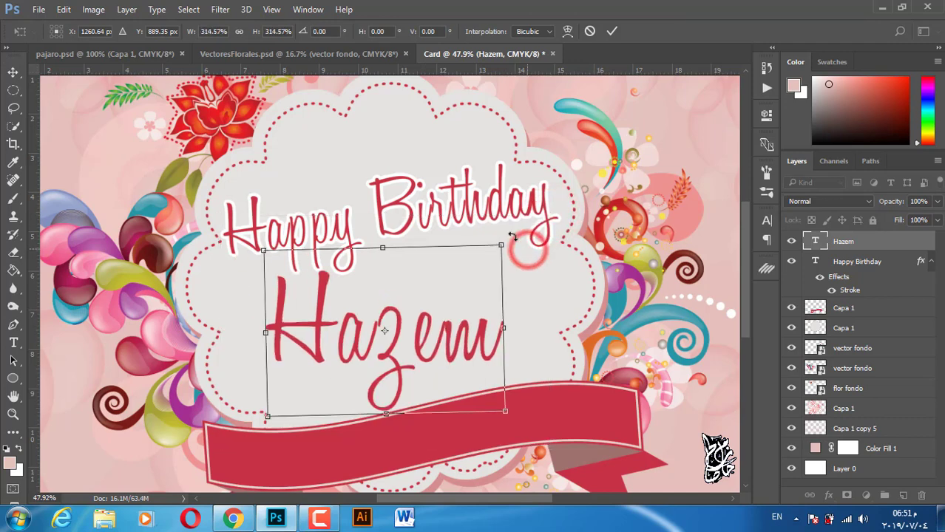
left_click_drag(526, 249, 477, 280)
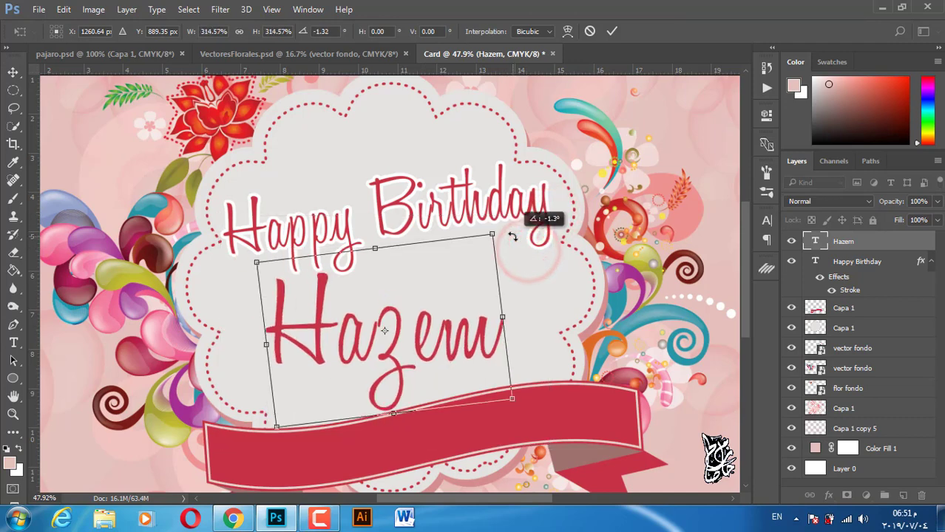
double_click(403, 280)
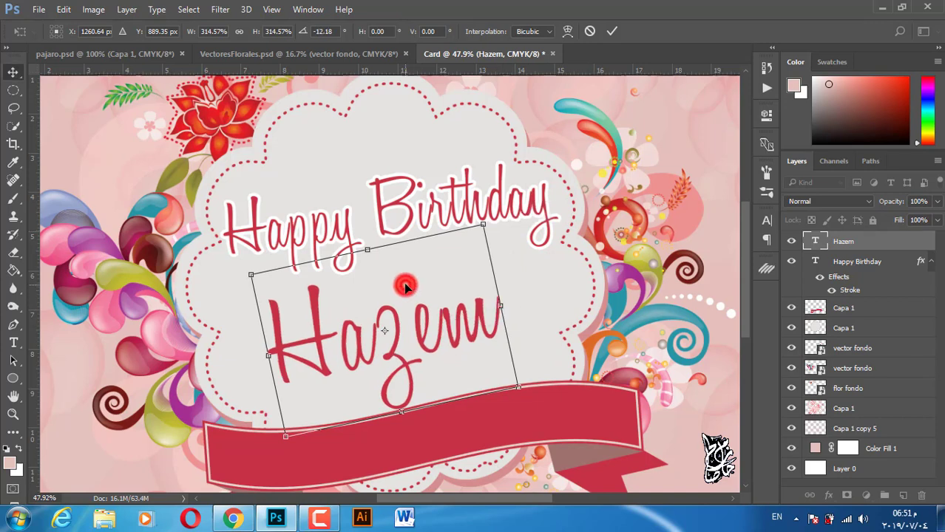
left_click(13, 343)
Step: Change the name's font style to SemiBold
left_click(231, 31)
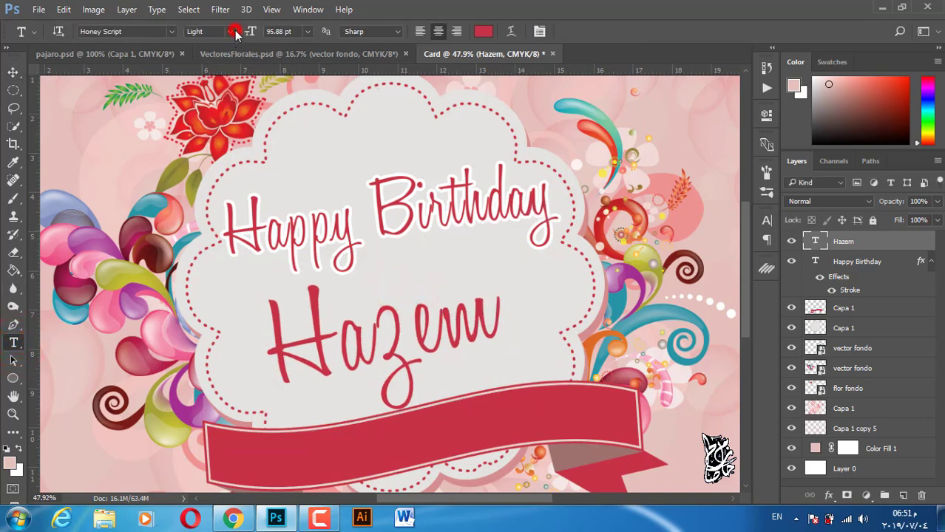
left_click(225, 55)
left_click(13, 72)
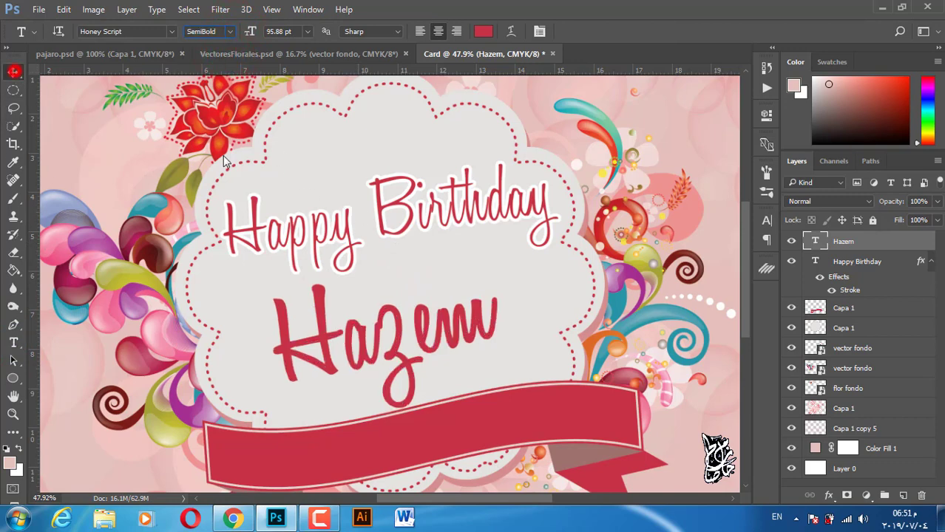
Step: Resize the name to about 107%, tilt it about 6° and raise it; nudge both titles down
key("ctrl+t")
left_click_drag(515, 223, 553, 194)
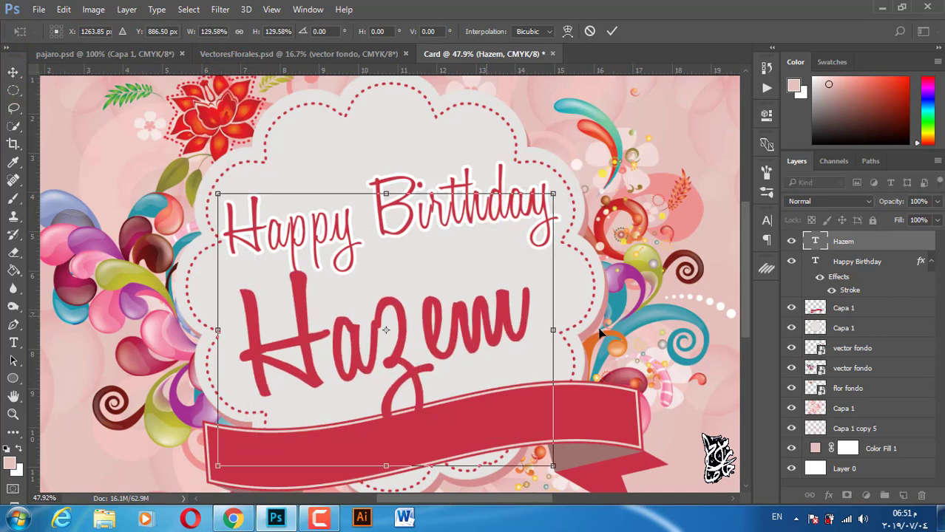
left_click_drag(595, 337, 614, 314)
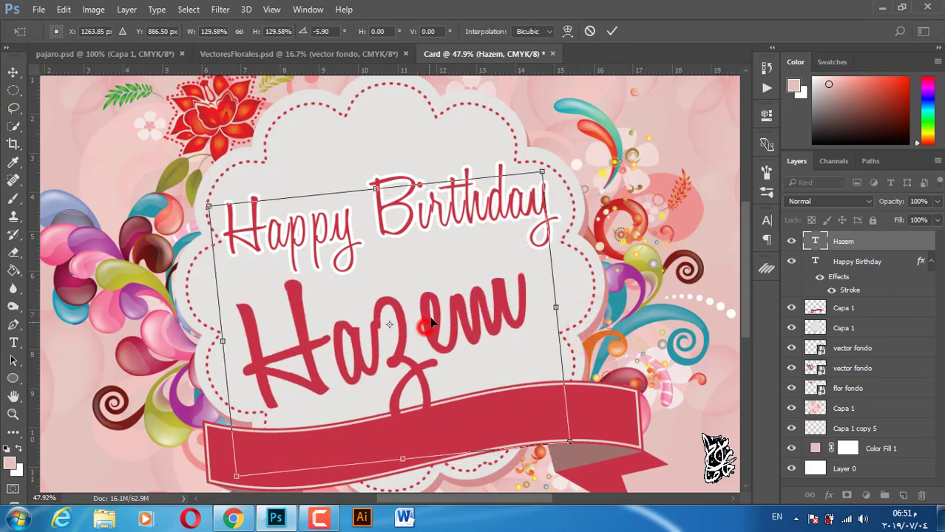
left_click_drag(415, 334, 421, 321)
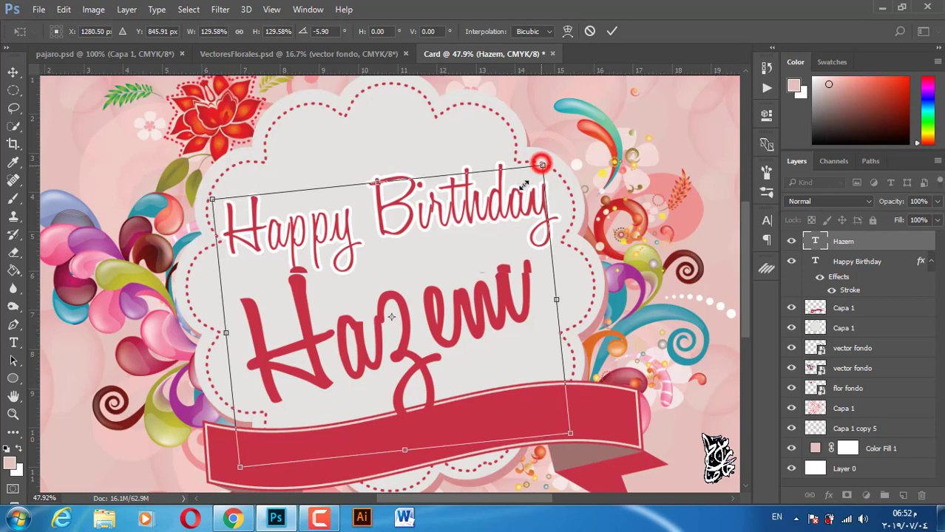
left_click_drag(542, 162, 516, 190)
key("Return")
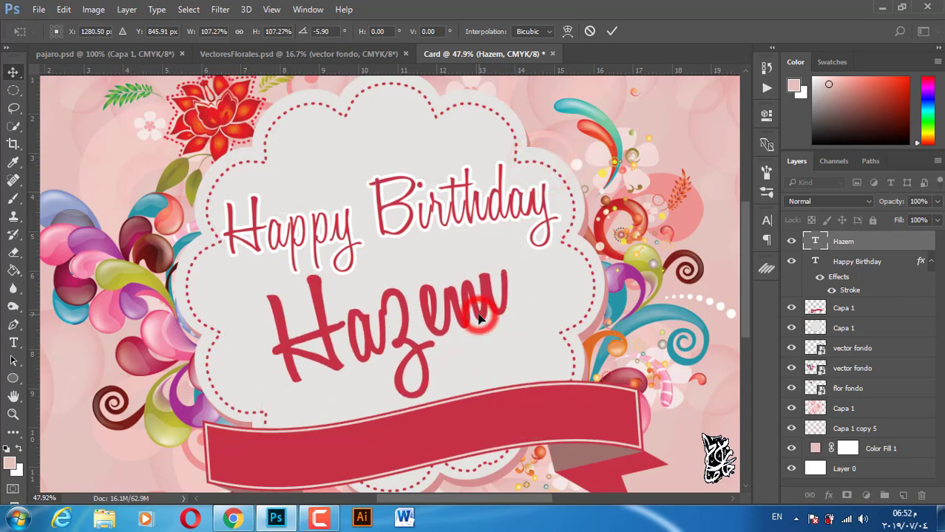
left_click(878, 263, "shift")
left_click_drag(419, 222, 421, 229)
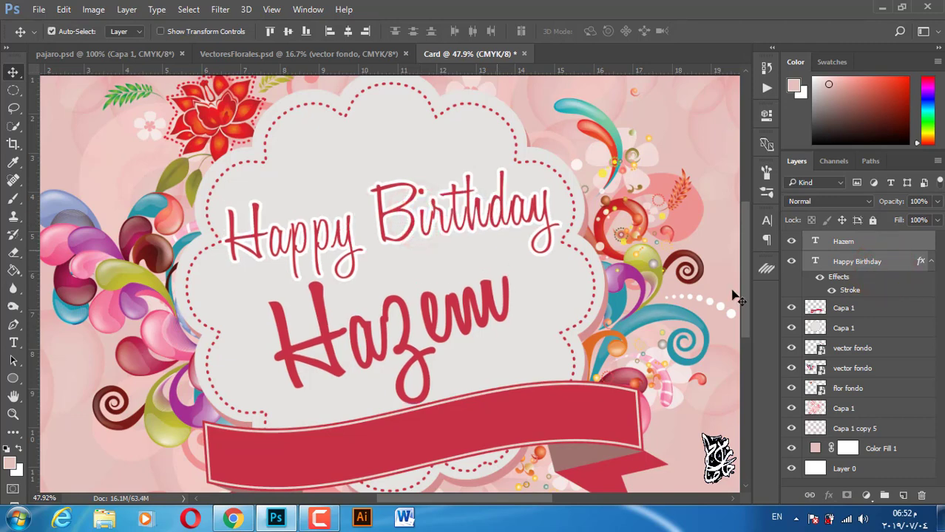
Step: Copy Happy Birthday's white stroke onto the name and thicken it to 18 px
key("ctrl+z")
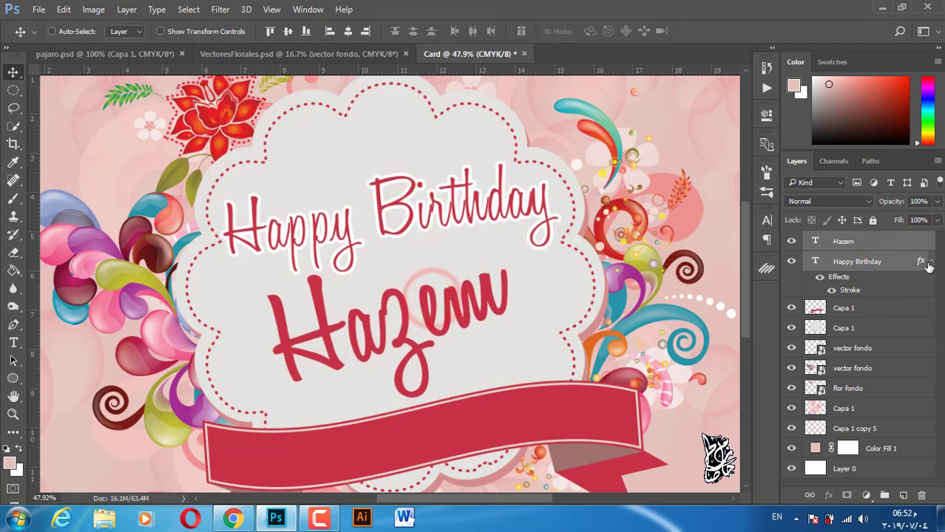
left_click(922, 264)
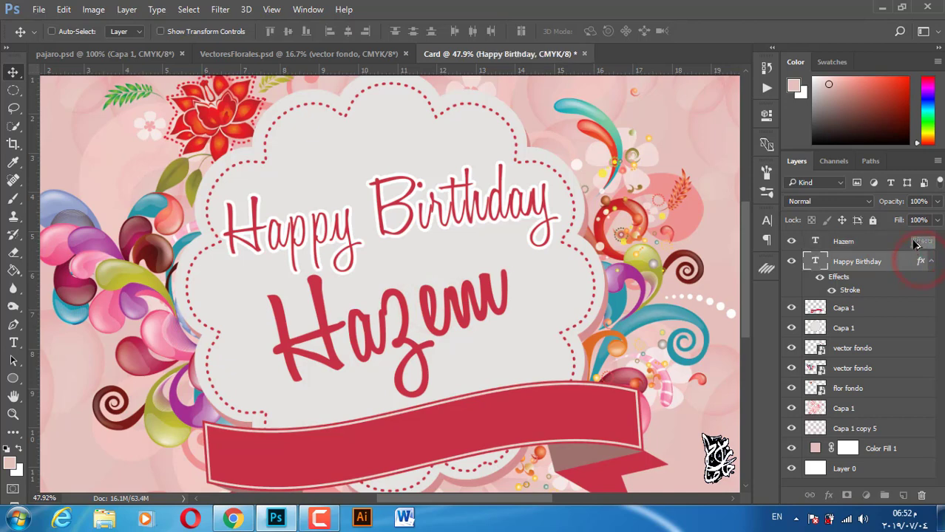
left_click_drag(922, 264, 916, 242)
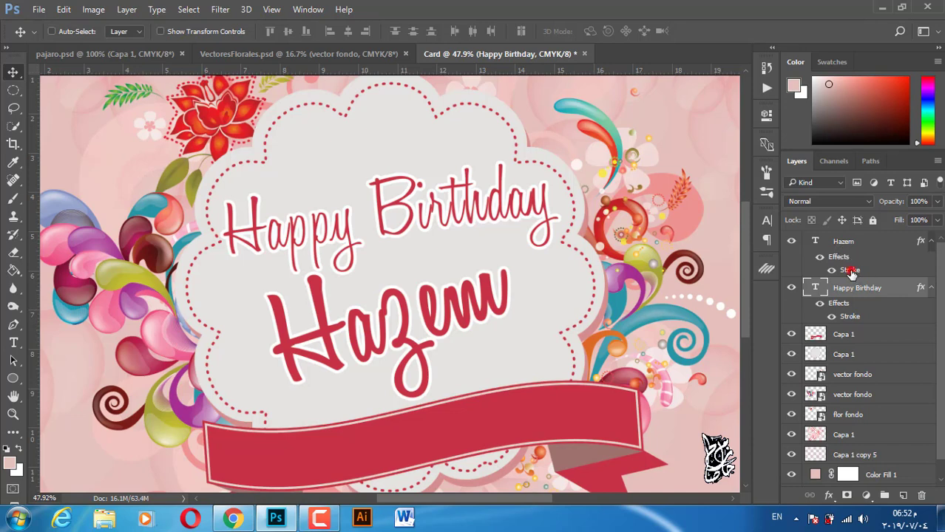
double_click(850, 271)
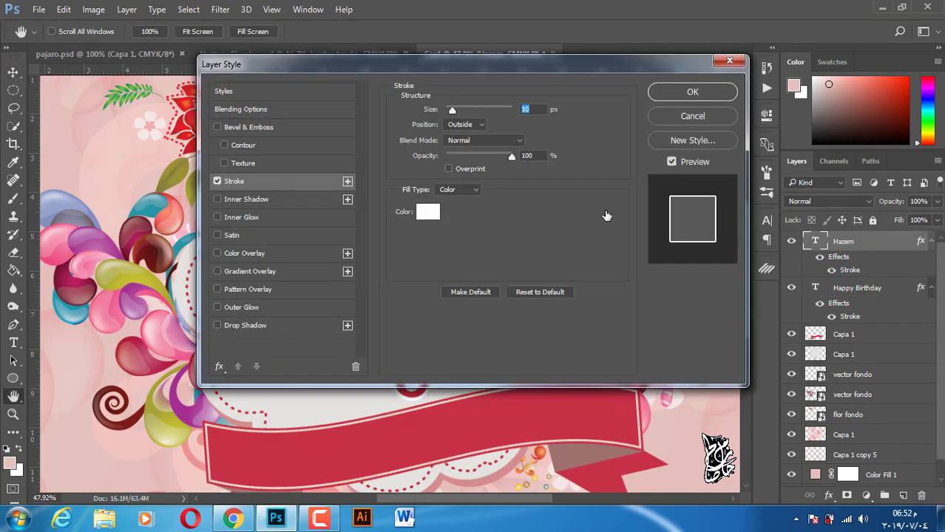
left_click_drag(507, 89, 723, 122)
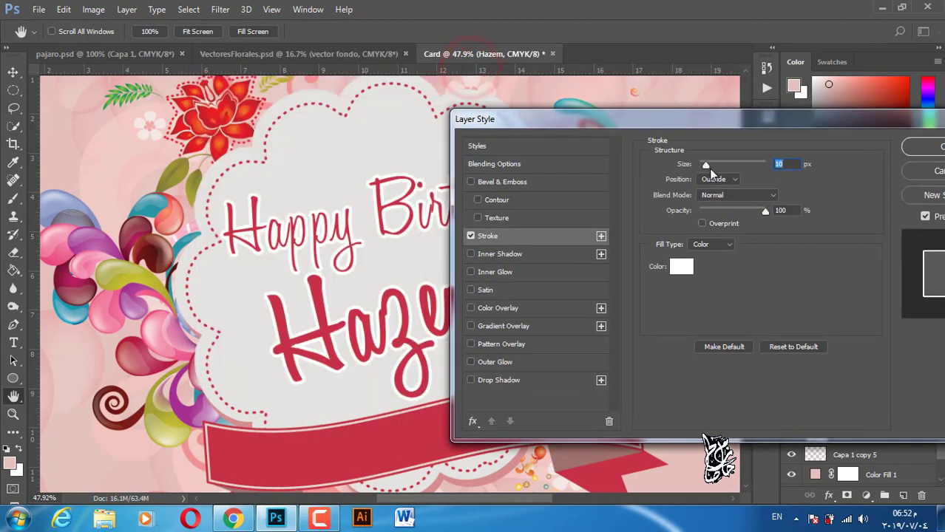
left_click_drag(705, 166, 708, 166)
left_click(927, 148)
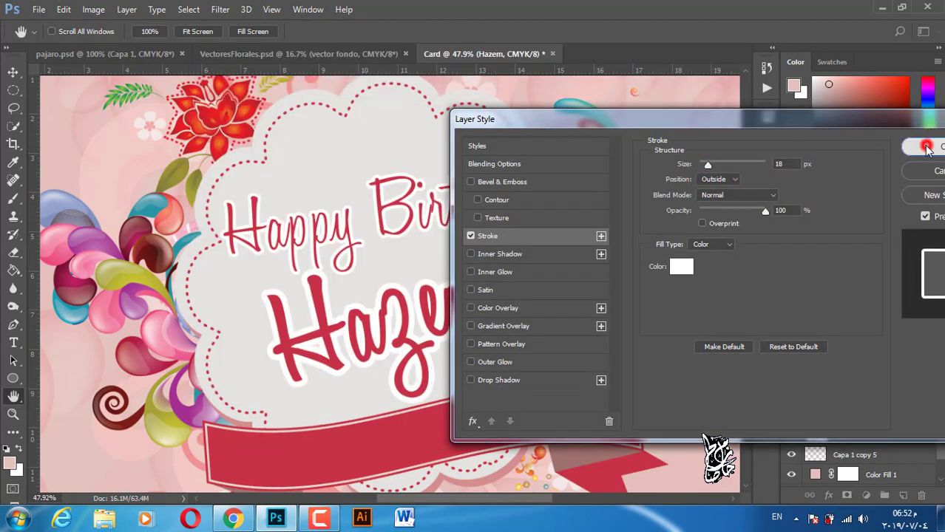
scroll(517, 273, "down", 2)
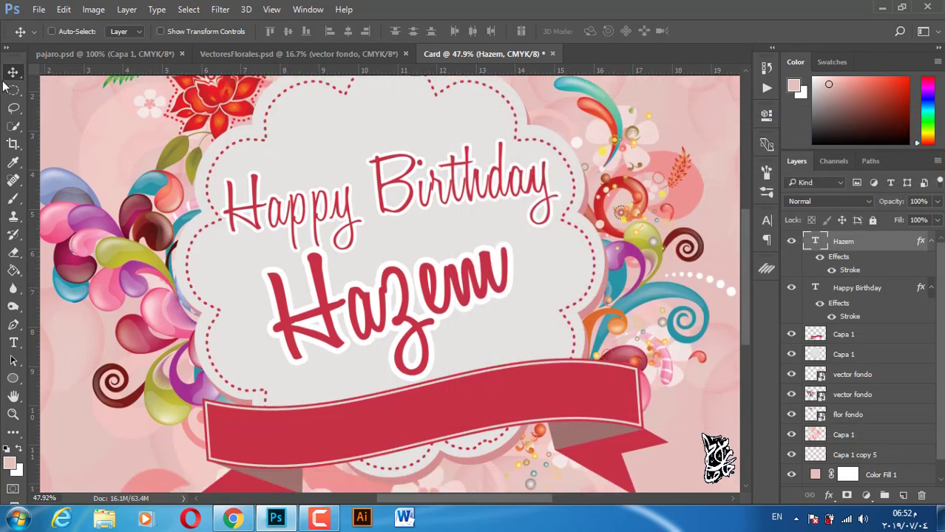
scroll(392, 225, "down", 1)
scroll(395, 229, "down", 1)
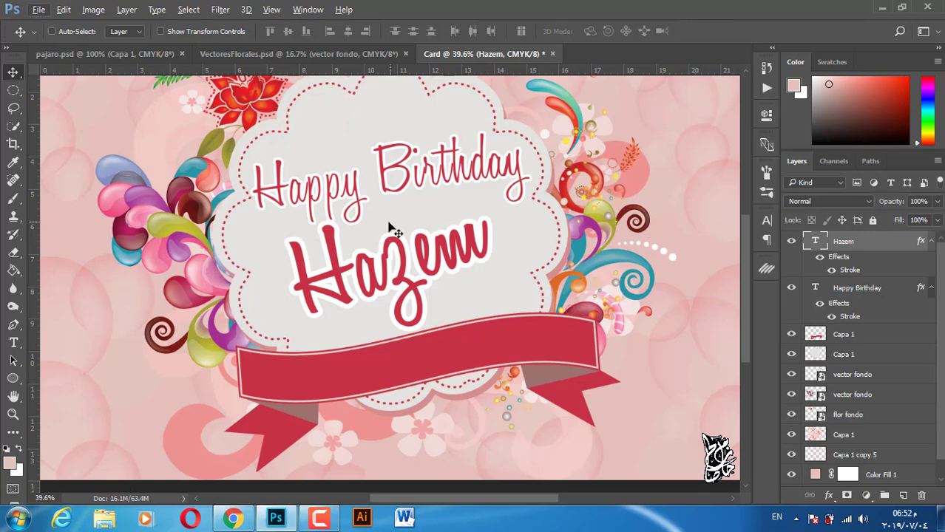
Step: Add 'Wish You enjoy it to the max of joy' on the ribbon with the copied white stroke
left_click(13, 342)
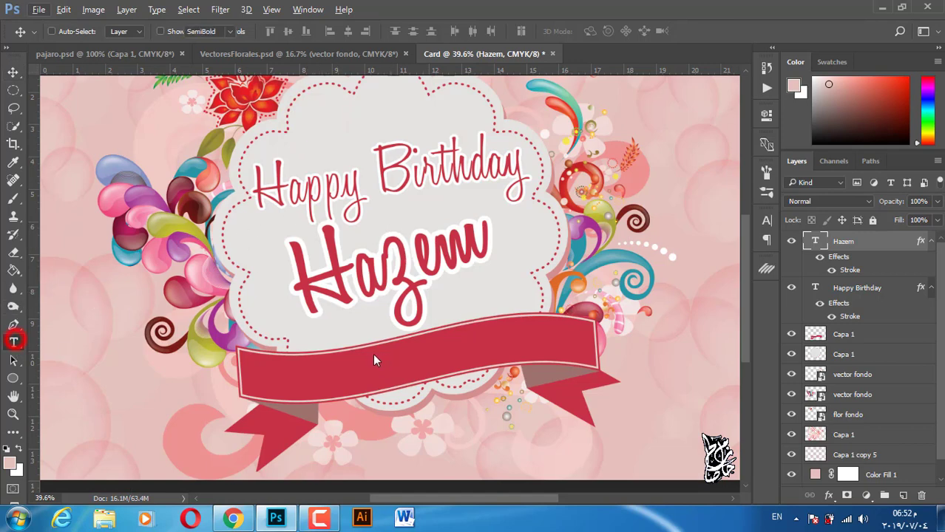
left_click(351, 369)
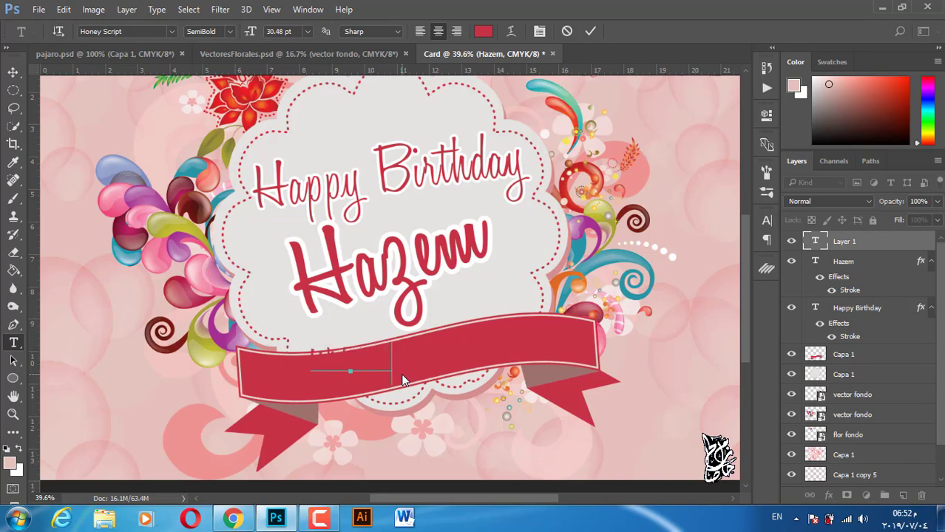
type("a")
type("es")
type("a")
type("s")
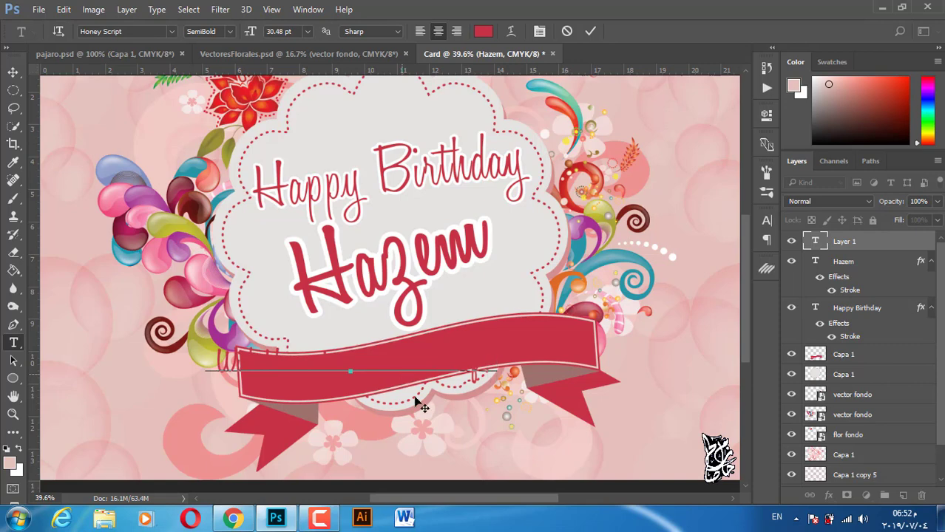
type("y")
left_click(12, 72)
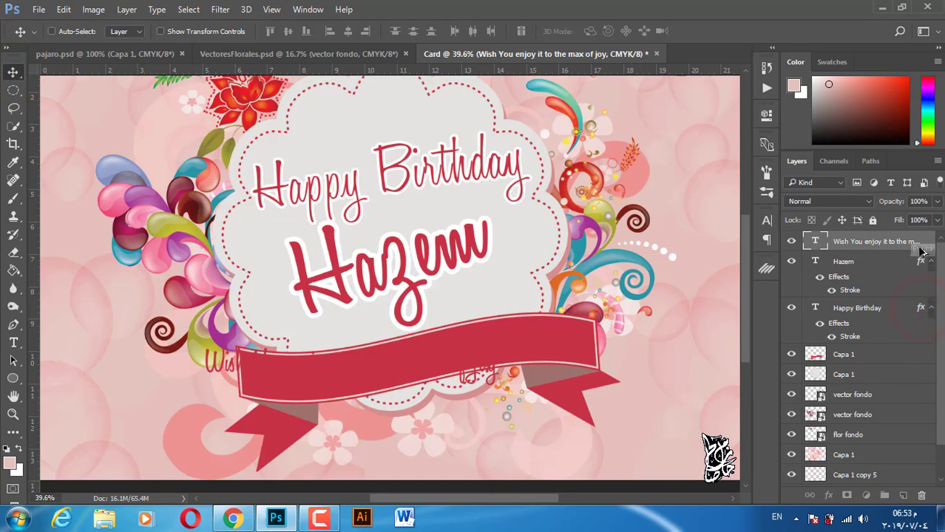
left_click_drag(920, 246, 920, 246)
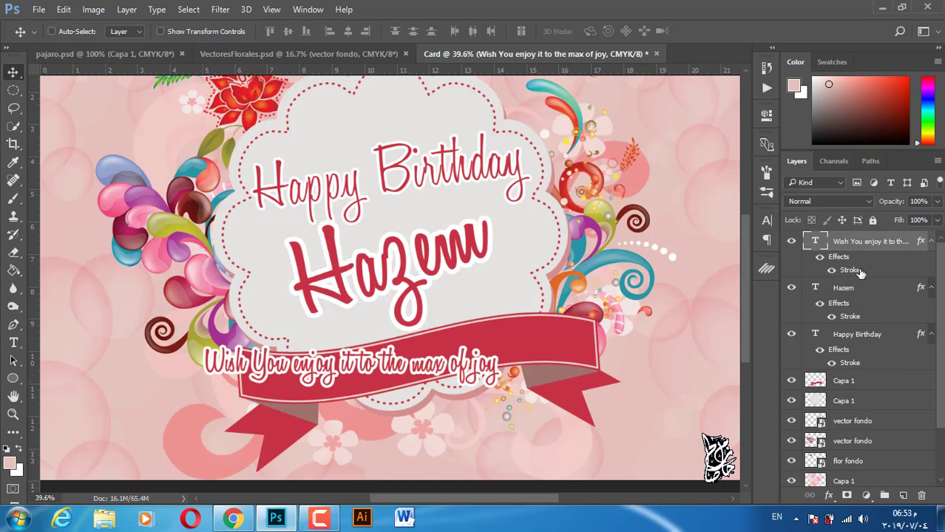
Step: Accept the wish text's stroke settings and move the text right to centre it on the ribbon
key("h")
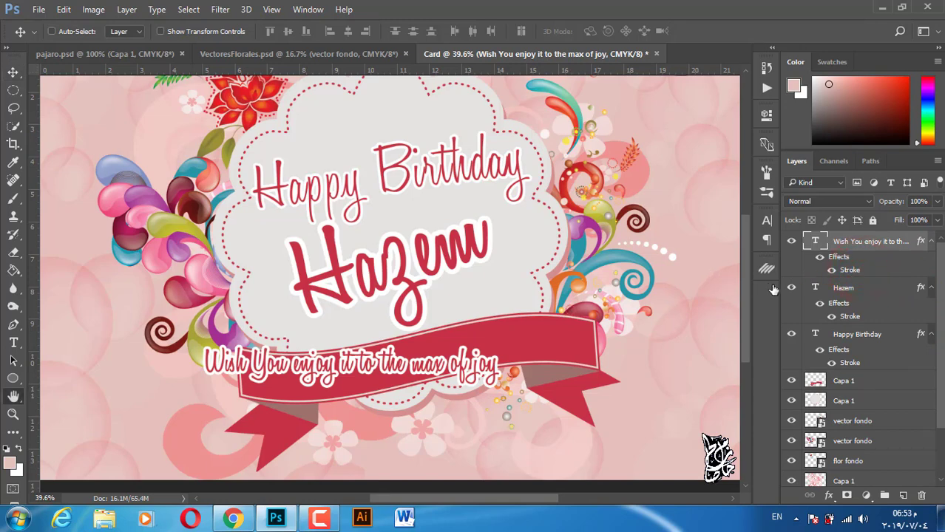
double_click(849, 270)
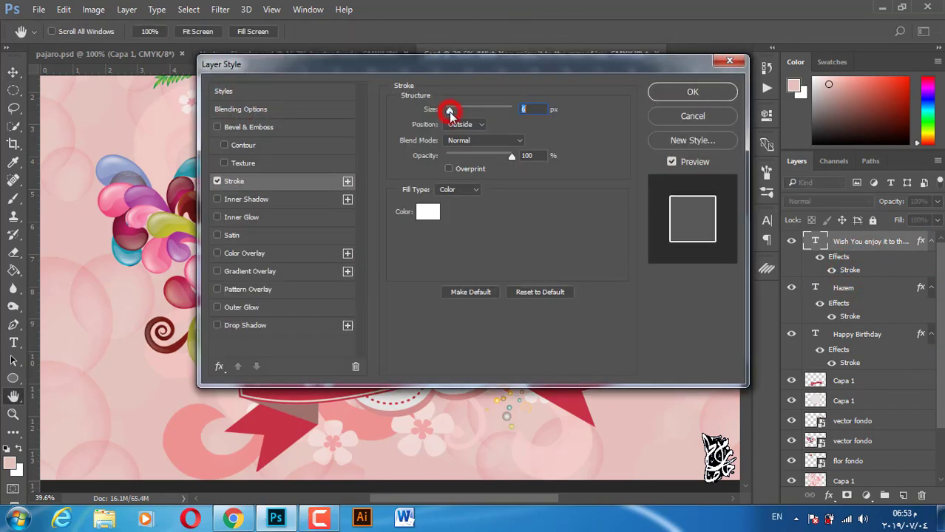
left_click_drag(308, 65, 473, 53)
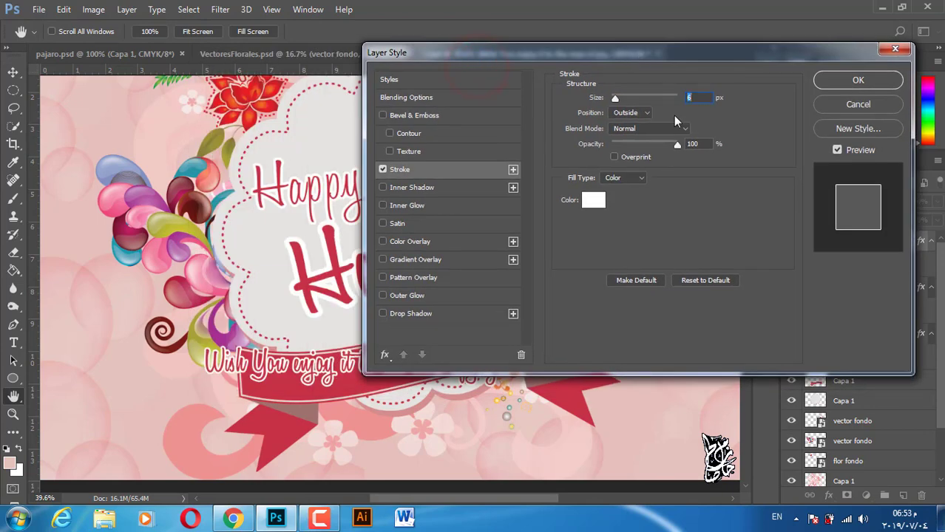
left_click(857, 80)
key("v")
mouse_move(484, 370)
left_mouse_down()
mouse_move(553, 348)
mouse_move(543, 366)
left_mouse_up()
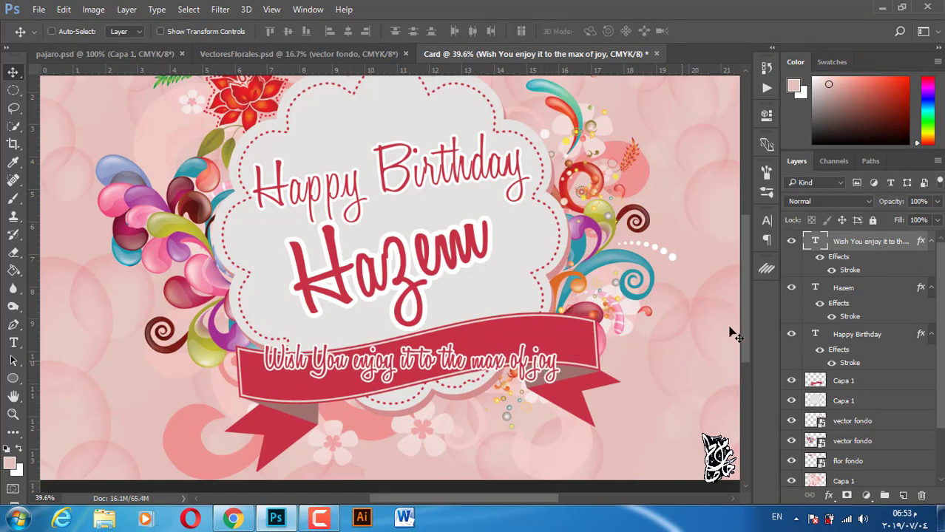
Step: Replace the capital Y in 'You' with a lowercase y and commit the text edit
double_click(815, 243)
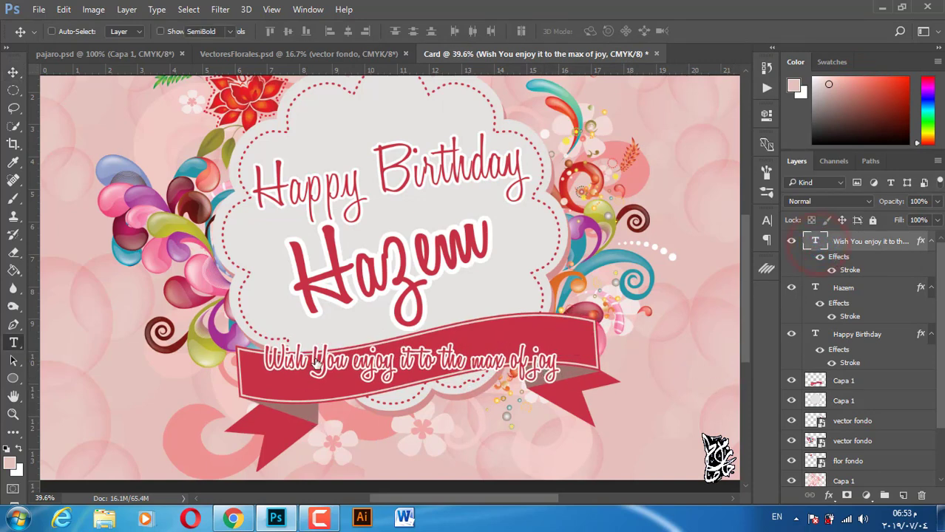
left_click_drag(311, 360, 328, 360)
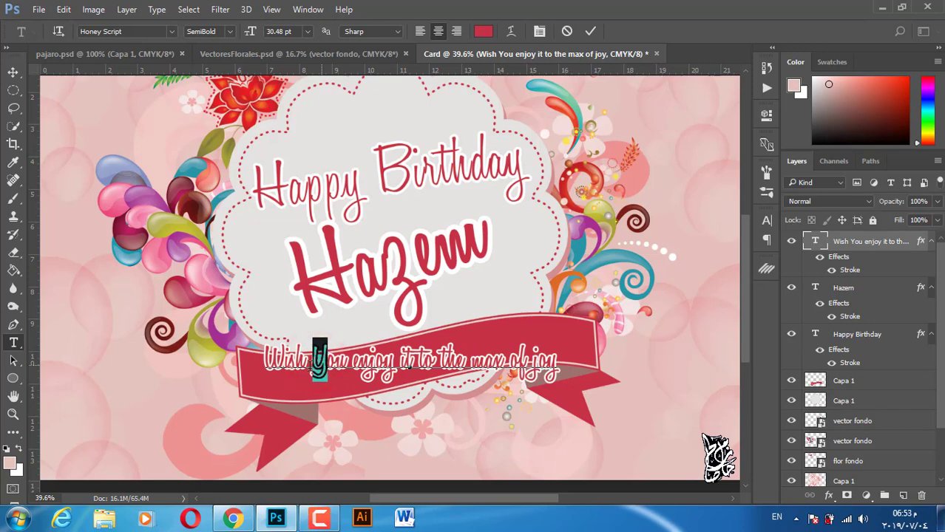
key("Right")
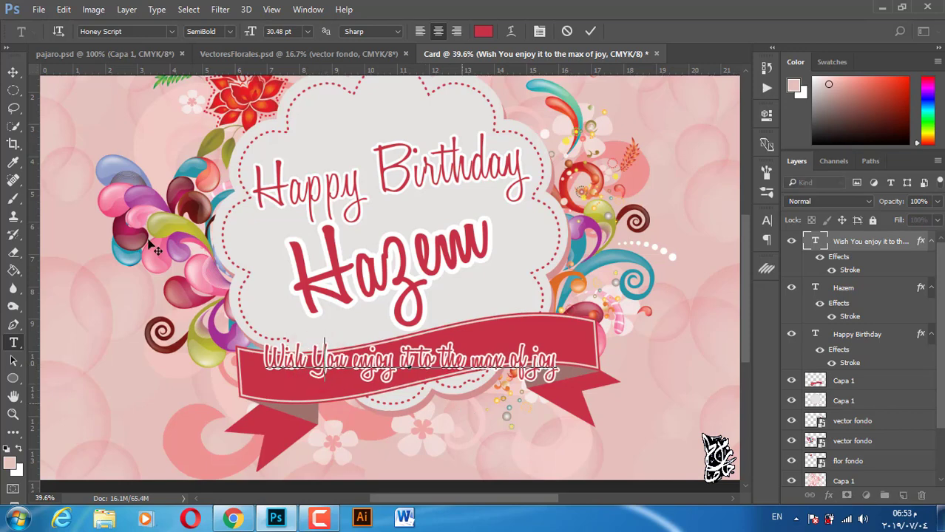
key("BackSpace")
type("y")
left_click(13, 72)
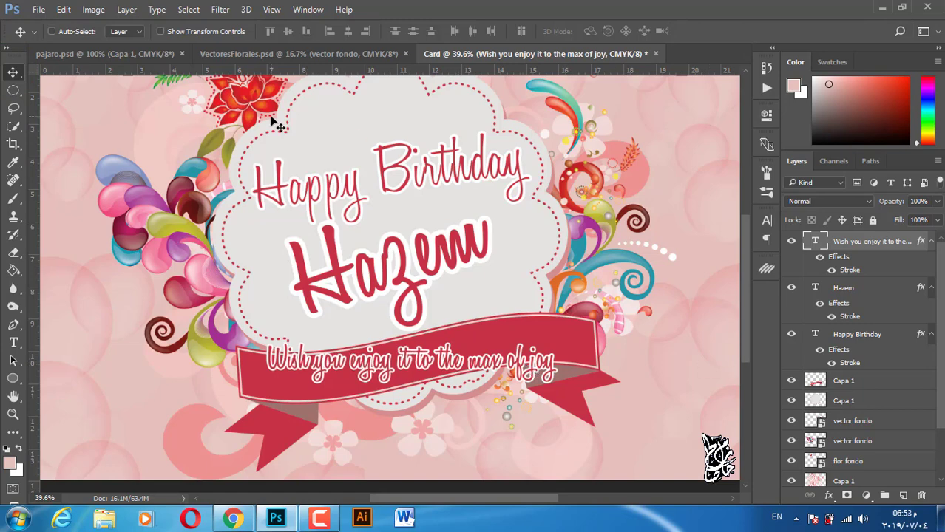
left_click(13, 344)
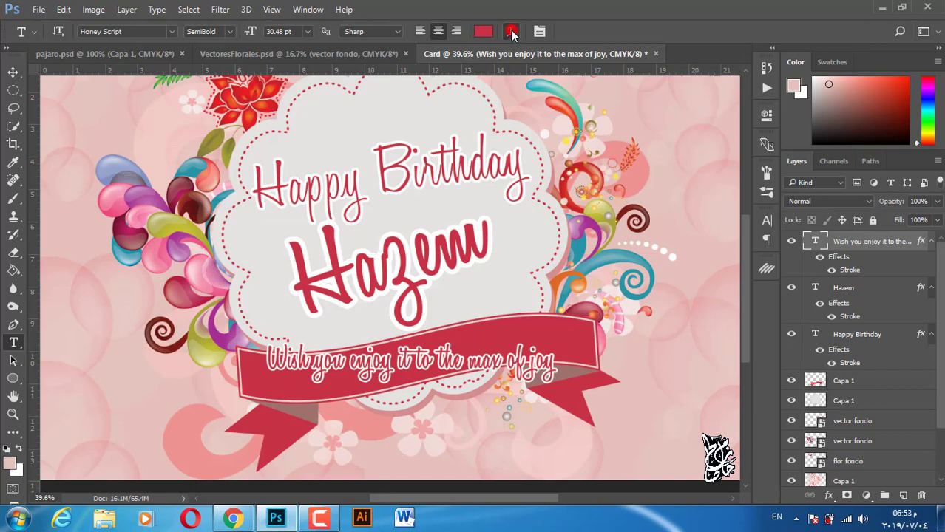
Step: Apply a Flag warp with +31 bend to the ribbon wish text
left_click(510, 29)
left_click_drag(464, 117, 660, 109)
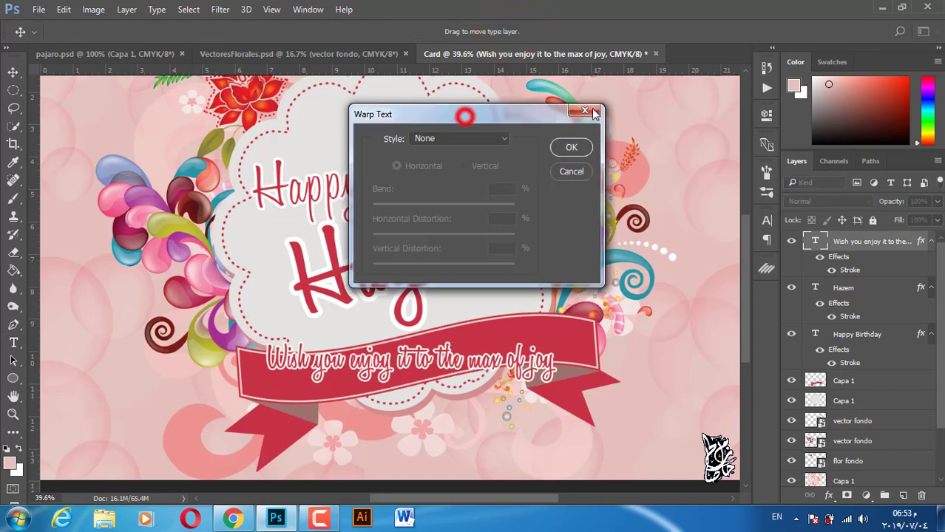
left_click(653, 128)
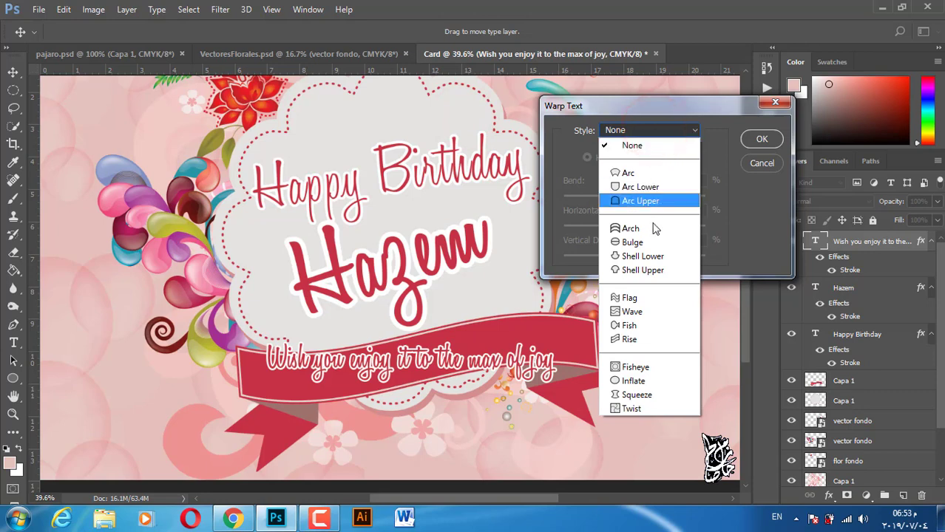
left_click(649, 299)
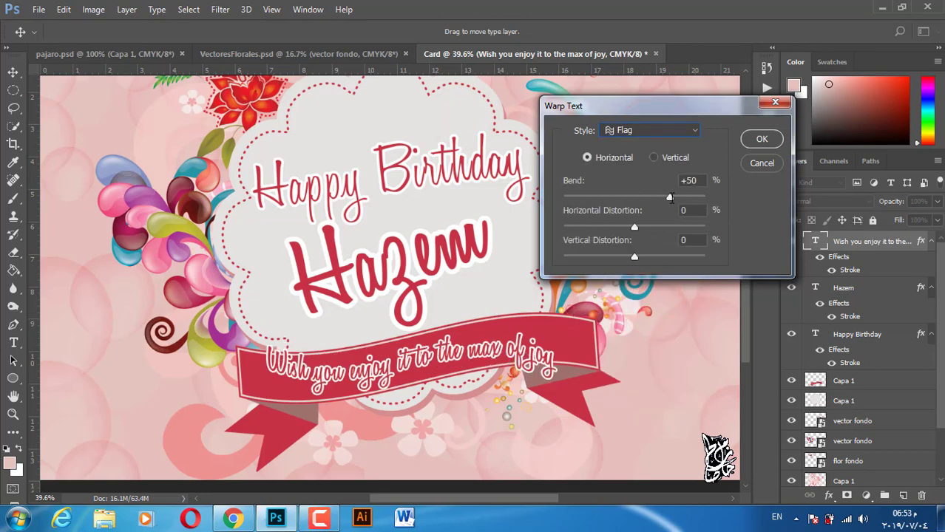
left_click_drag(670, 196, 655, 197)
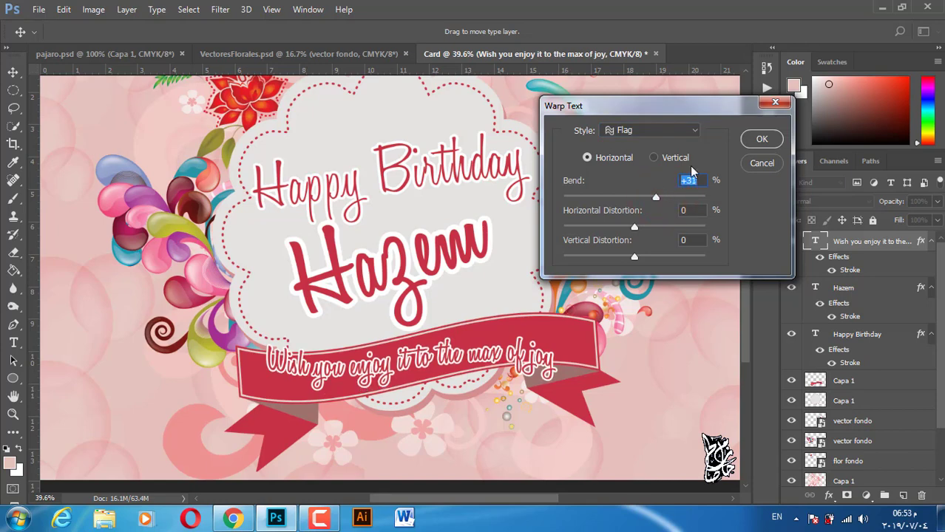
left_click(762, 139)
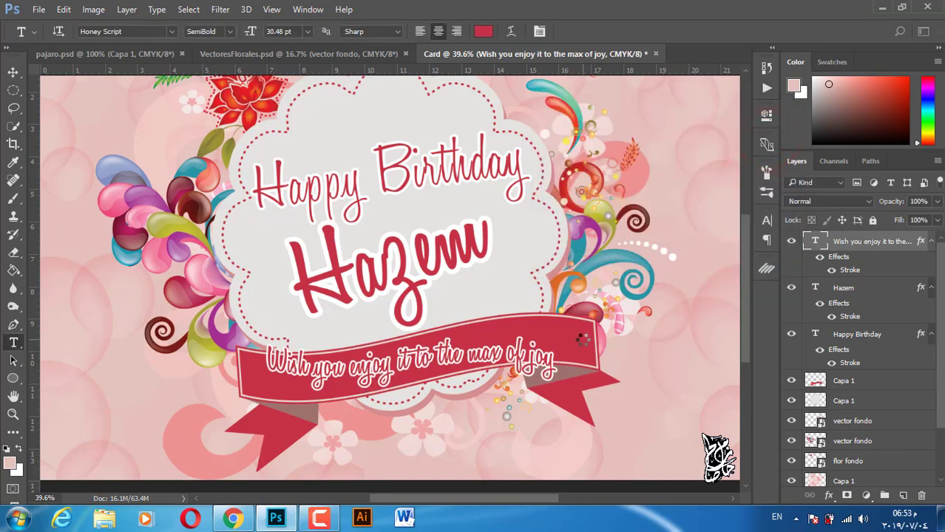
key("ctrl+t")
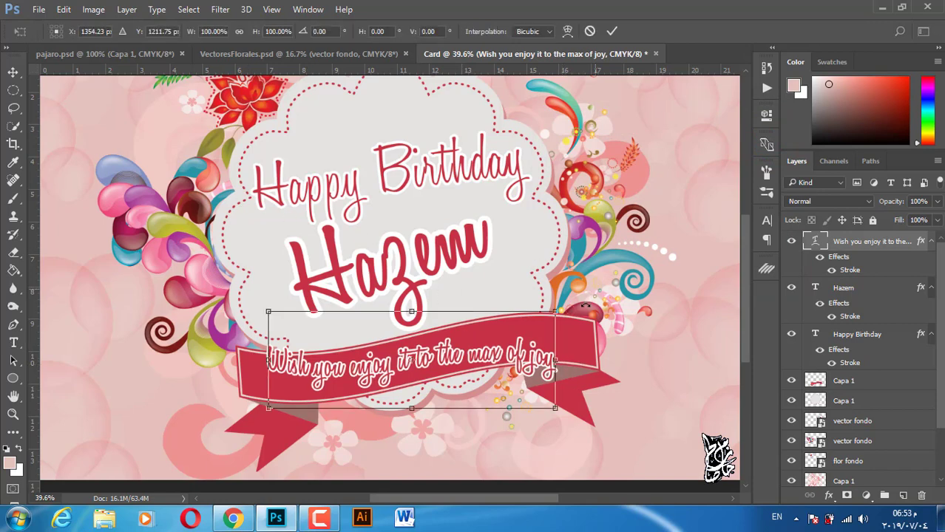
Step: Rotate the wish text about -7° and shift it left onto the ribbon
left_click_drag(585, 305, 564, 275)
left_click_drag(489, 345, 485, 344)
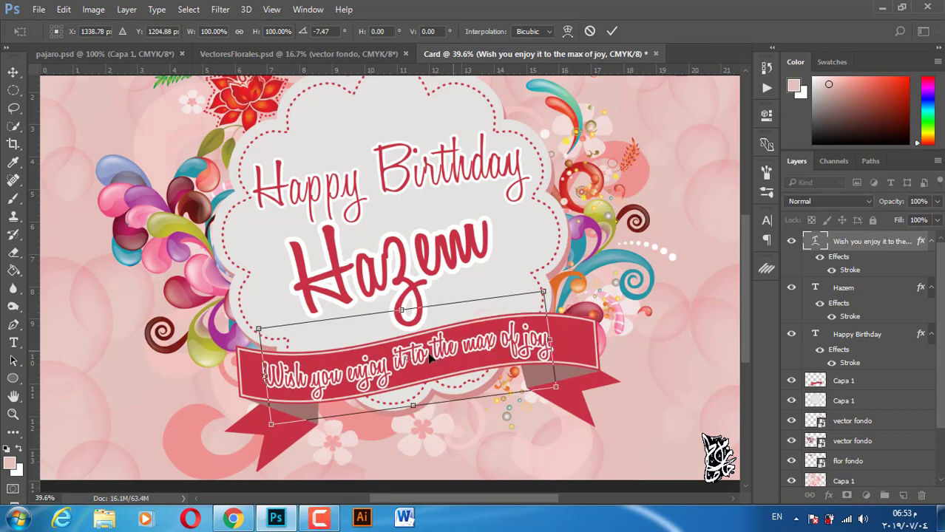
left_click_drag(425, 357, 416, 357)
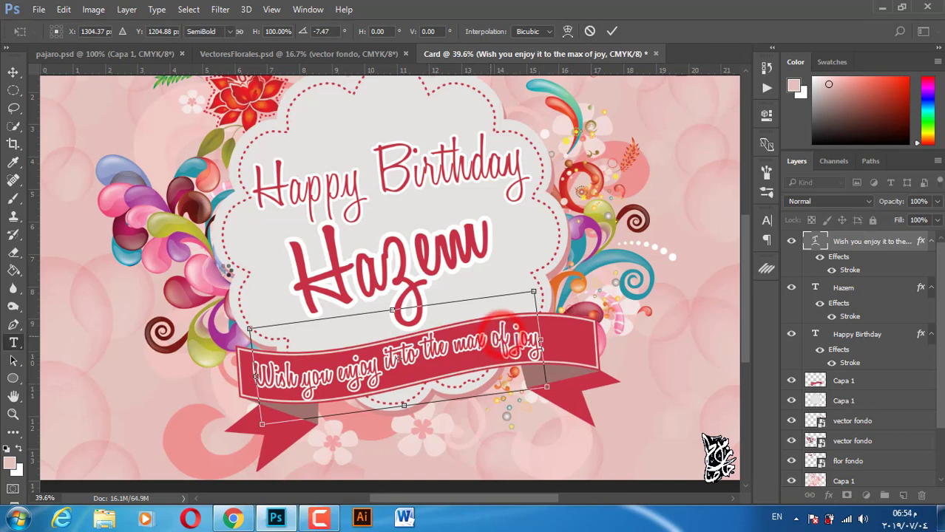
key("Return")
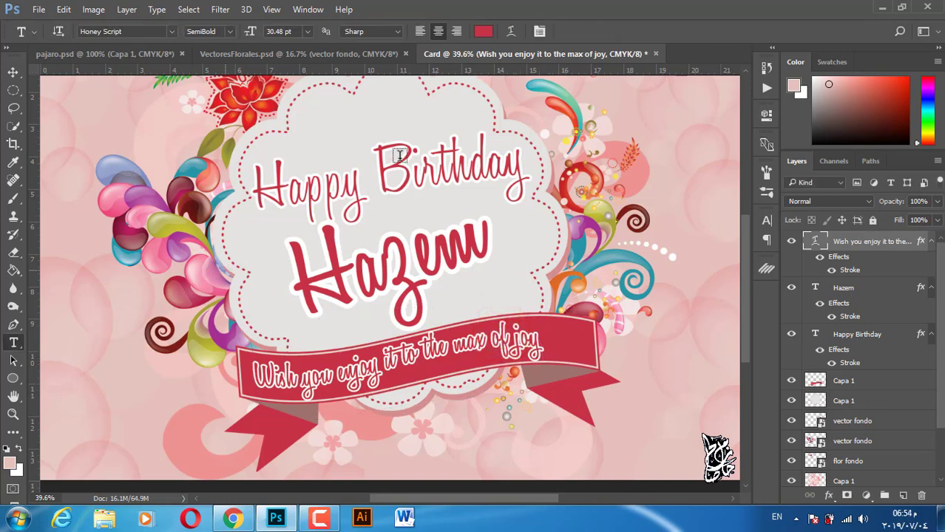
left_click(337, 53)
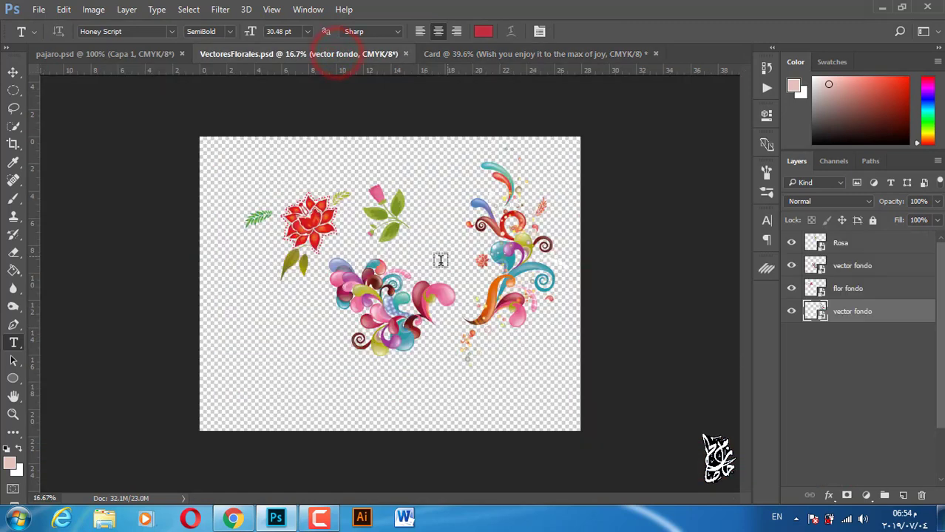
Step: Bring the white bird from pajaro.psd into the Card, scaled to about 49%, at the ribbon's right end
left_click(127, 53)
left_click(13, 72)
mouse_move(376, 265)
left_mouse_down()
mouse_move(590, 53)
mouse_move(579, 340)
mouse_move(590, 327)
left_mouse_up()
key("ctrl+t")
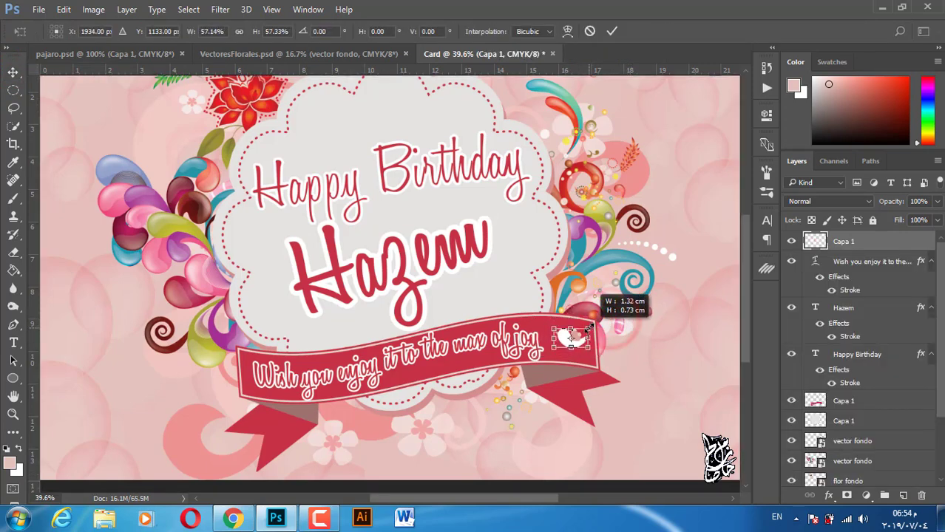
left_click(612, 31)
key("ctrl+z")
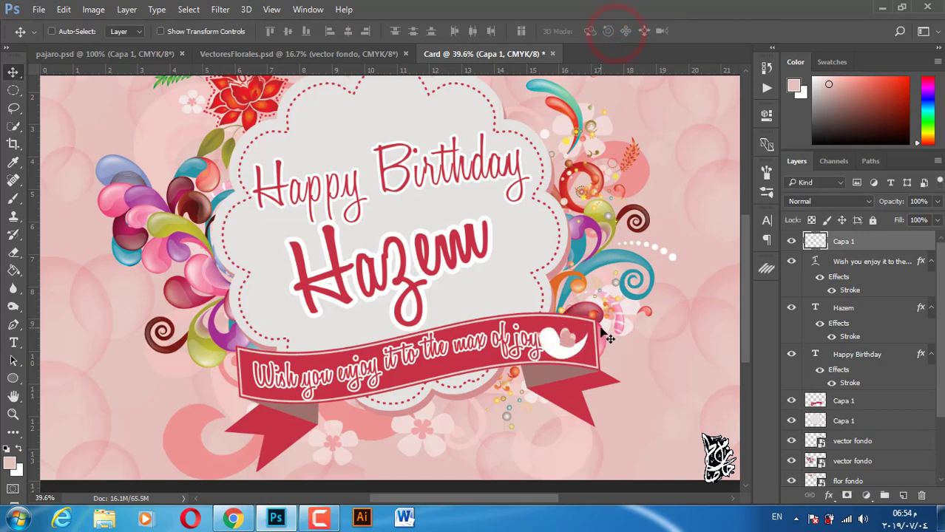
key("ctrl+t")
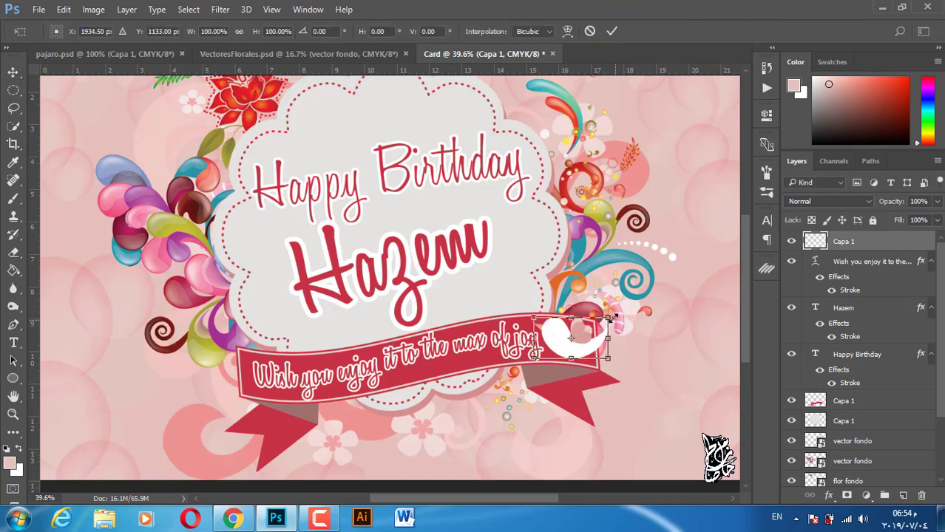
left_click_drag(612, 316, 551, 352)
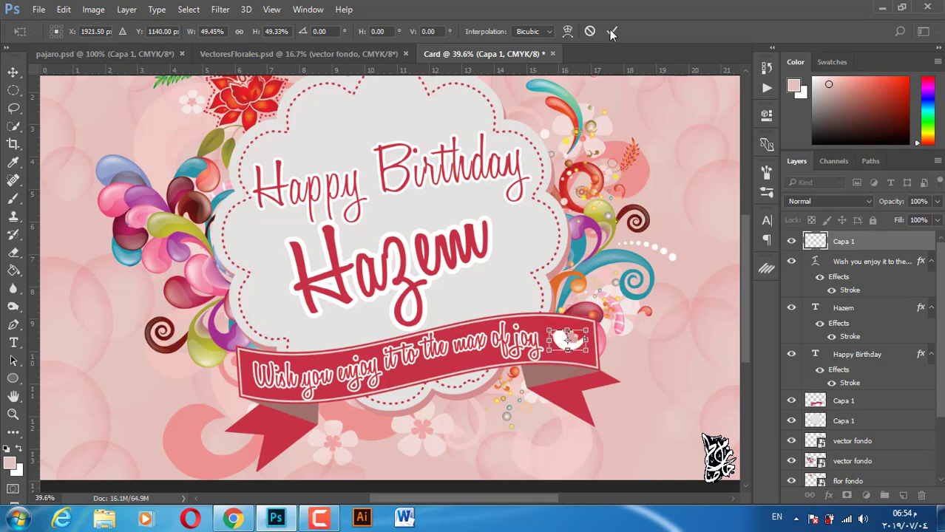
key("Return")
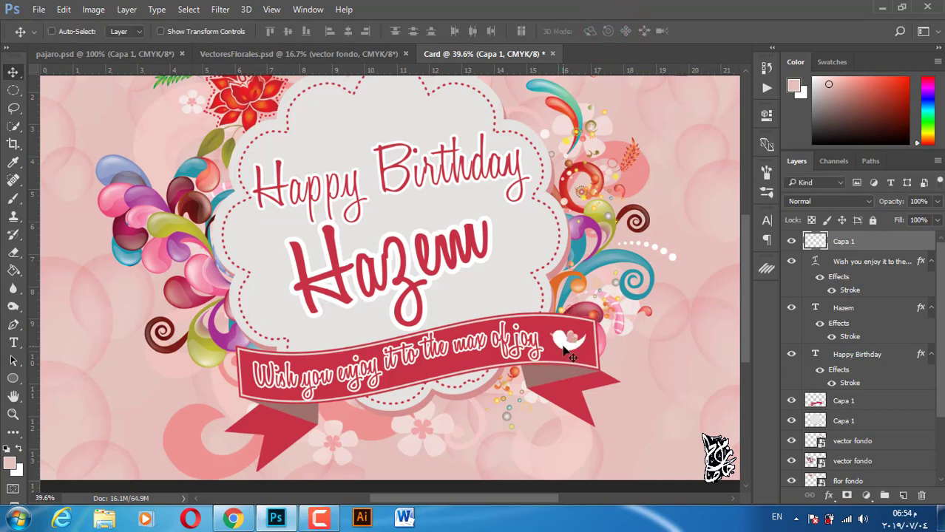
scroll(559, 354, "up", 2)
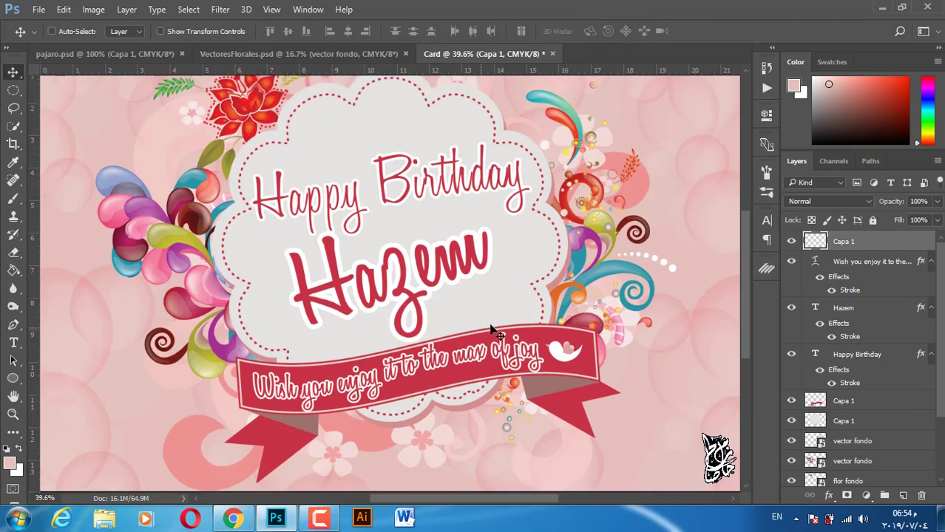
left_click(272, 55)
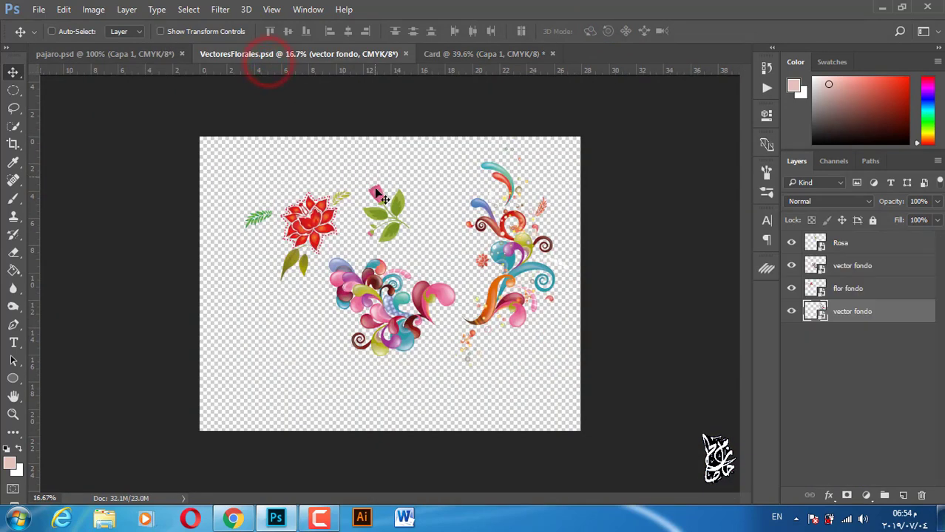
Step: Move the flourish aside and drag the Rosa pink rose sprig into the Card
left_click_drag(377, 201, 473, 68)
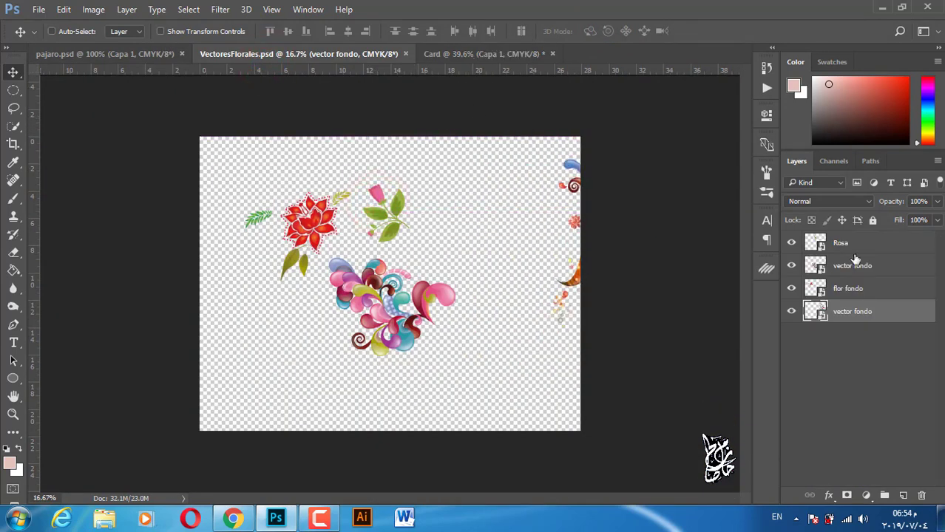
left_click(844, 289)
left_click(831, 244)
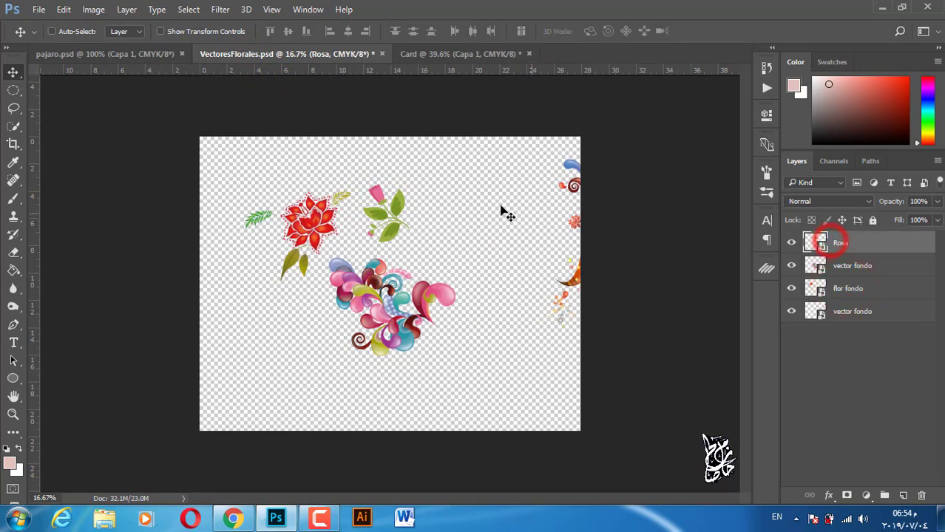
mouse_move(382, 201)
left_mouse_down()
mouse_move(453, 63)
mouse_move(314, 309)
left_mouse_up()
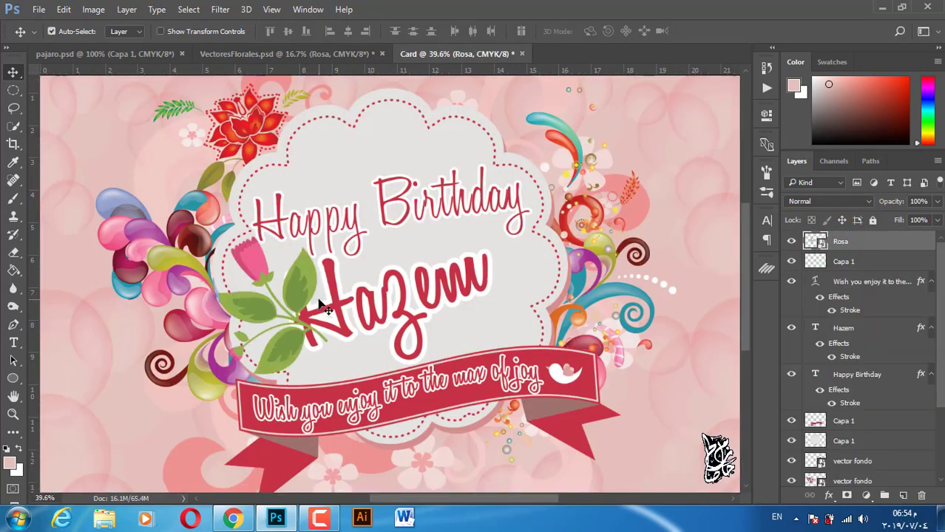
Step: Shrink the rose sprig to about 46% and place it beside the H of Hazem
key("ctrl+t")
left_click_drag(328, 236, 298, 273)
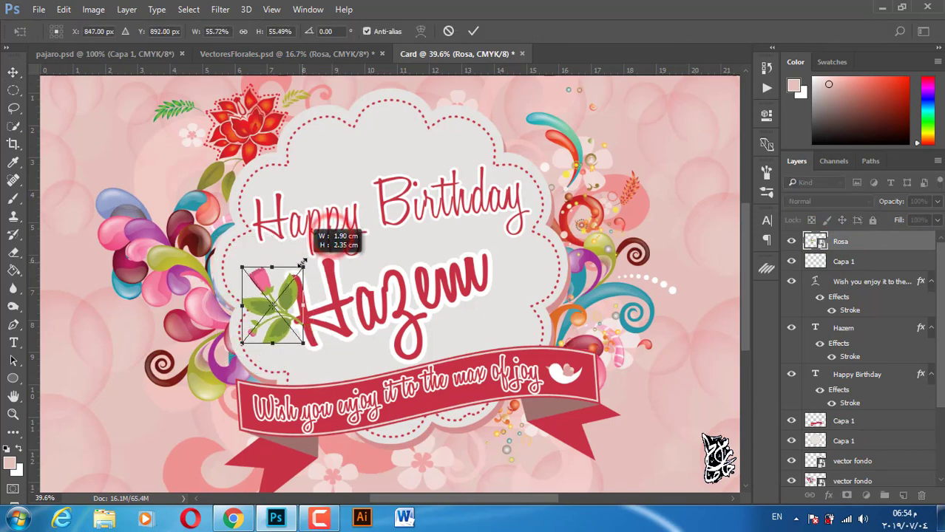
left_click_drag(276, 311, 262, 272)
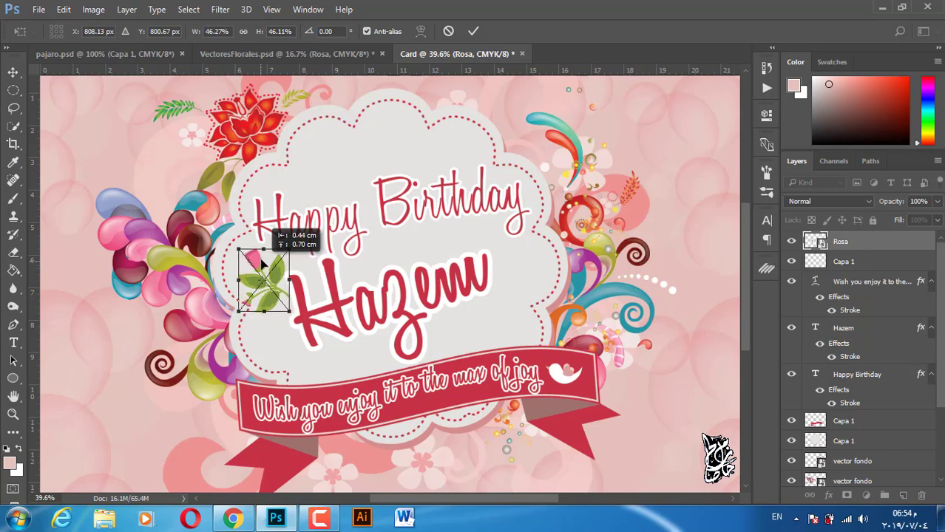
mouse_move(263, 272)
left_mouse_down()
mouse_move(260, 263)
mouse_move(303, 266)
mouse_move(249, 266)
left_mouse_up()
key("Return")
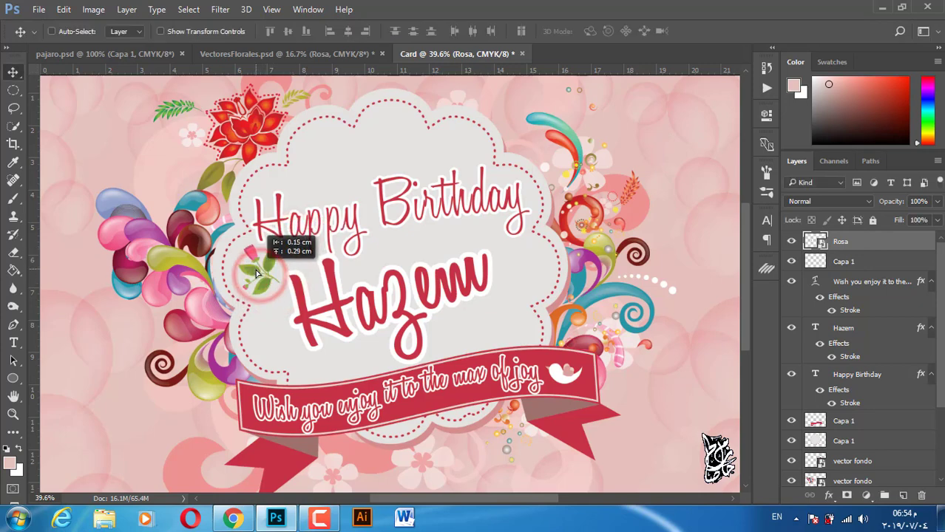
scroll(329, 330, "down", 2)
scroll(329, 330, "down", 1)
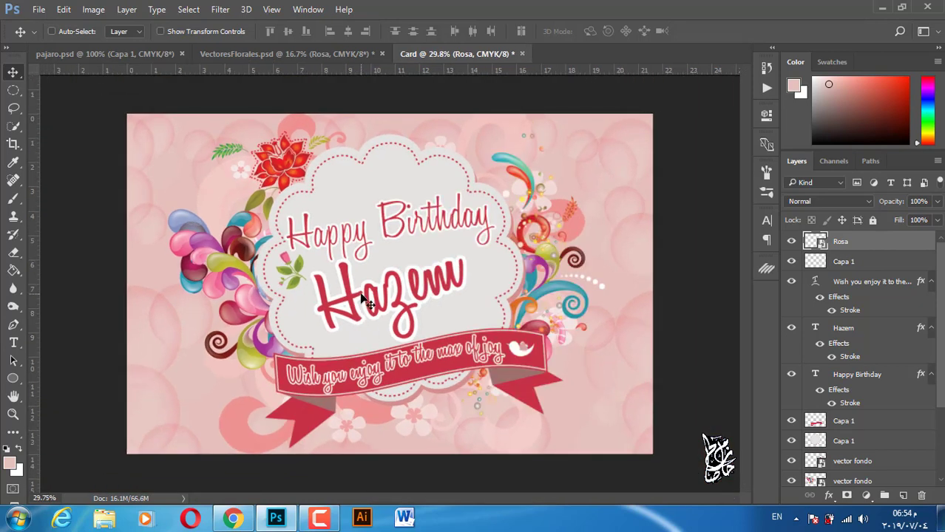
left_click(144, 54)
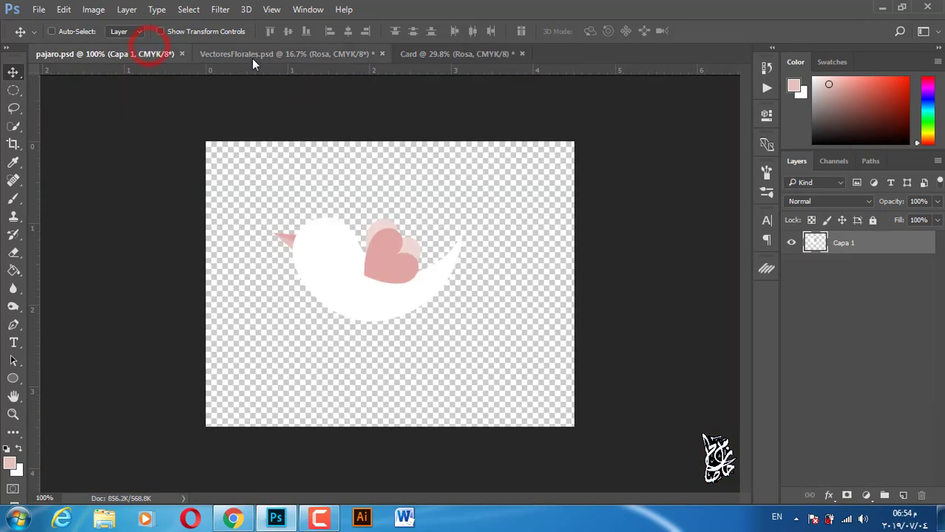
Step: In the Card, collapse the ribbon, Hazem and Happy Birthday effects lists and select Color Fill 1
left_click(268, 55)
left_click(459, 54)
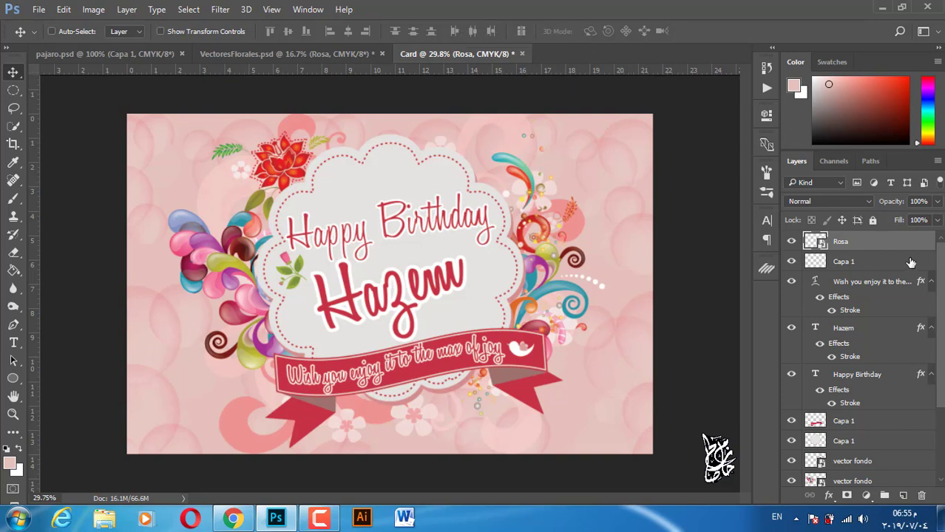
left_click(931, 282)
left_click(932, 301)
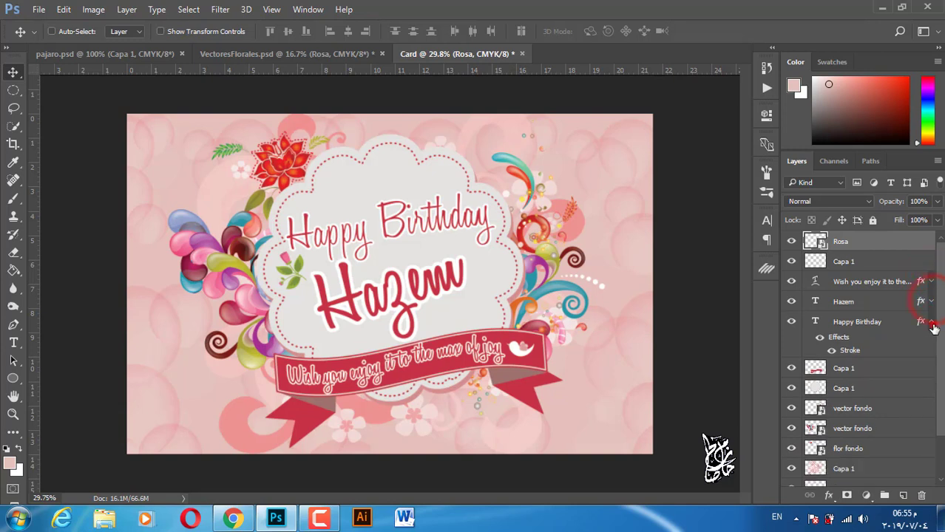
left_click(931, 323)
scroll(914, 355, "down", 1)
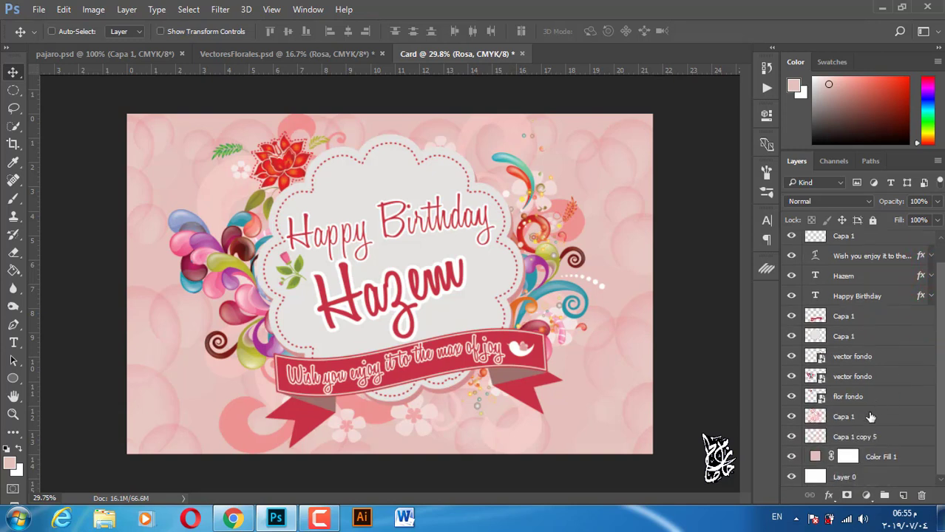
left_click(907, 464)
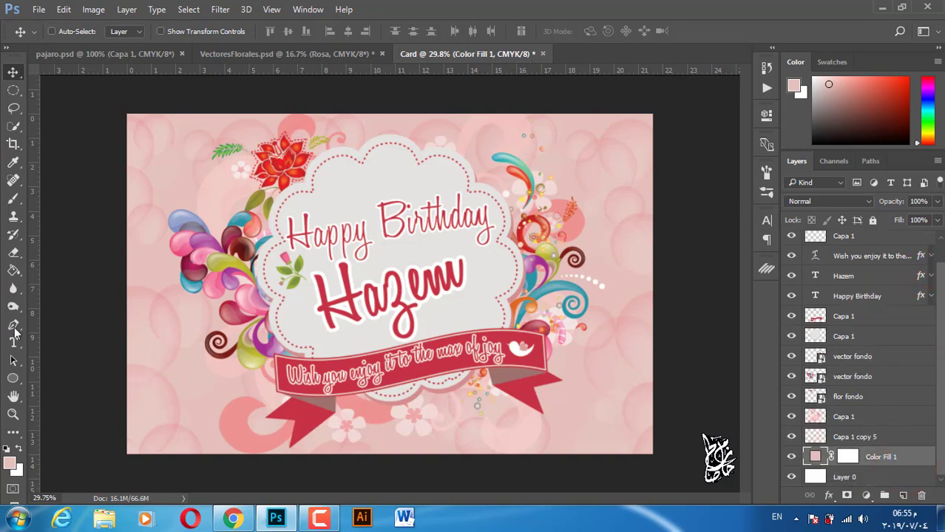
Step: Draw a small heart custom shape, about 61 × 53 px, in the top-left corner
left_click(13, 379)
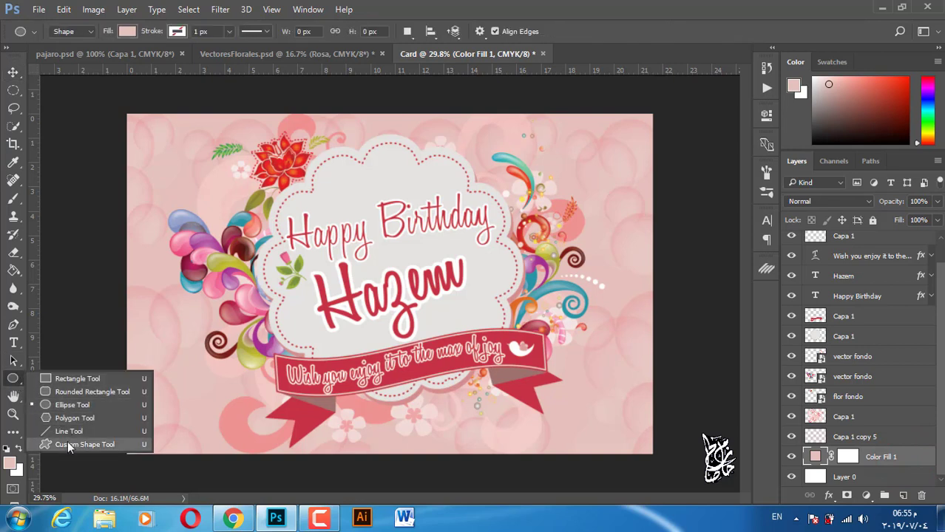
left_click(67, 442)
left_click(541, 31)
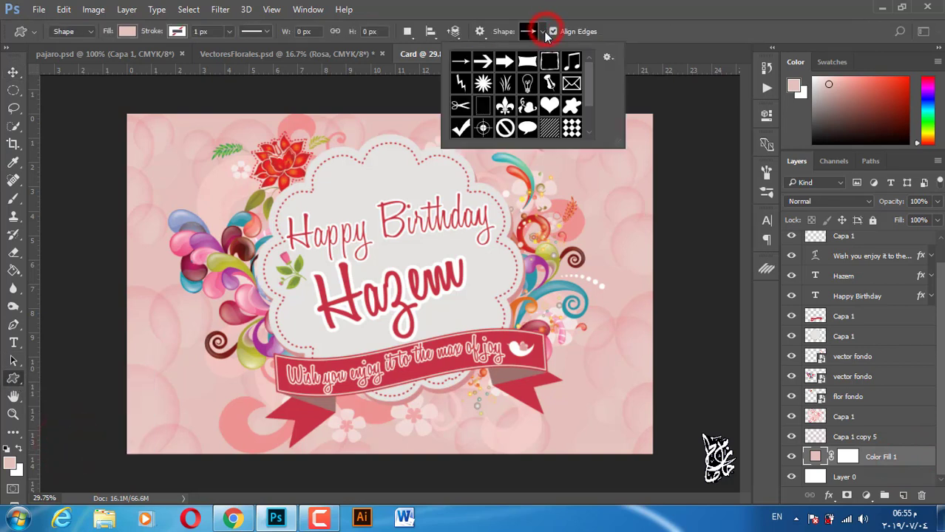
left_click(550, 107)
key("Return")
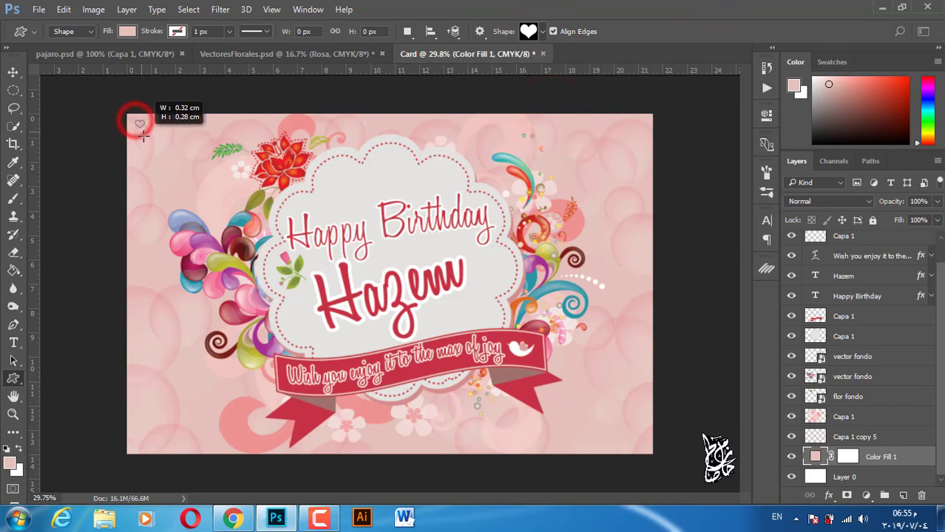
left_click_drag(135, 120, 148, 132)
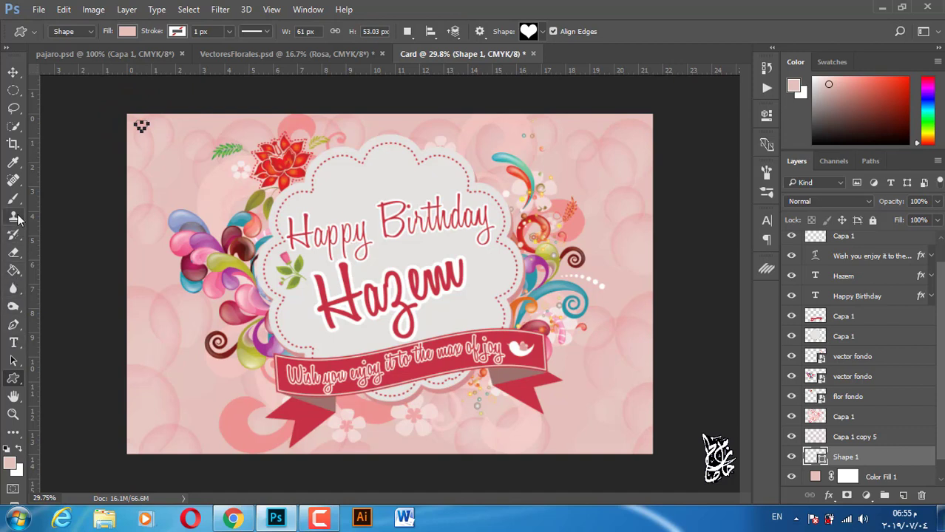
left_click(14, 163)
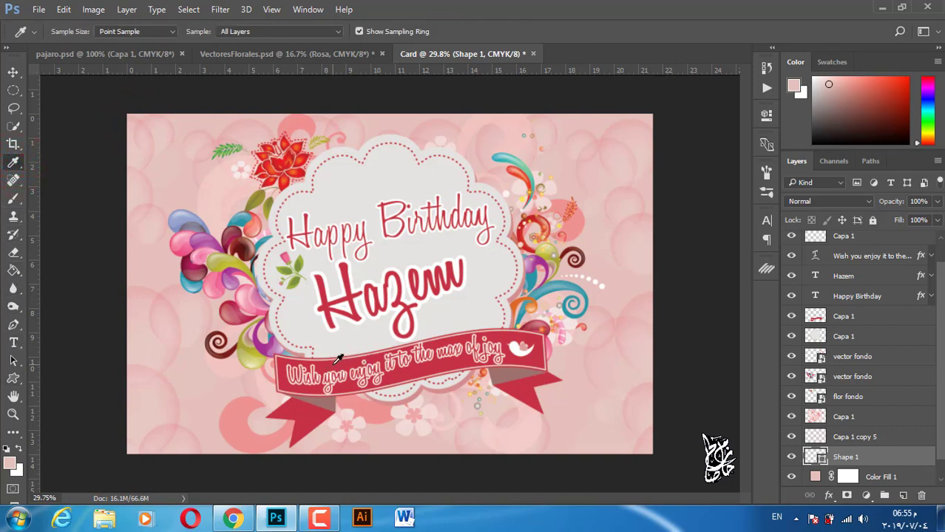
Step: Fill the heart with the banner red #c73146 and set its opacity to 55%
left_click(337, 359)
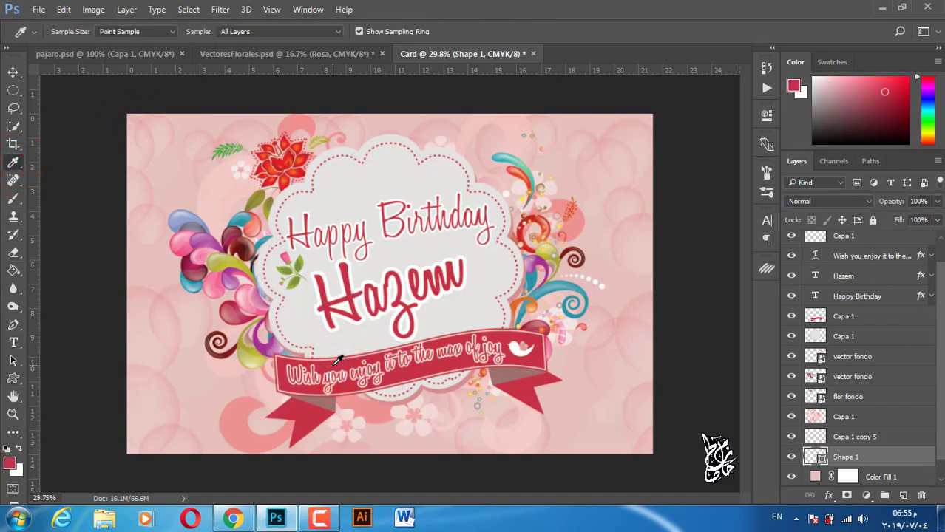
double_click(823, 458)
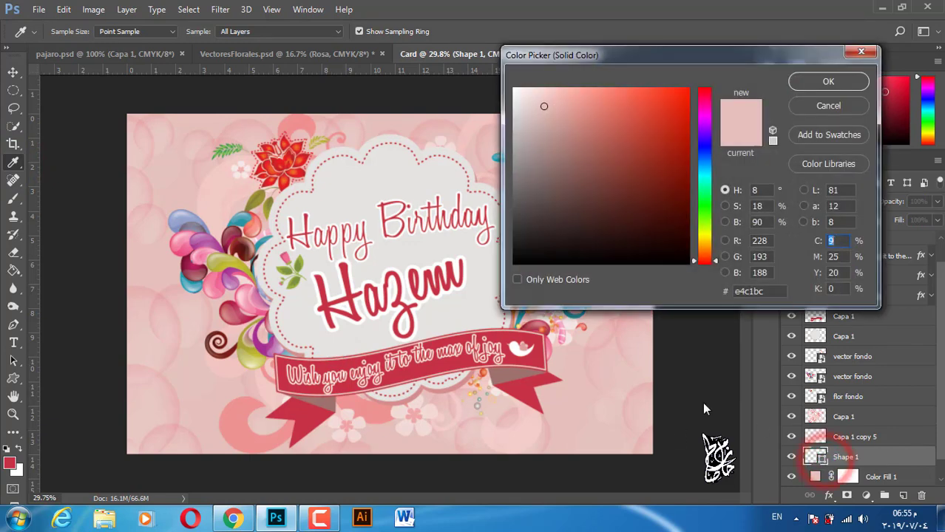
left_click(533, 360)
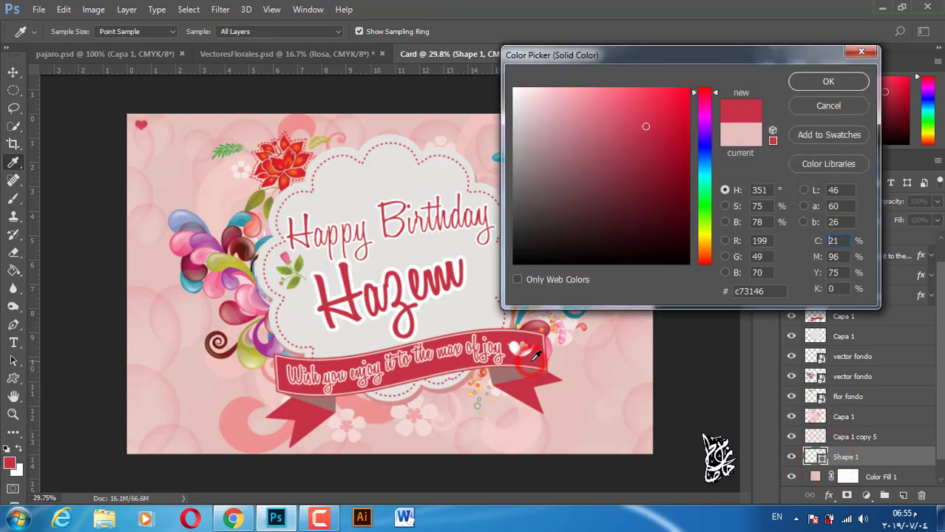
left_click(821, 82)
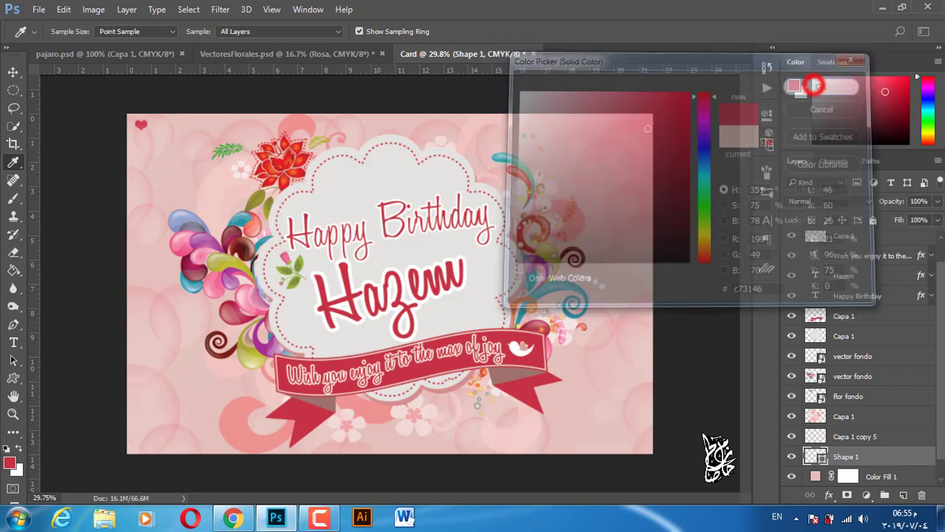
left_click(936, 201)
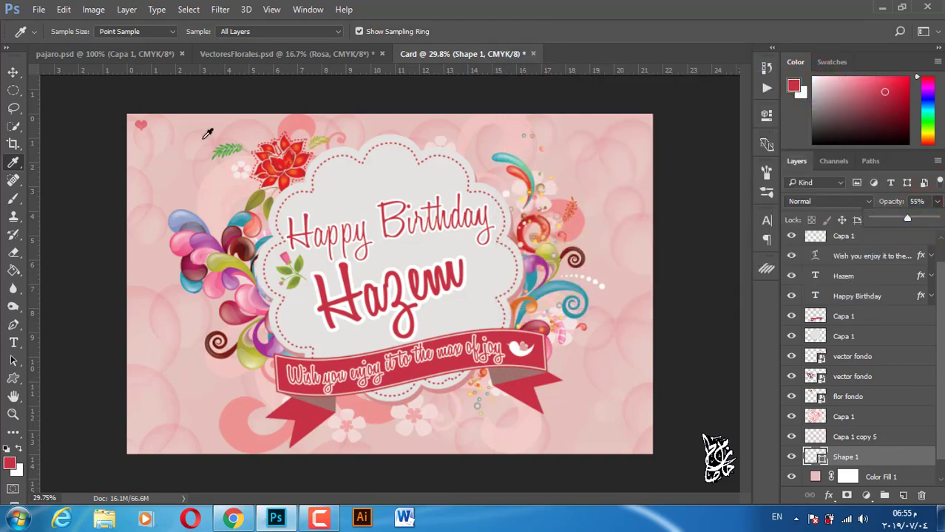
left_click(517, 6)
left_click(13, 72)
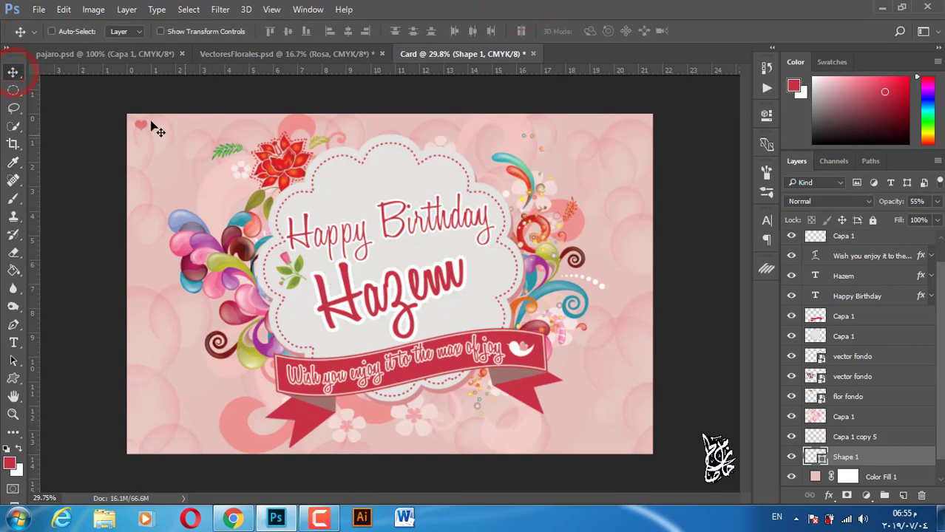
Step: Alt-drag copies of the heart rightward to form a row of 22 hearts across the top
key("ctrl+plus")
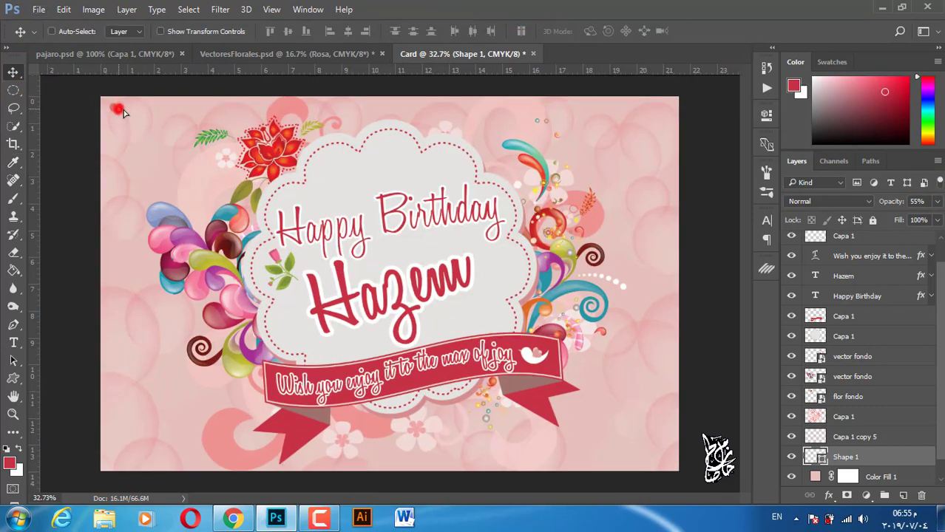
left_click_drag(124, 113, 657, 113)
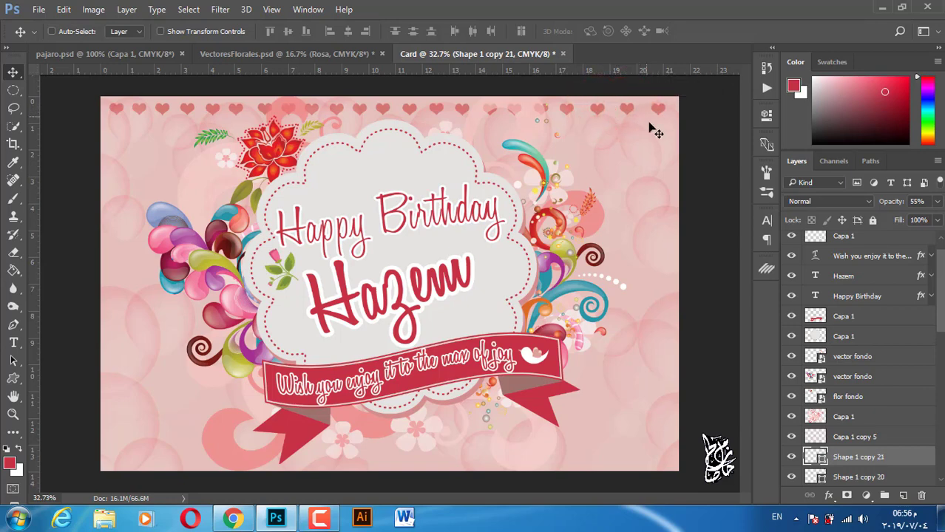
Step: Select heart layers Shape 1 through Shape 1 copy 21 and merge them with Ctrl+E
scroll(858, 399, "down", 2)
scroll(861, 403, "down", 3)
scroll(869, 405, "down", 4)
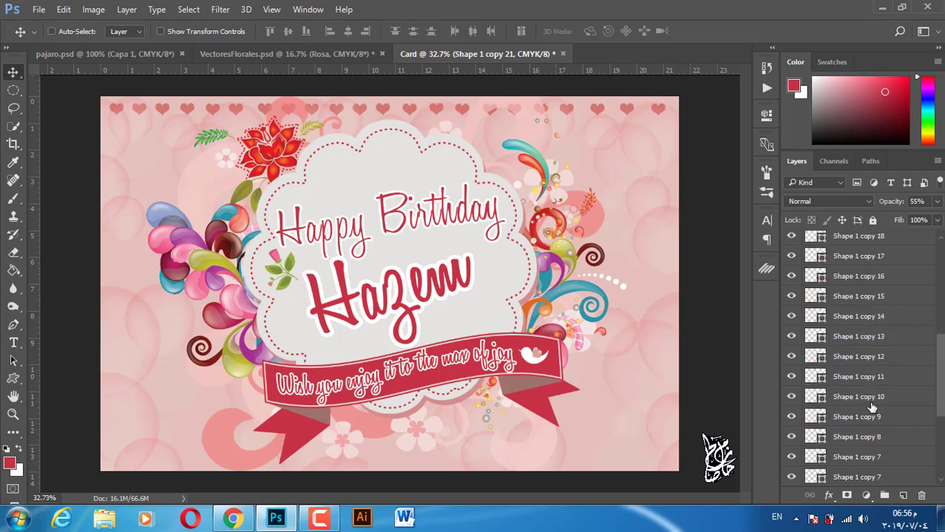
scroll(873, 405, "down", 1)
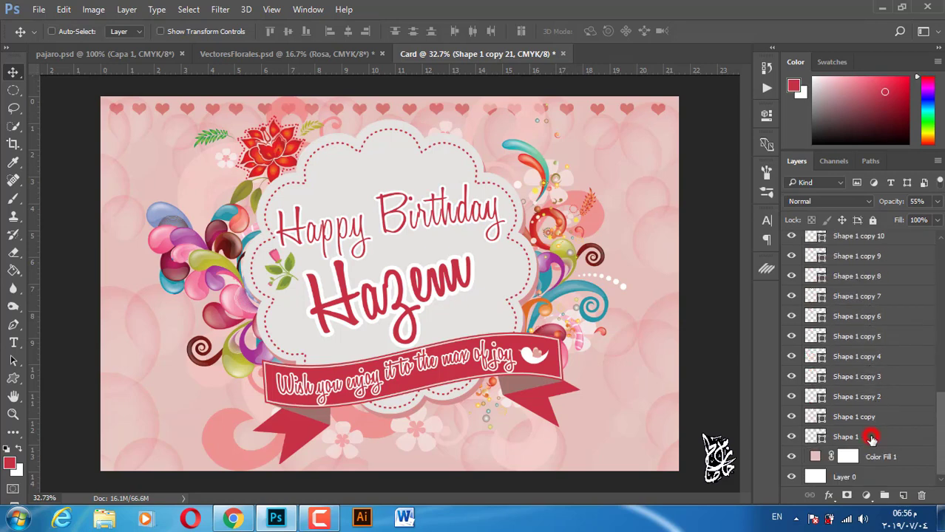
left_click(871, 438, "shift")
key("ctrl+e")
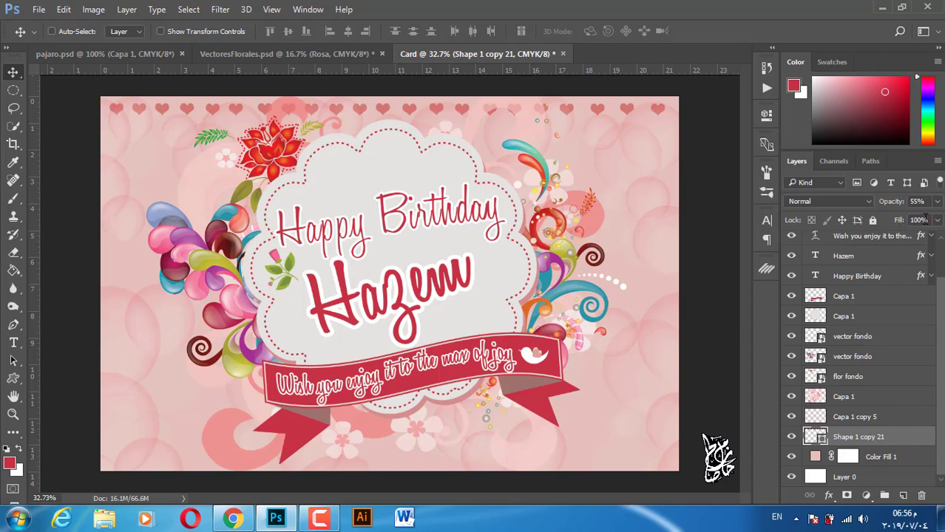
left_click(13, 72)
Step: Alt-drag the heart row downward to add copied rows beneath the first
left_click_drag(627, 115, 627, 125)
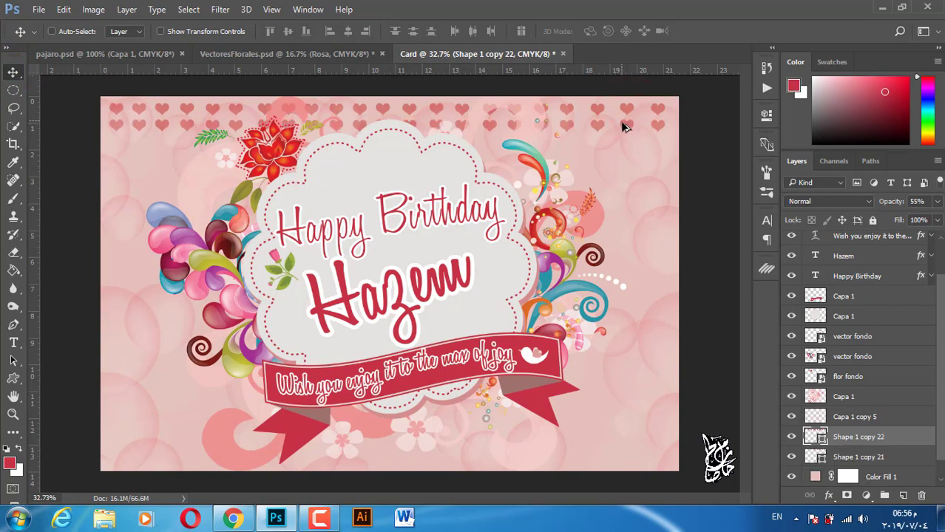
mouse_move(626, 126)
left_mouse_down("alt")
mouse_move(629, 154)
mouse_move(625, 143)
left_mouse_up("alt")
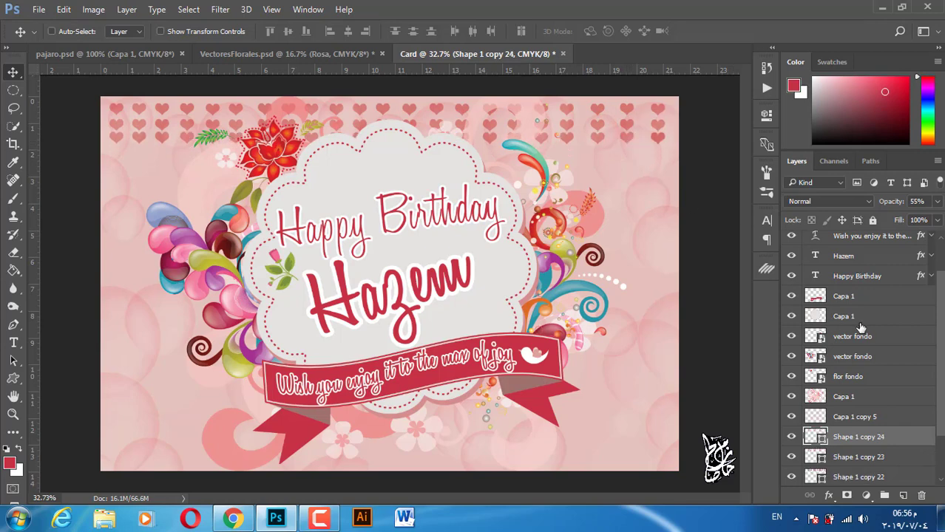
left_click_drag(660, 142, 651, 141)
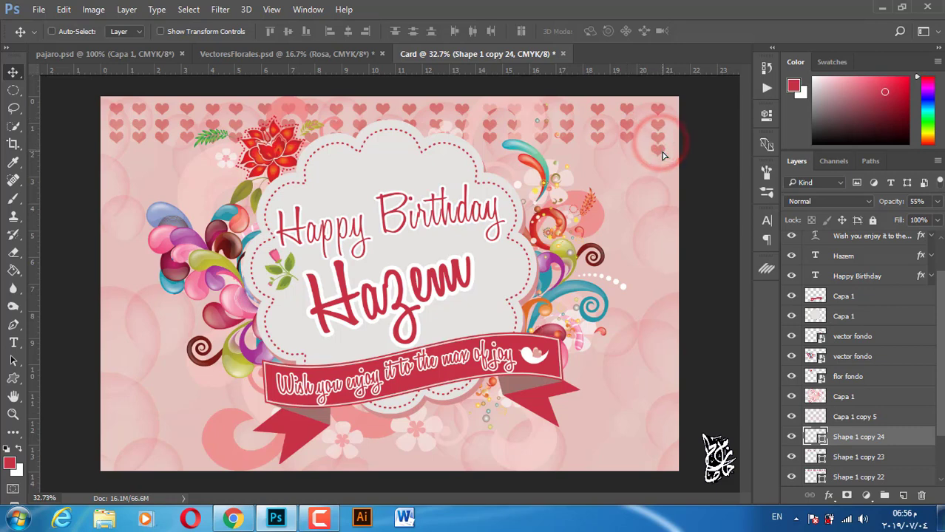
left_click(900, 440)
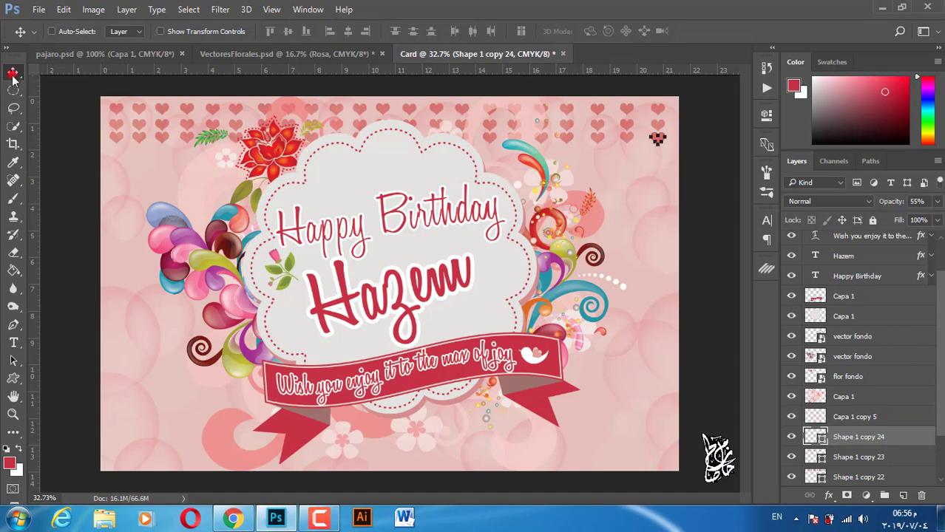
left_click(61, 150)
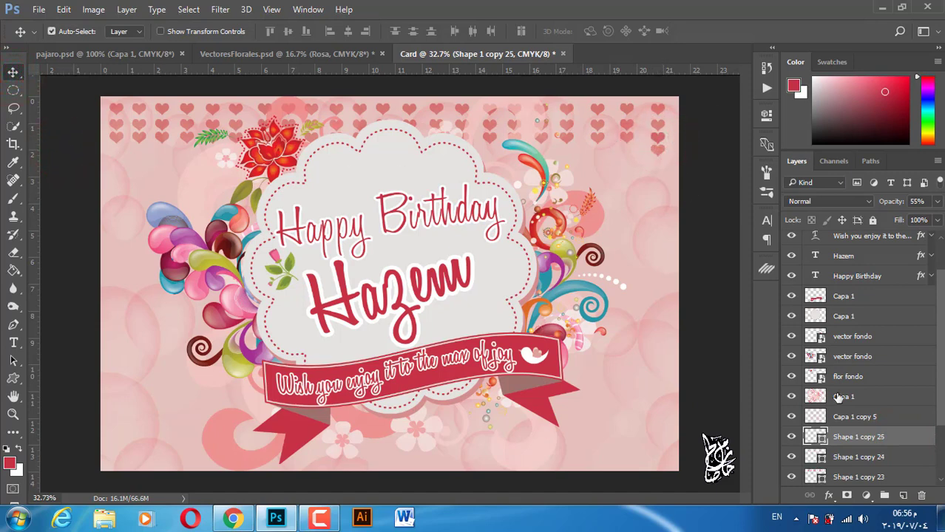
scroll(877, 430, "down", 3)
Step: Delete the stray Shape 1 copy 24, then duplicate copy 23 and move it below the rows
left_click(791, 378)
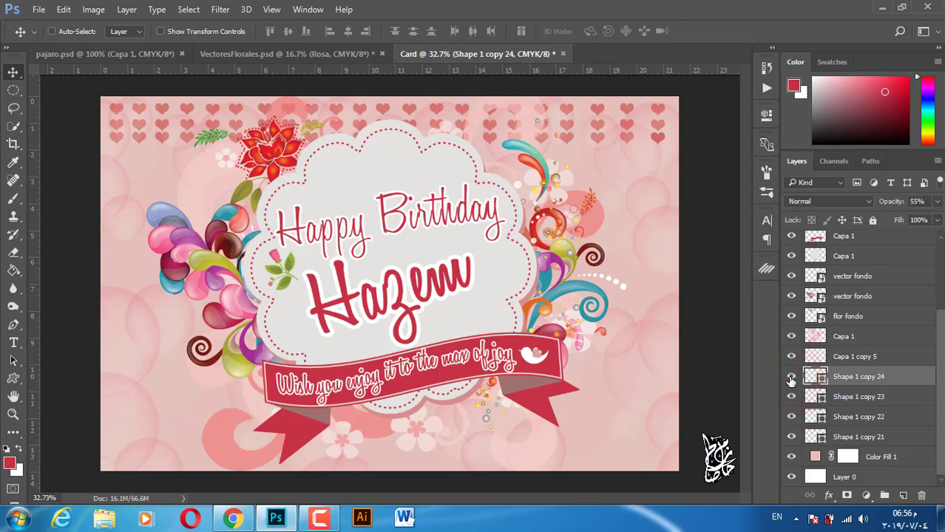
key("Delete")
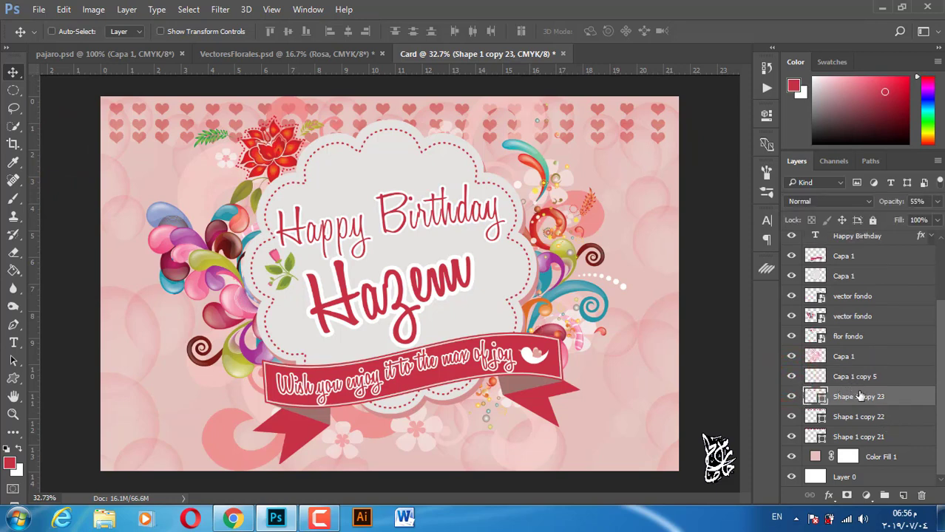
left_click(791, 397)
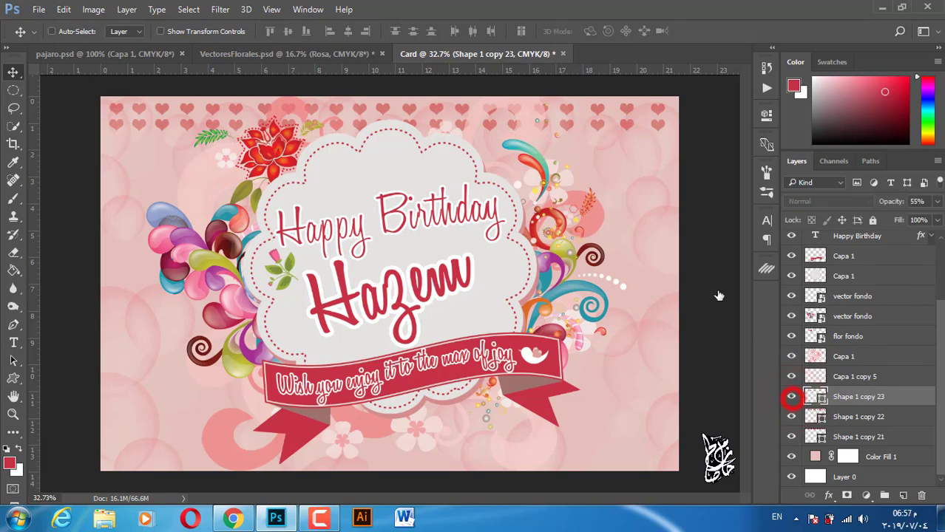
key("ctrl+j")
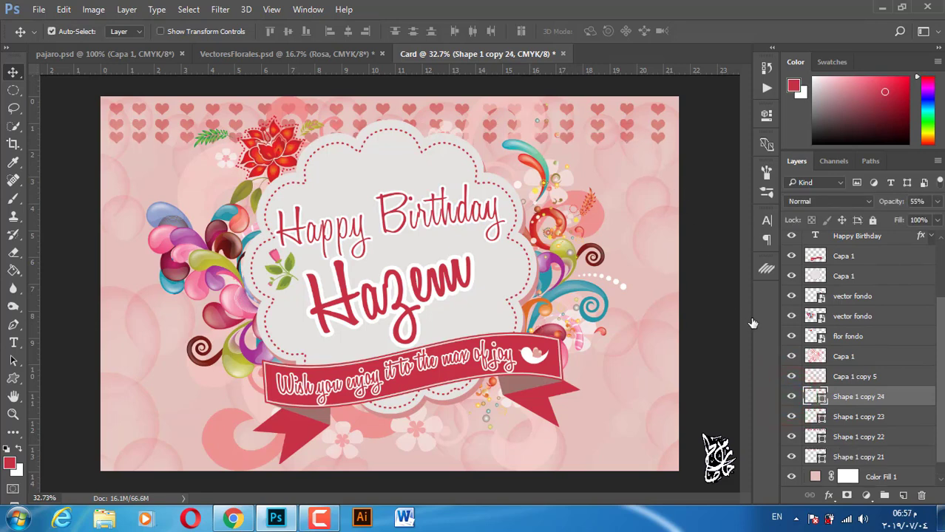
left_click_drag(660, 140, 663, 153)
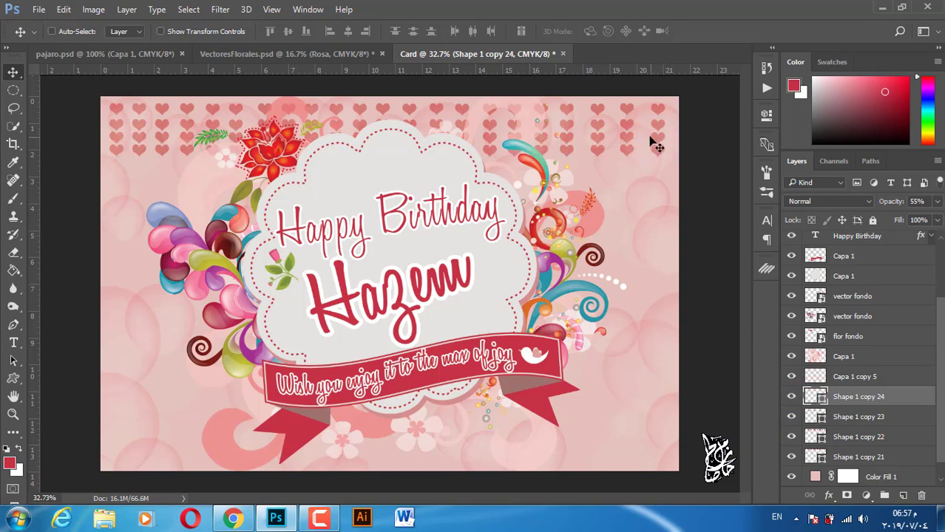
left_click_drag(663, 157, 660, 164)
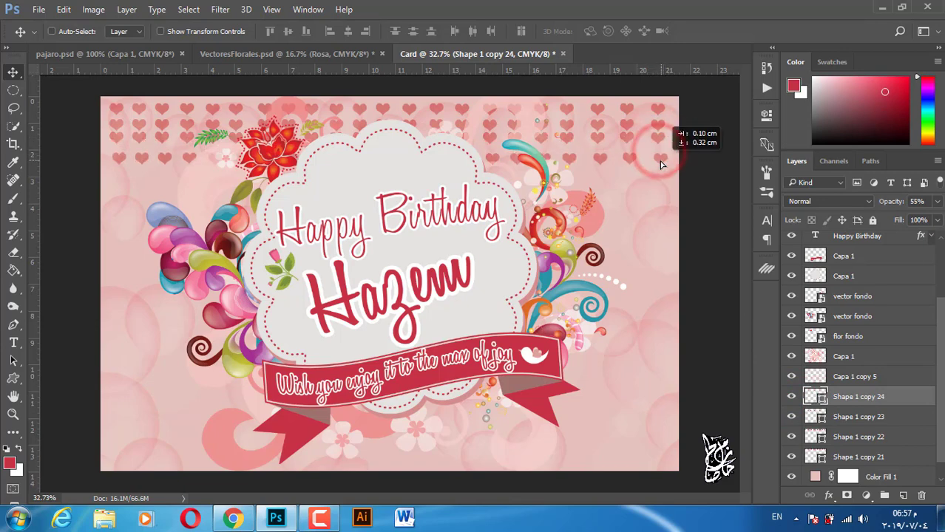
left_click(855, 417)
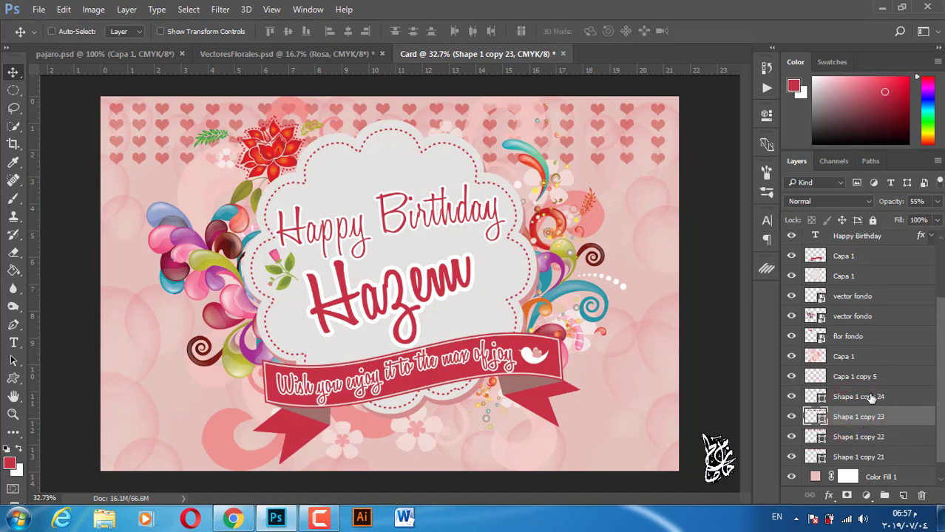
left_click(873, 397)
Step: Duplicate heart rows copy 24–21, move them down 3.23 cm, and merge all rows into one layer
scroll(887, 459, "down", 1)
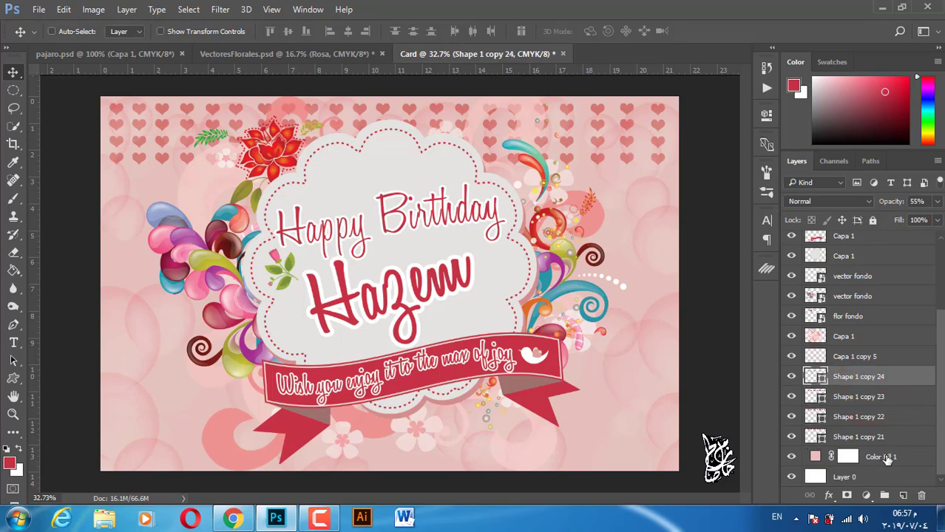
left_click(891, 439, "shift")
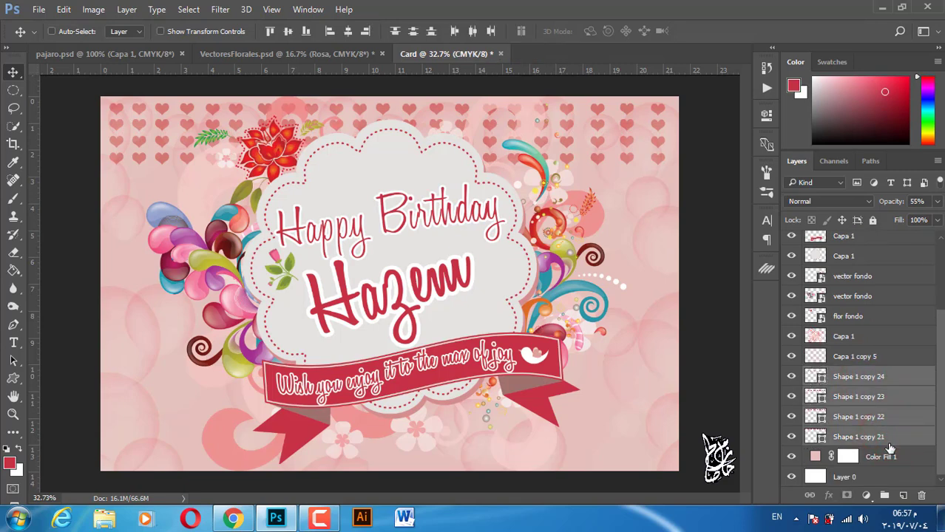
key("ctrl+shift+alt+t")
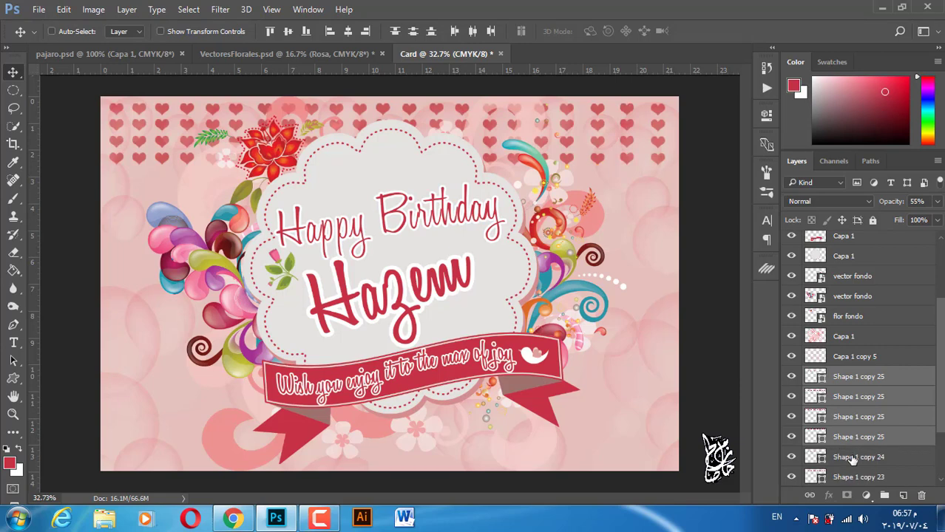
mouse_move(661, 182)
left_mouse_down()
mouse_move(669, 249)
mouse_move(669, 228)
left_mouse_up()
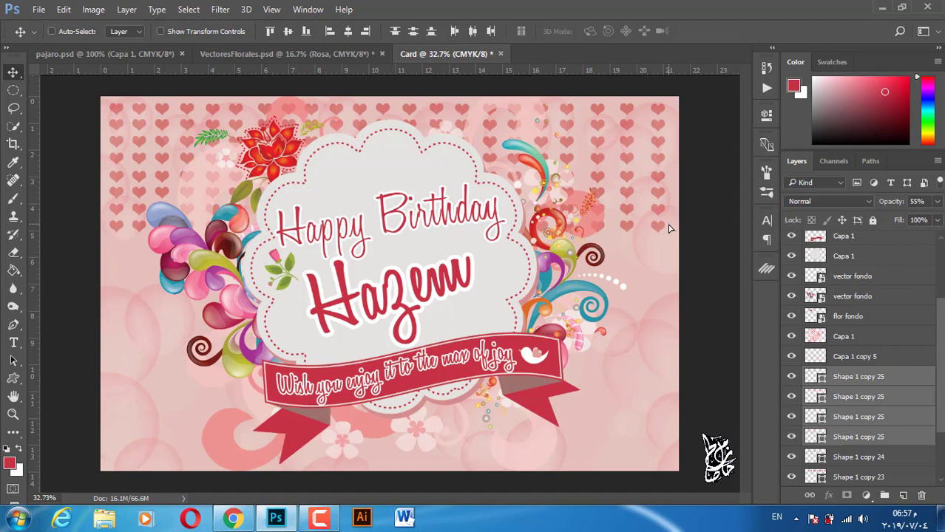
left_click(895, 376)
scroll(893, 399, "down", 1)
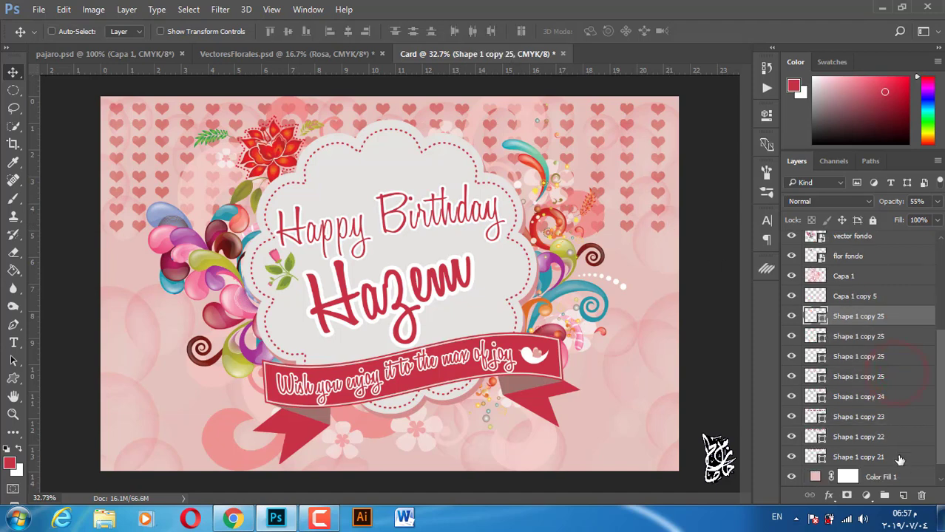
left_click(898, 458, "shift")
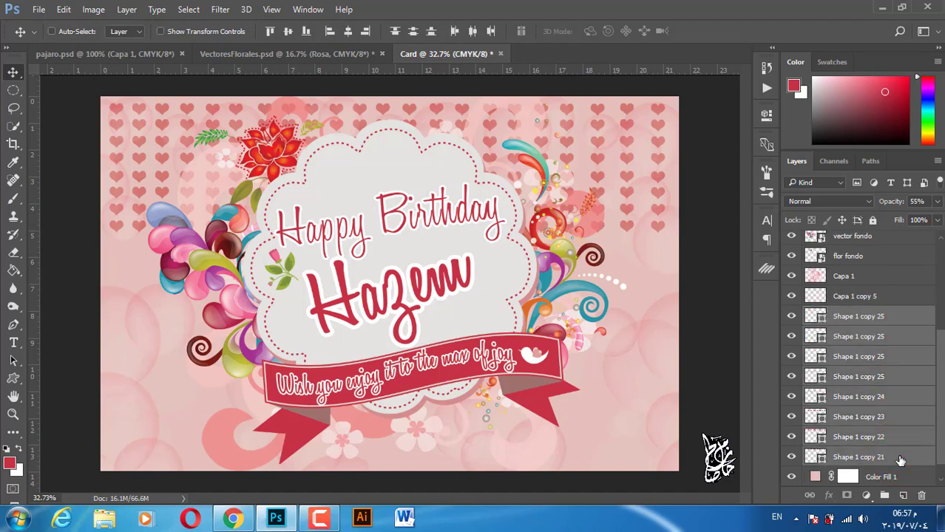
key("ctrl+e")
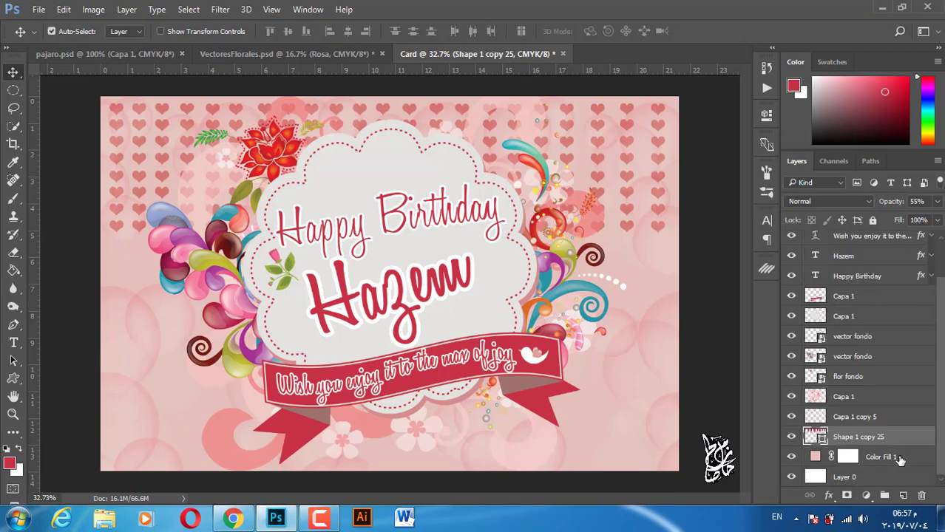
Step: Copy the merged hearts twice, shifting 3.73 cm and lower, then merge the three pattern layers
key("ctrl+j")
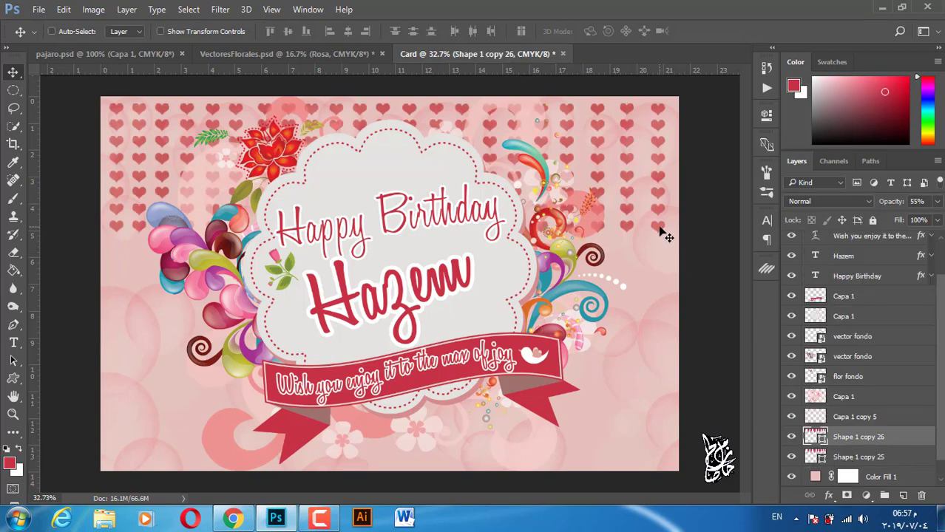
mouse_move(662, 288)
left_mouse_down()
mouse_move(667, 383)
mouse_move(671, 363)
left_mouse_up()
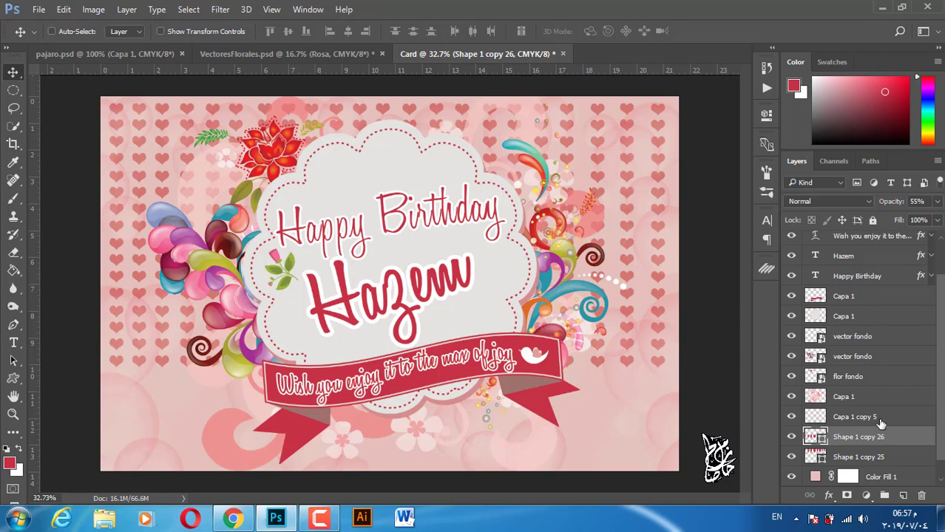
key("ctrl")
key("ctrl+j")
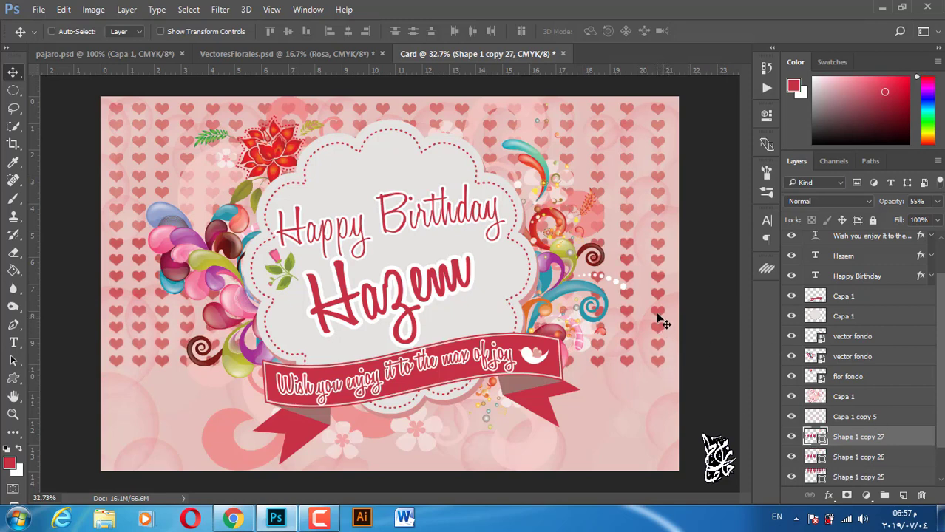
left_click_drag(655, 310, 662, 453)
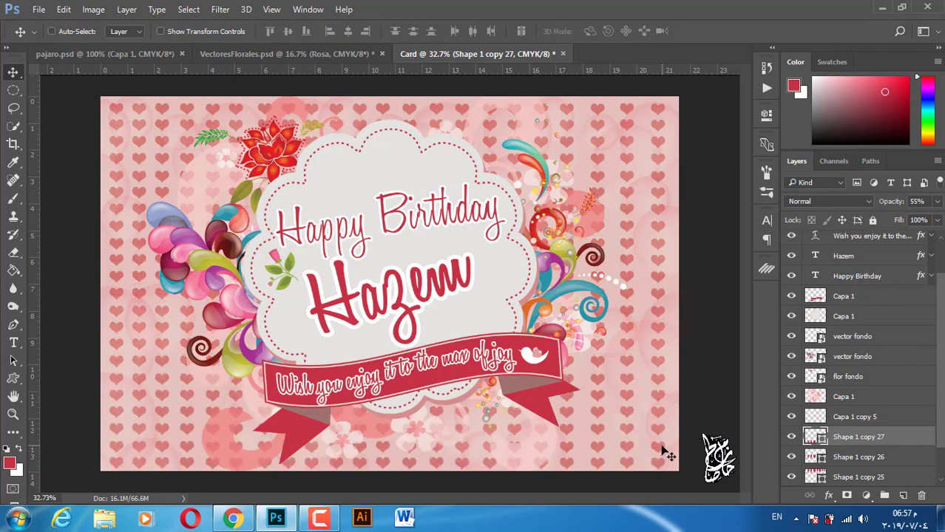
scroll(886, 457, "down", 2)
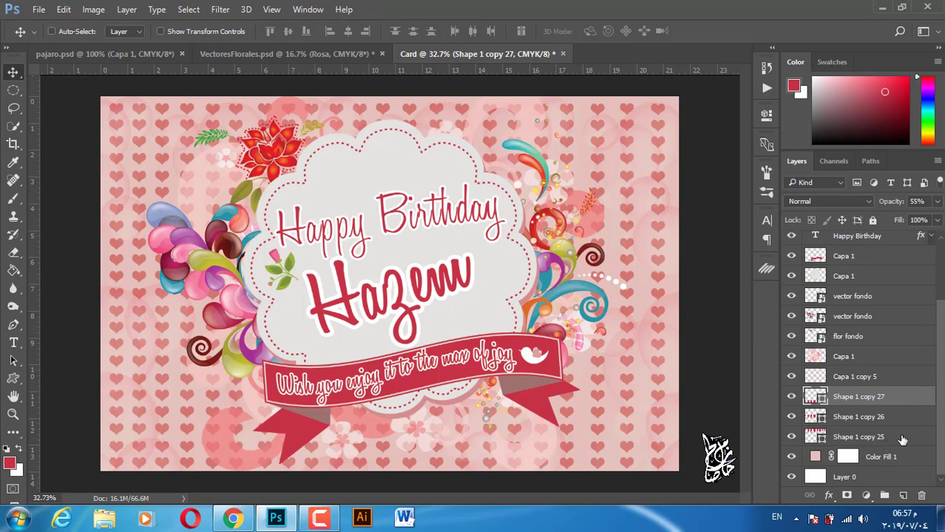
left_click(895, 436, "shift")
key("ctrl+e")
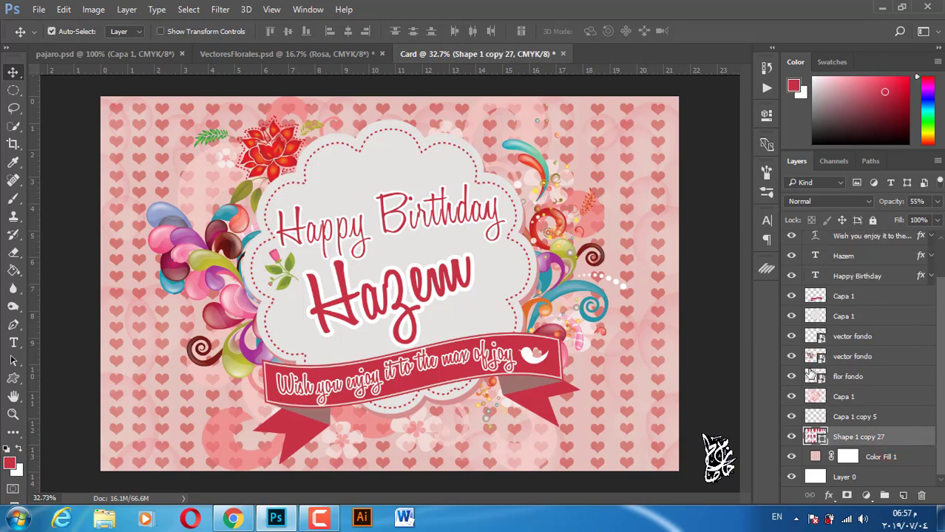
Step: Lower the merged Shape 1 copy 27 heart layer's opacity to 8%
left_click(937, 202)
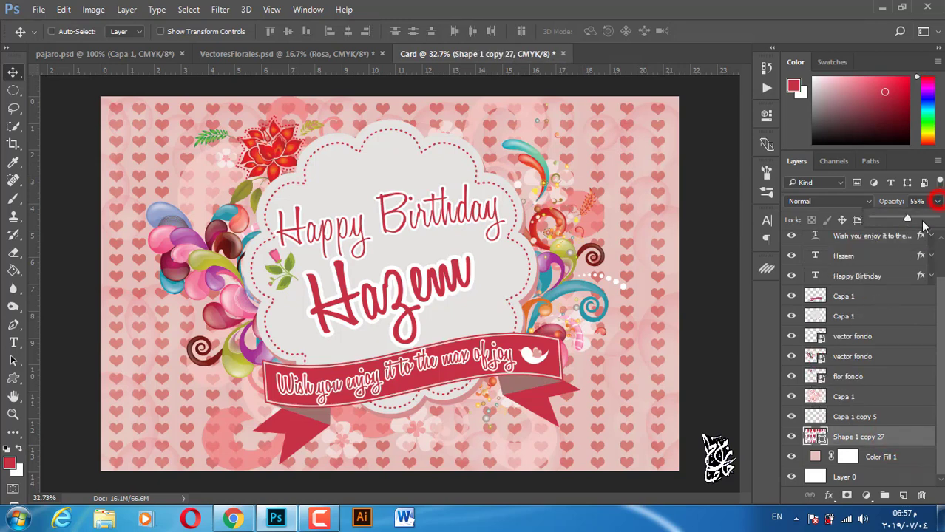
left_click_drag(910, 220, 890, 222)
left_click(887, 222)
left_click_drag(882, 221, 875, 222)
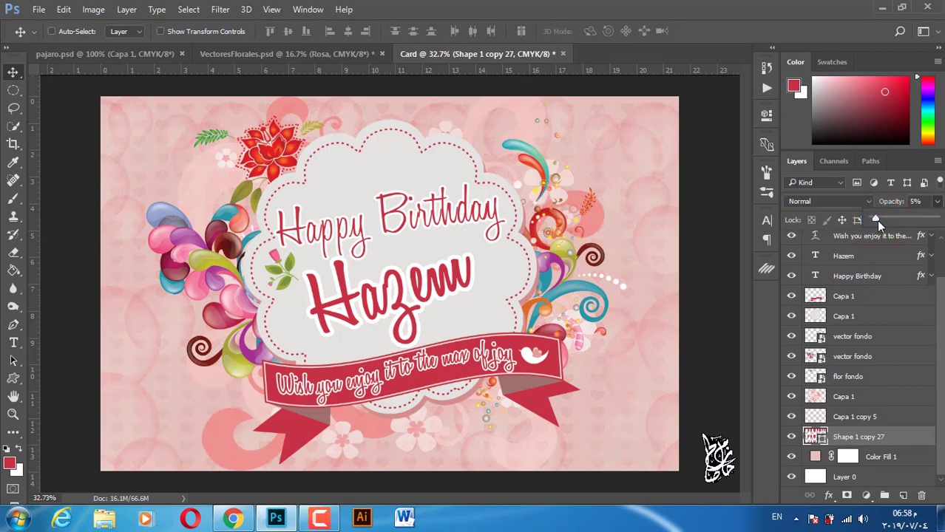
left_click_drag(878, 221, 875, 221)
left_click(772, 330)
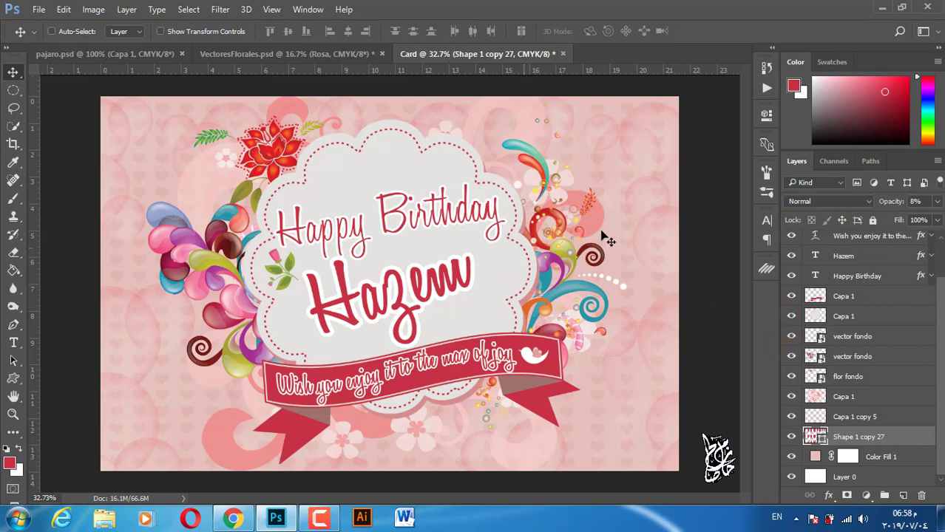
left_click(693, 206)
scroll(599, 203, "up", 1)
scroll(611, 207, "up", 1)
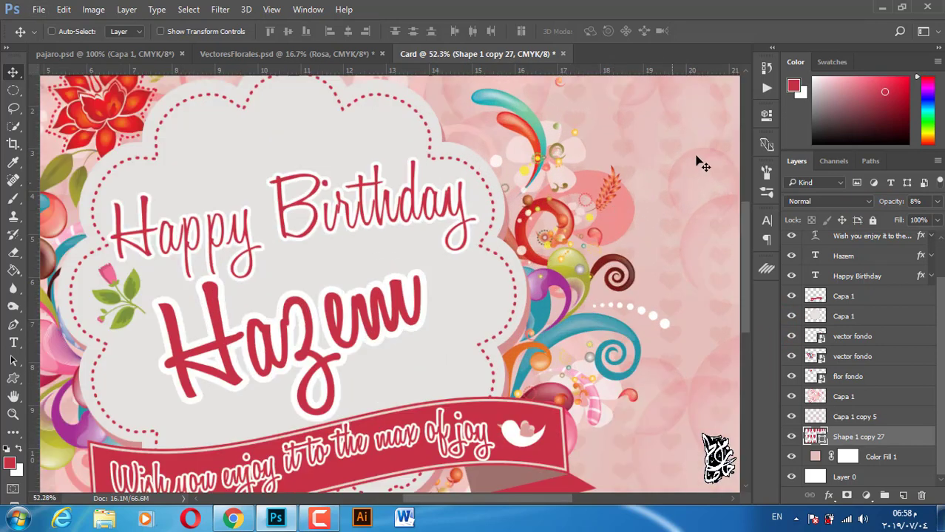
scroll(691, 173, "down", 2)
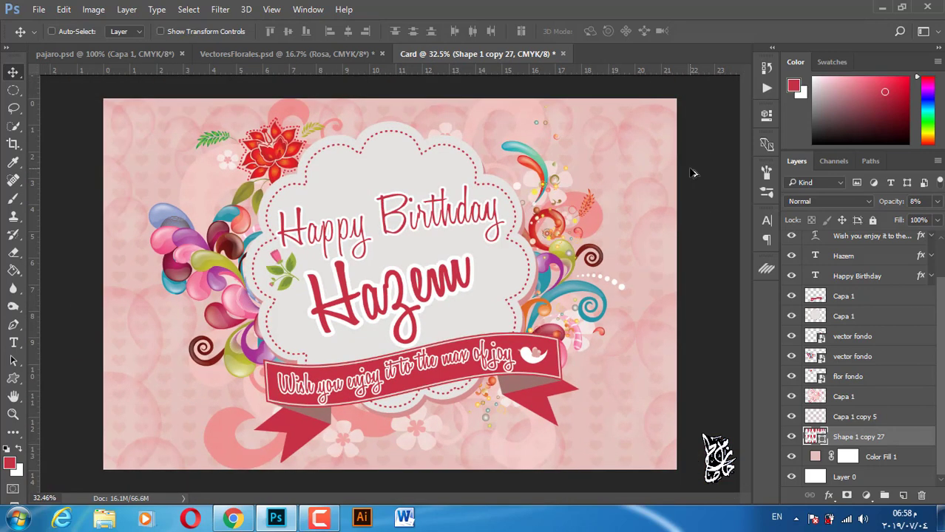